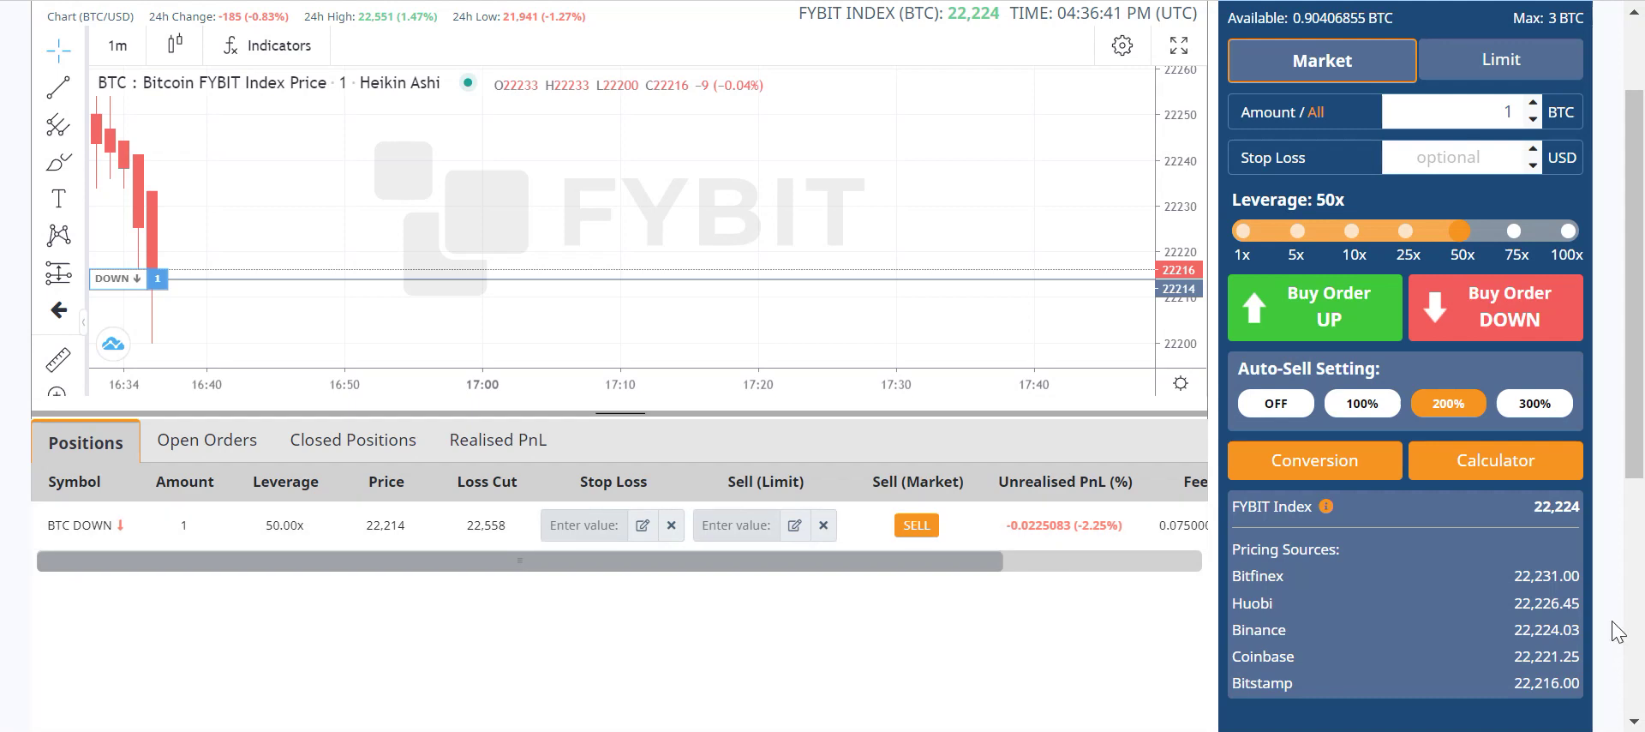
Step: Capture a screenshot of the FYBIT trading page showing the open 50x BTC DOWN position
scroll(1611, 617, up, 3)
scroll(1512, 682, down, 3)
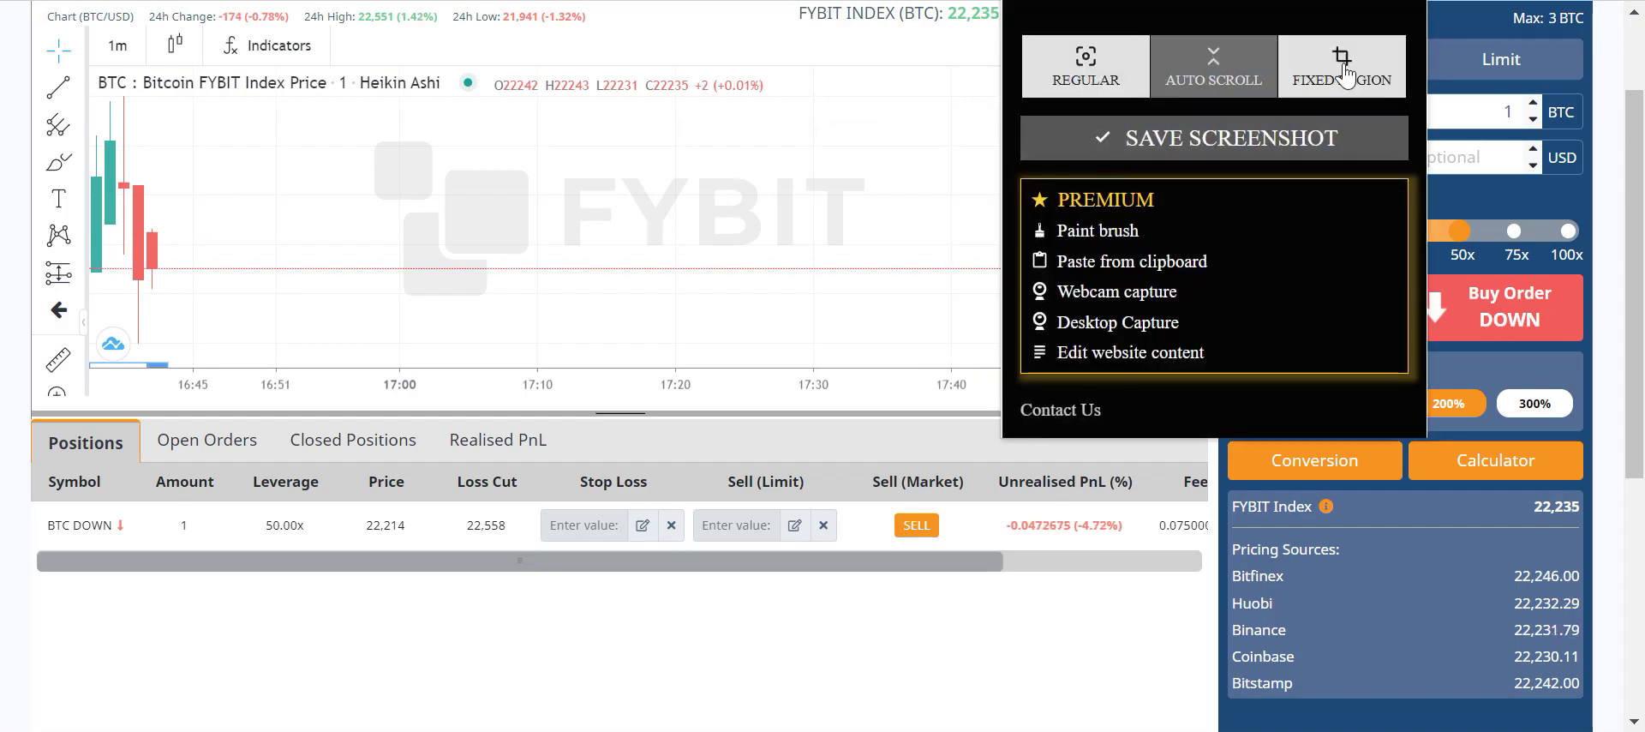
click(1301, 55)
scroll(823, 368, down, 1)
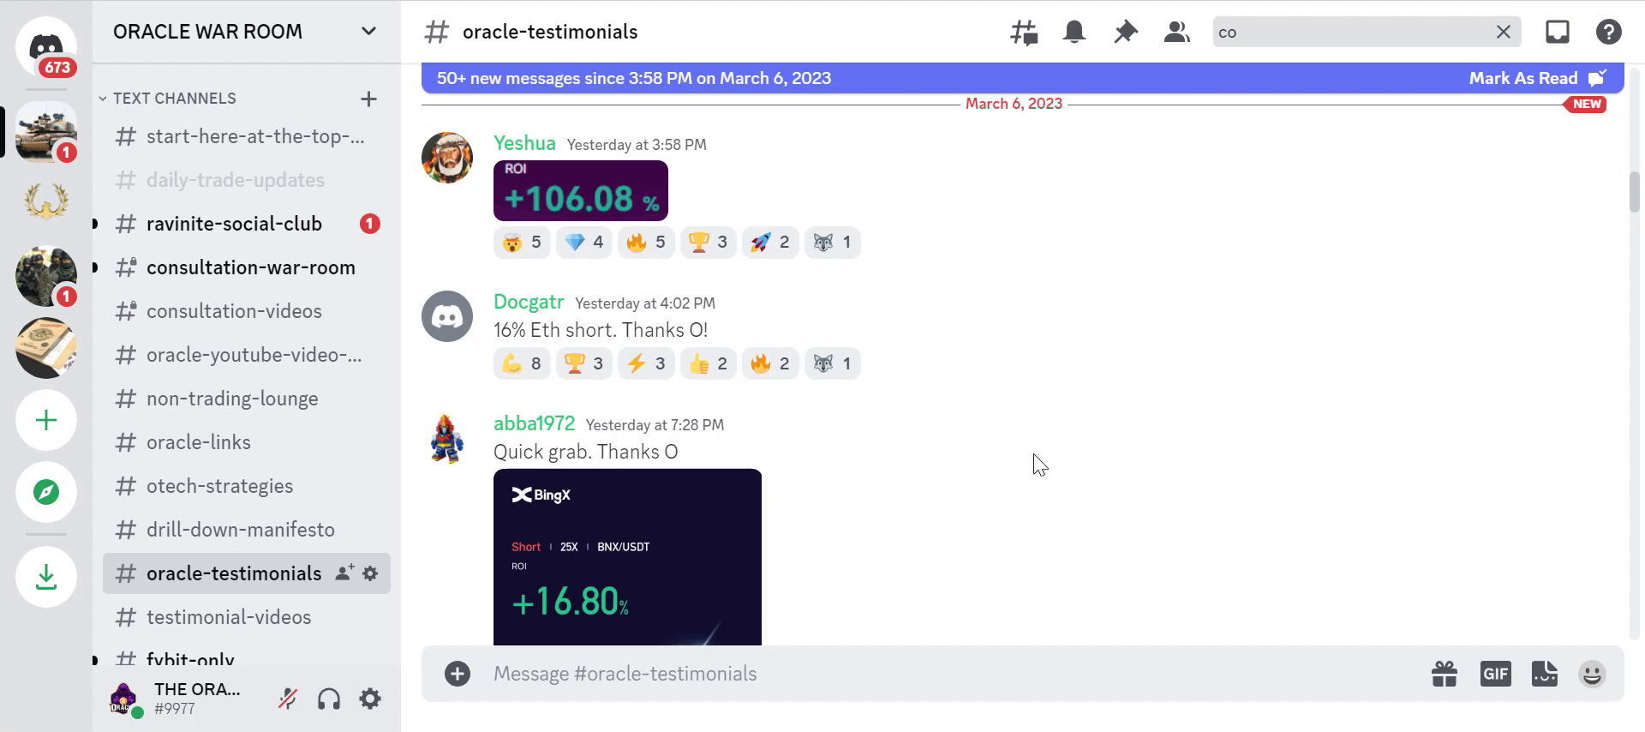
Step: Scroll down through the oracle-testimonials posts
scroll(1038, 463, down, 3)
scroll(1039, 463, down, 3)
scroll(1038, 463, down, 3)
scroll(1038, 463, down, 3)
scroll(1039, 462, down, 2)
scroll(1034, 454, down, 2)
scroll(1456, 304, down, 3)
scroll(1515, 305, up, 3)
scroll(1510, 313, down, 6)
scroll(1508, 315, down, 3)
scroll(1495, 305, down, 1)
scroll(1495, 306, down, 2)
scroll(1495, 306, down, 2)
scroll(1495, 306, down, 1)
scroll(1494, 306, down, 3)
scroll(1494, 306, down, 1)
scroll(1495, 306, down, 3)
scroll(1494, 306, down, 2)
scroll(1494, 306, down, 2)
scroll(1494, 306, down, 1)
scroll(1494, 305, down, 3)
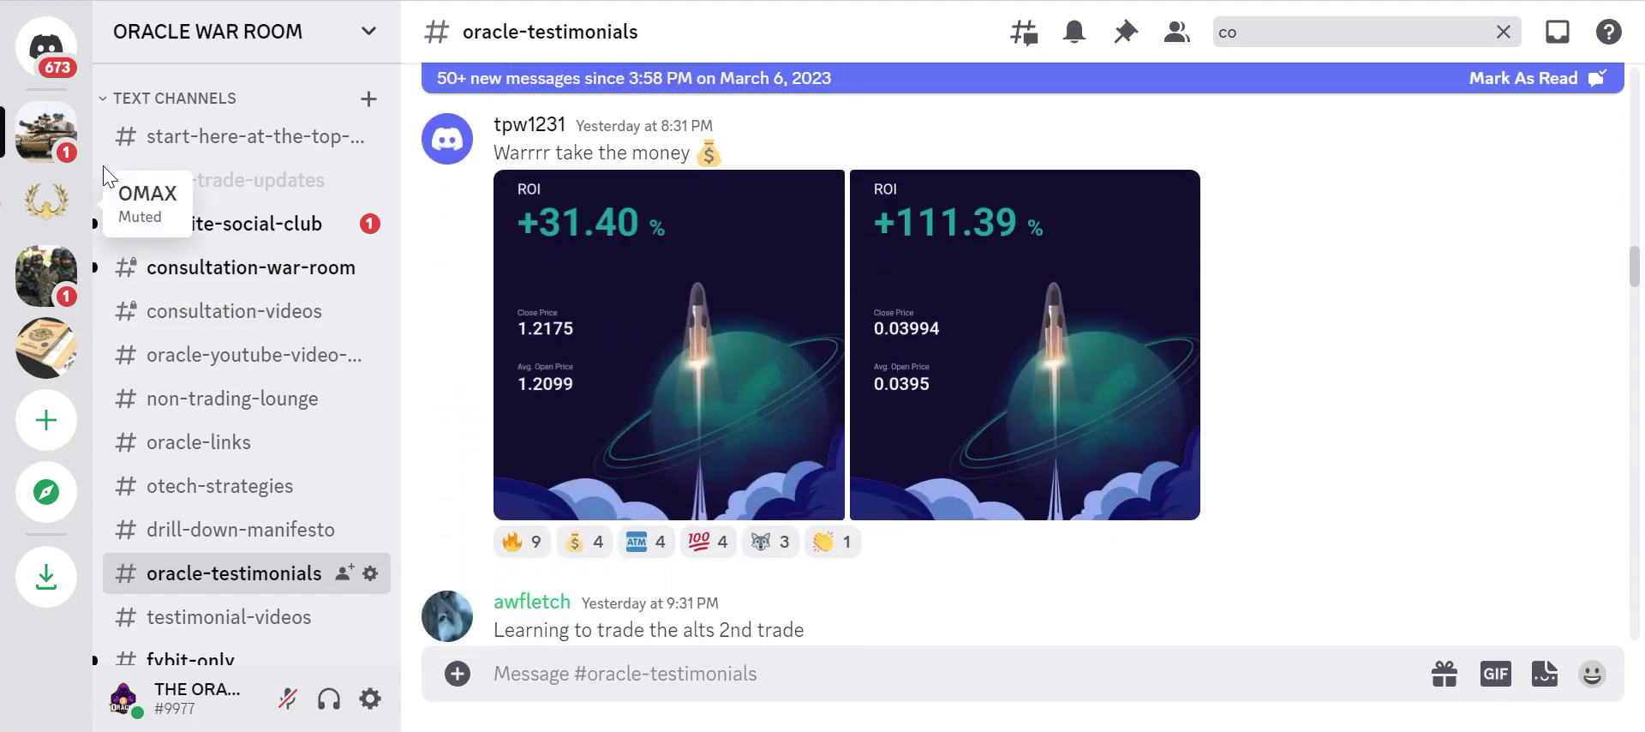
Step: Go to the newest daily-trade-updates posts, showing the 105.21% BTC DOWN gain screenshot
click(176, 182)
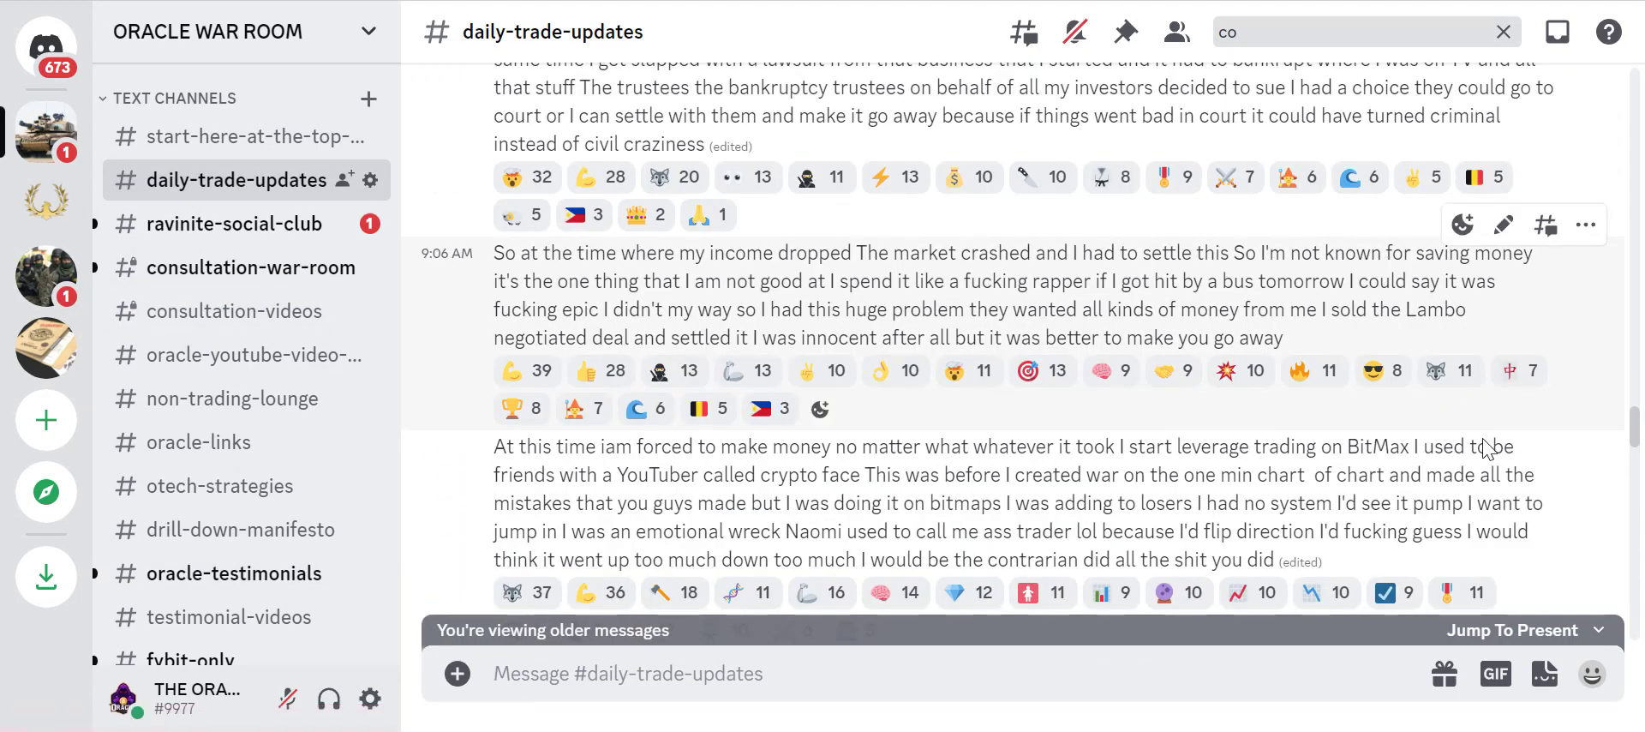
scroll(1422, 274, up, 7)
scroll(1491, 514, up, 2)
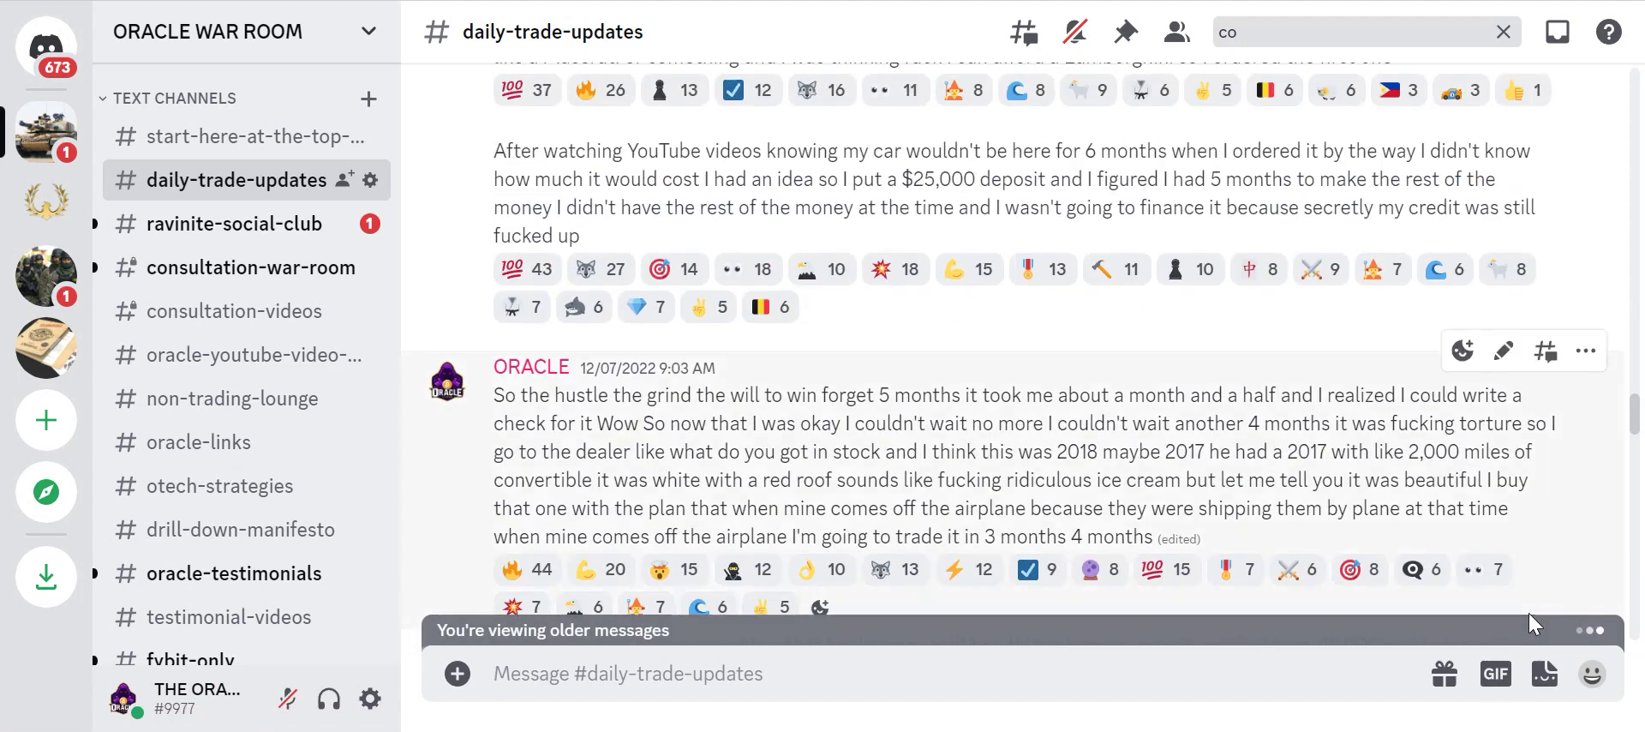
click(1526, 632)
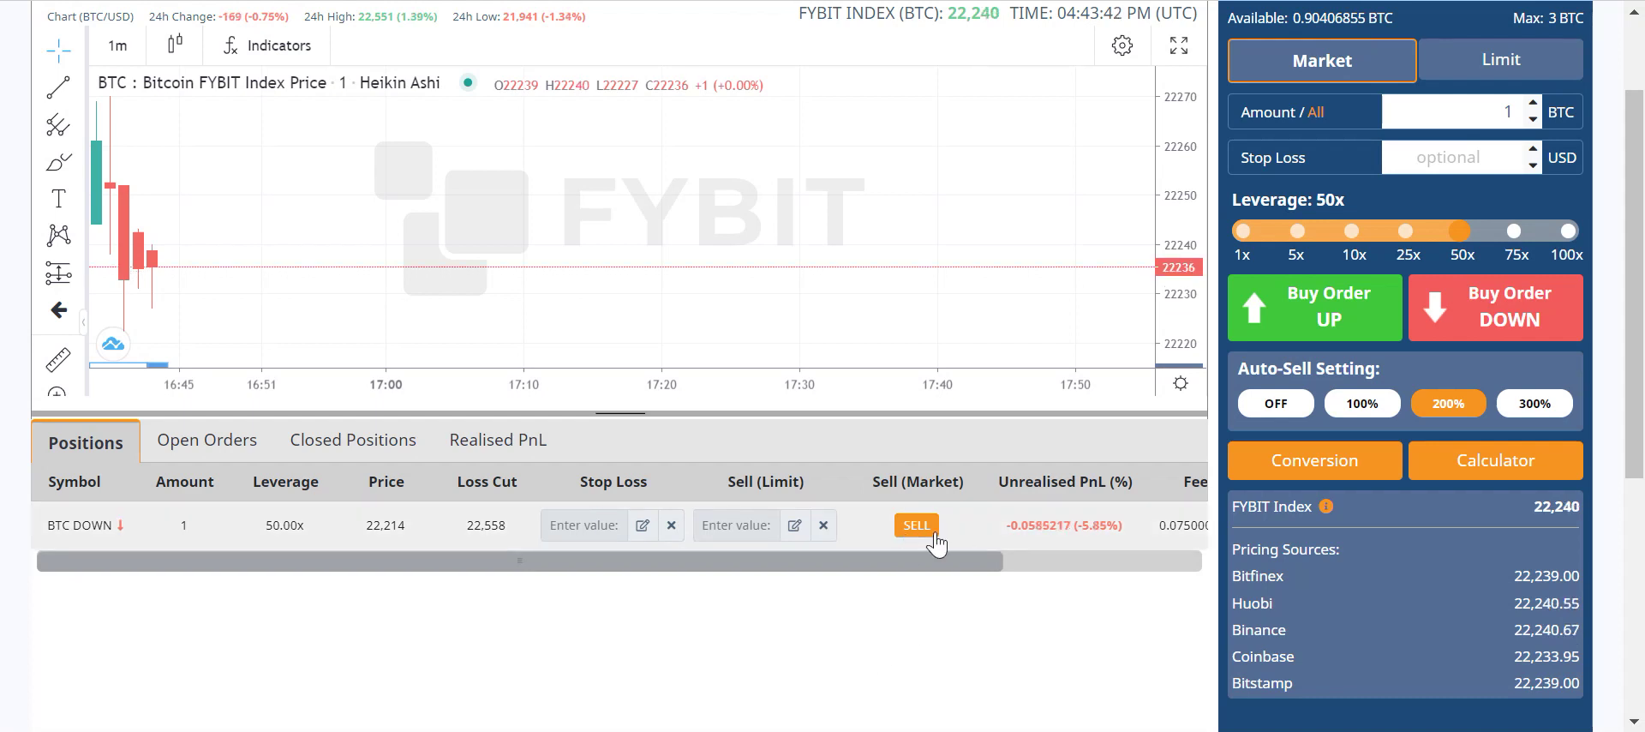
Step: Set up a 1x limit order for 0.5 BTC at a price of 22548 USD
click(1235, 232)
click(1514, 77)
double_click(1497, 123)
text(0.5)
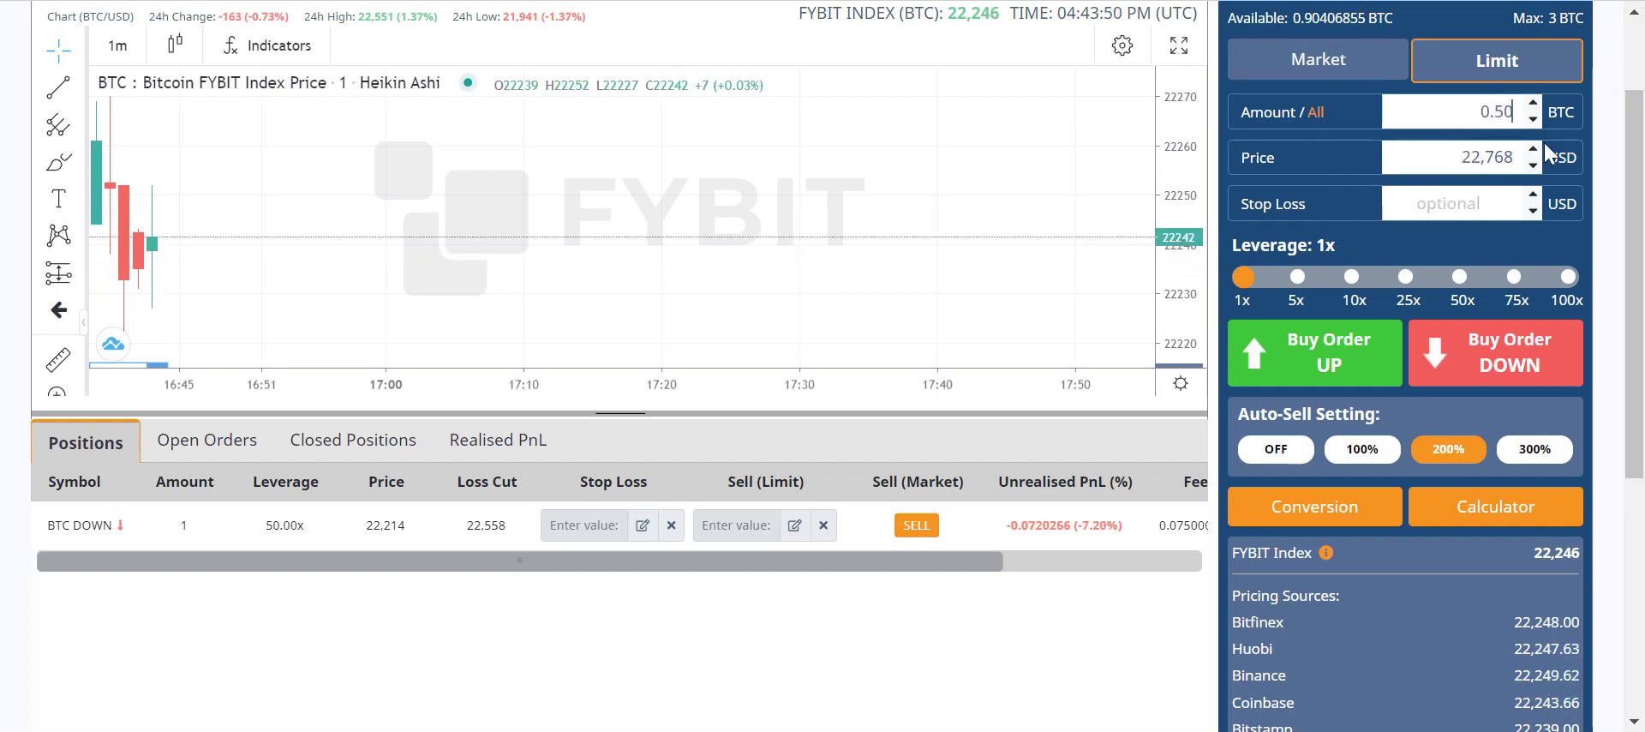
double_click(1420, 158)
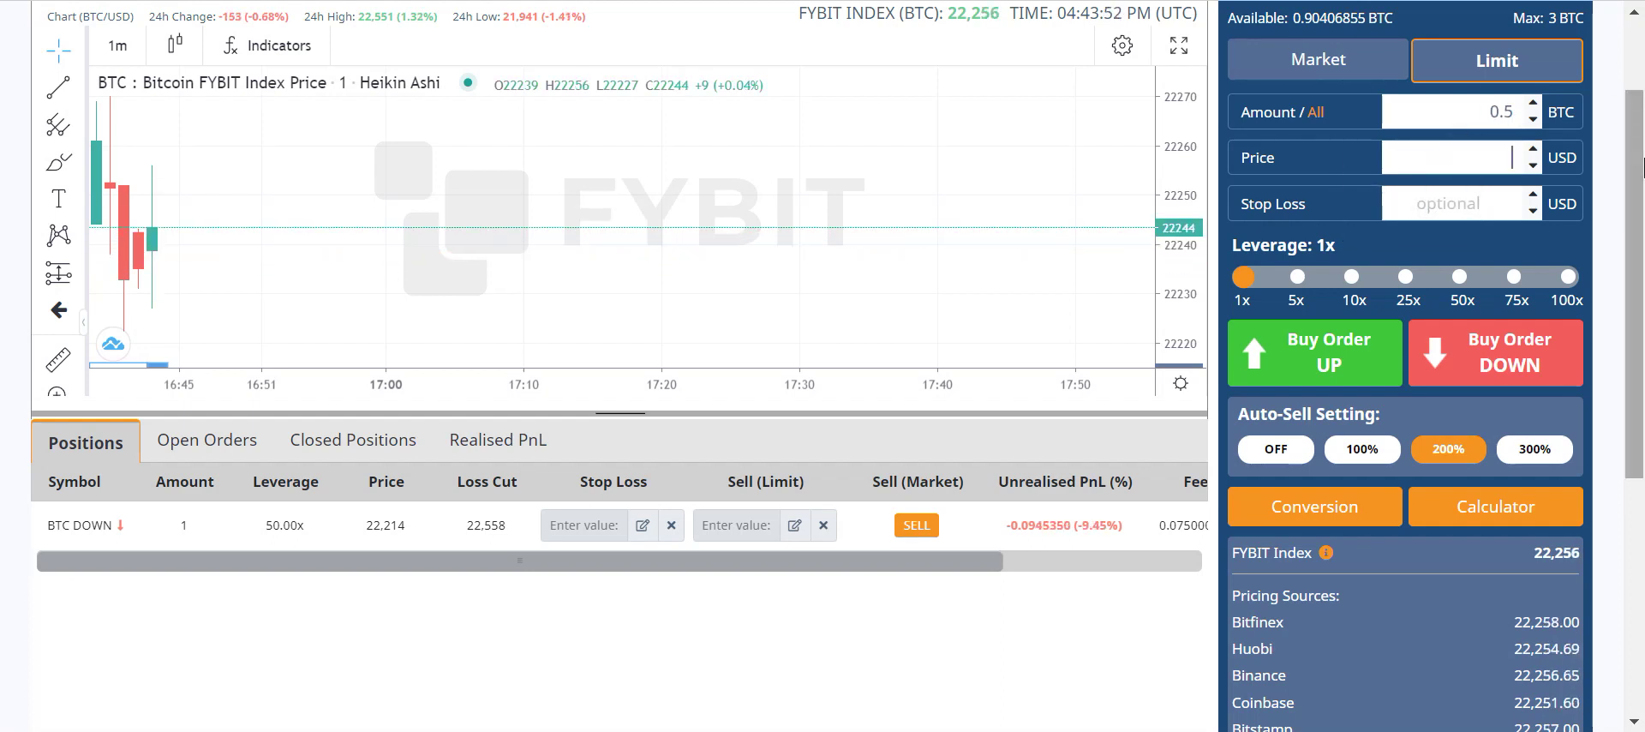
text(22548)
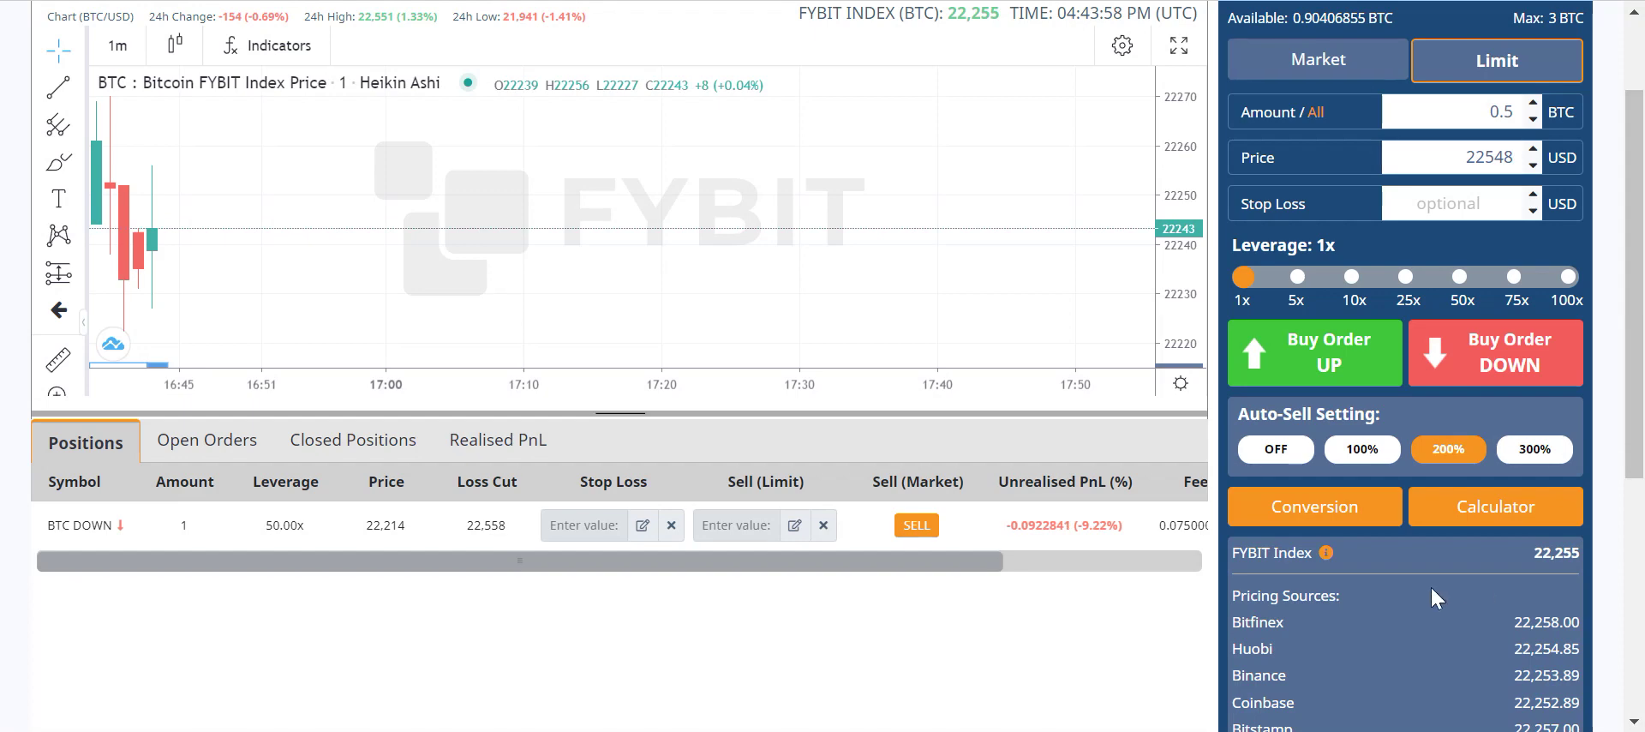
Step: Place the 0.5 BTC DOWN limit order at 22,548, confirm it is pending, and capture the page
click(1473, 351)
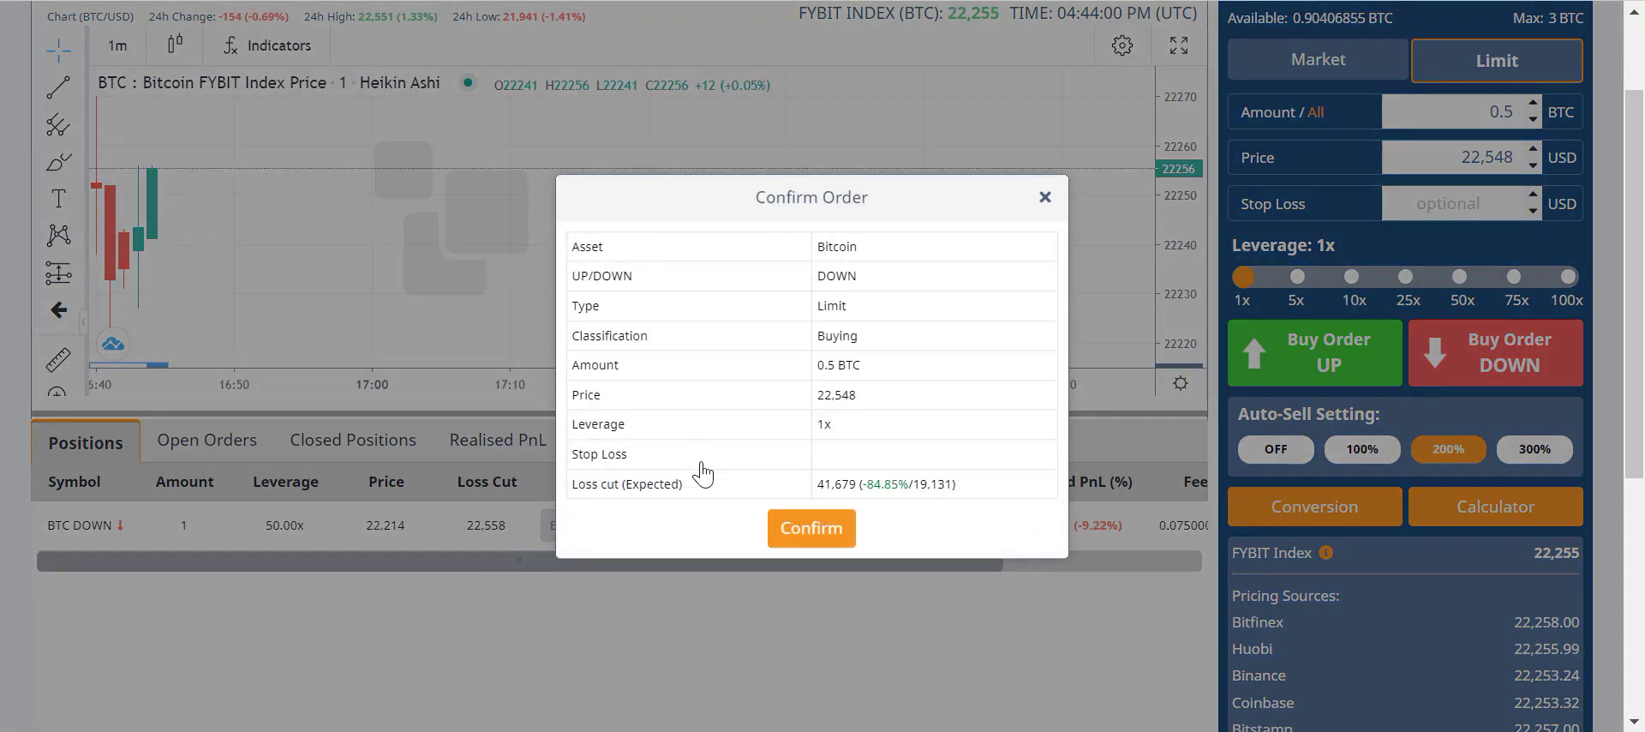
click(808, 529)
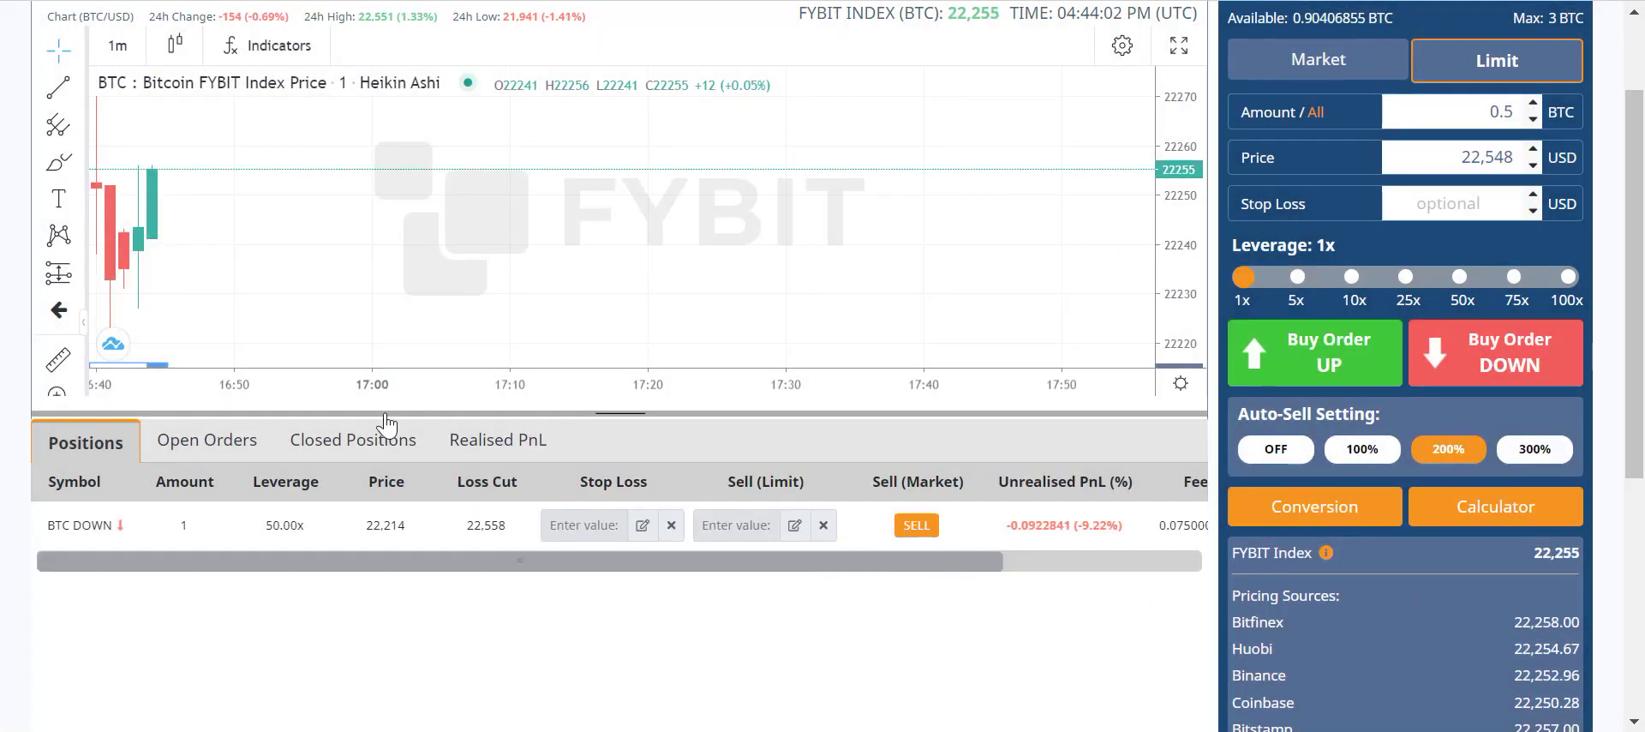
click(221, 446)
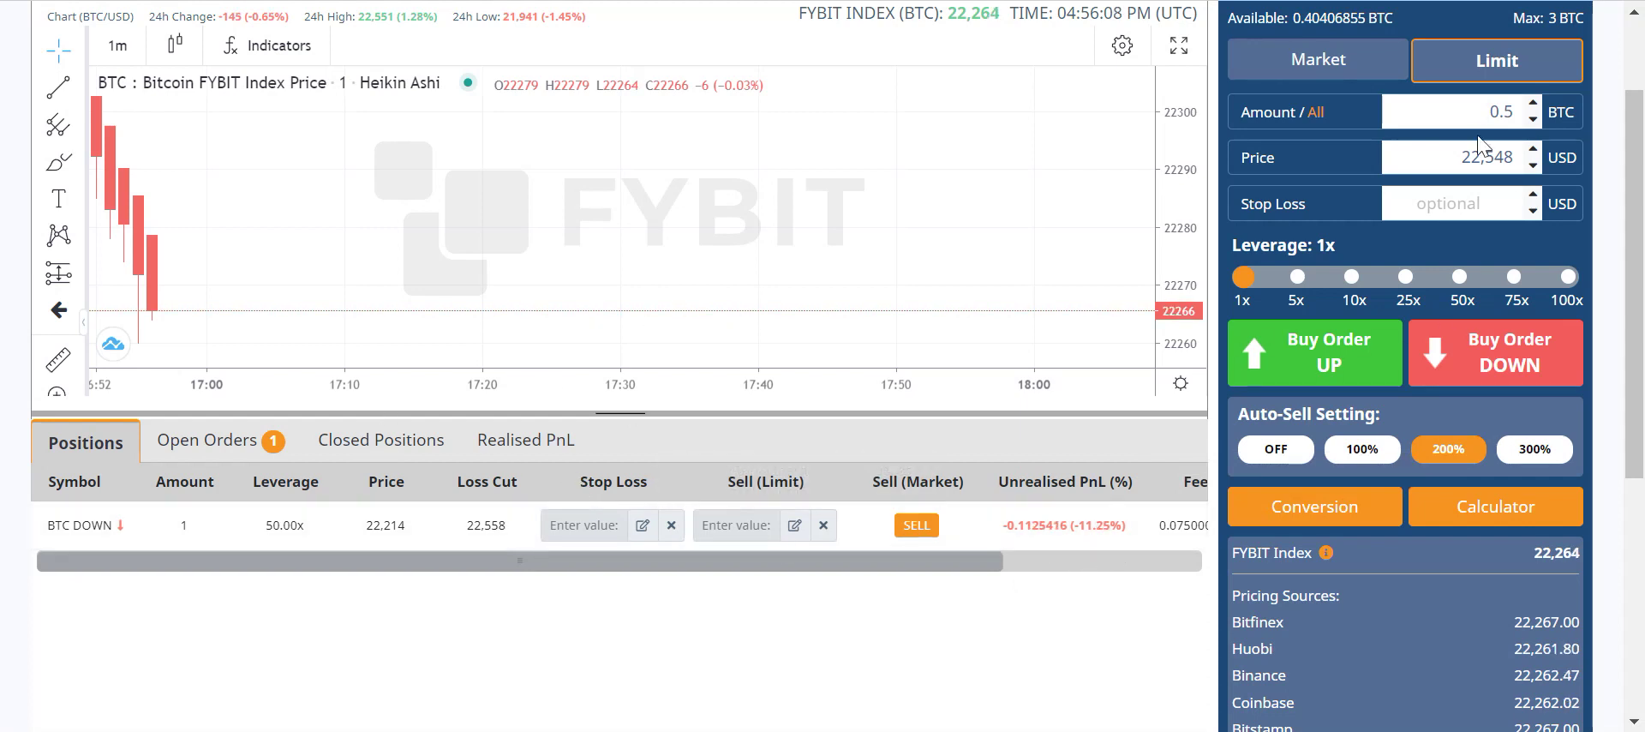
click(1320, 69)
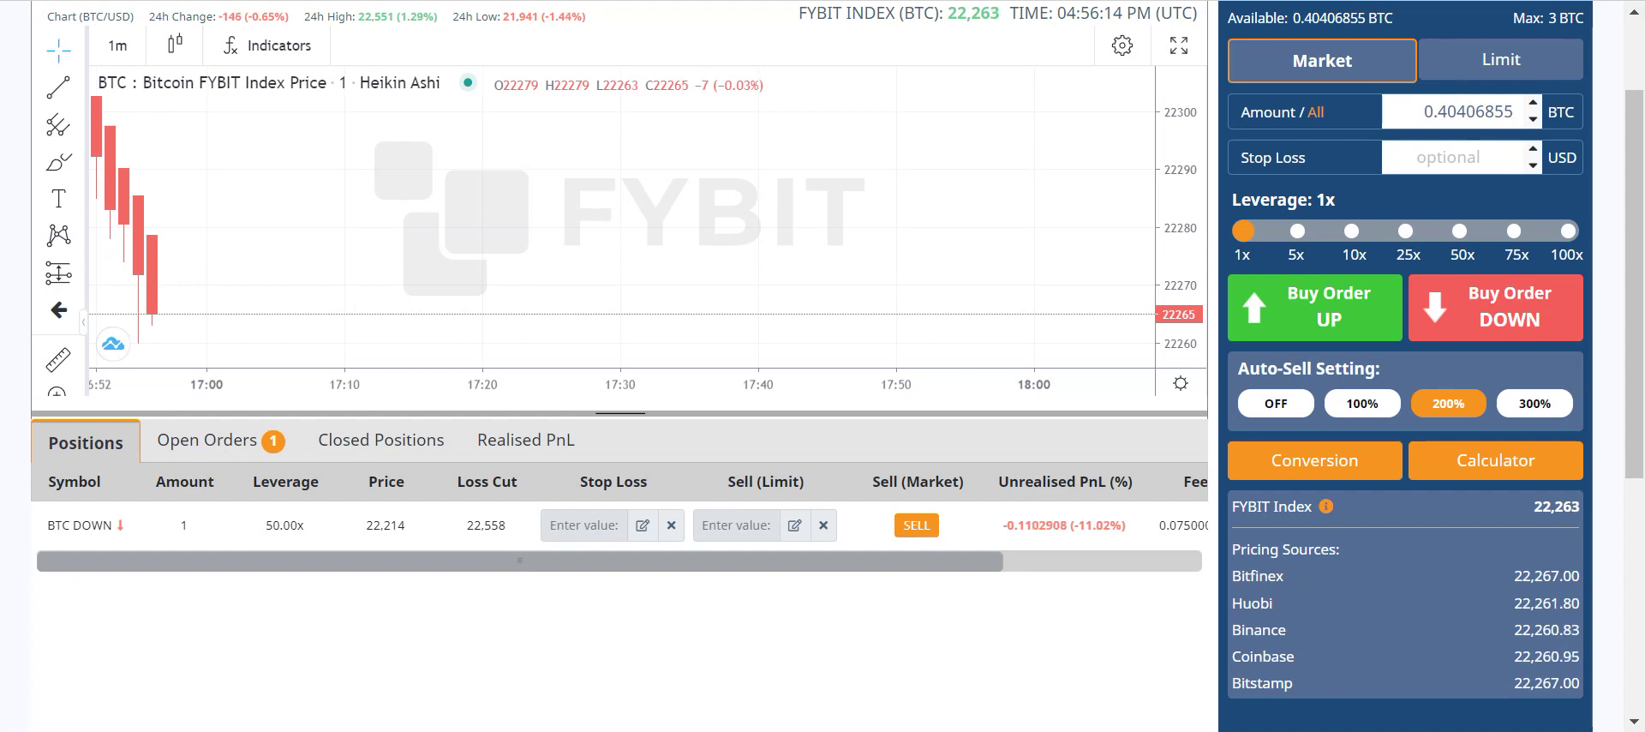
click(1122, 93)
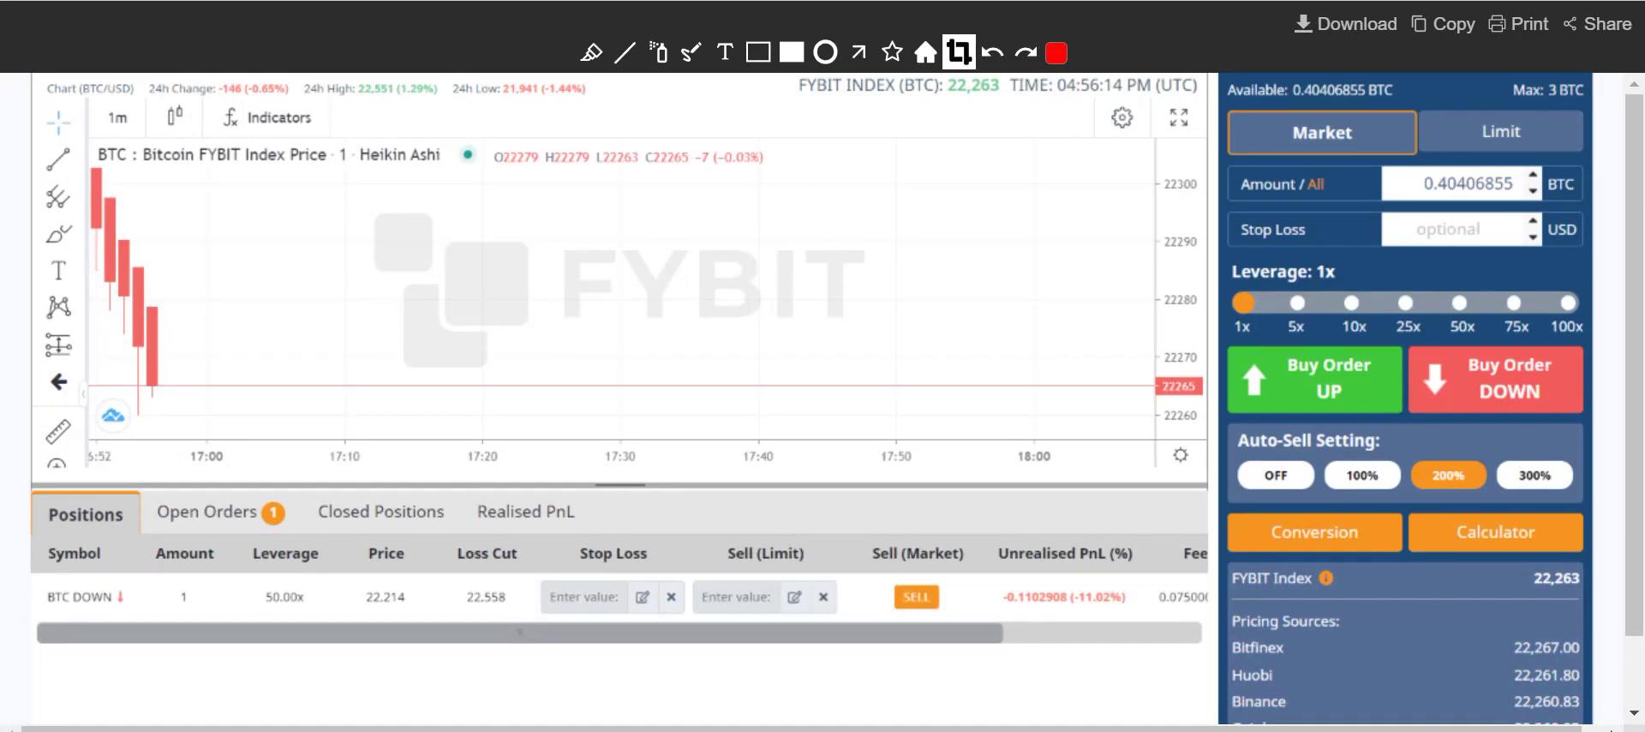
Step: Close the screenshot capture editor
key(Escape)
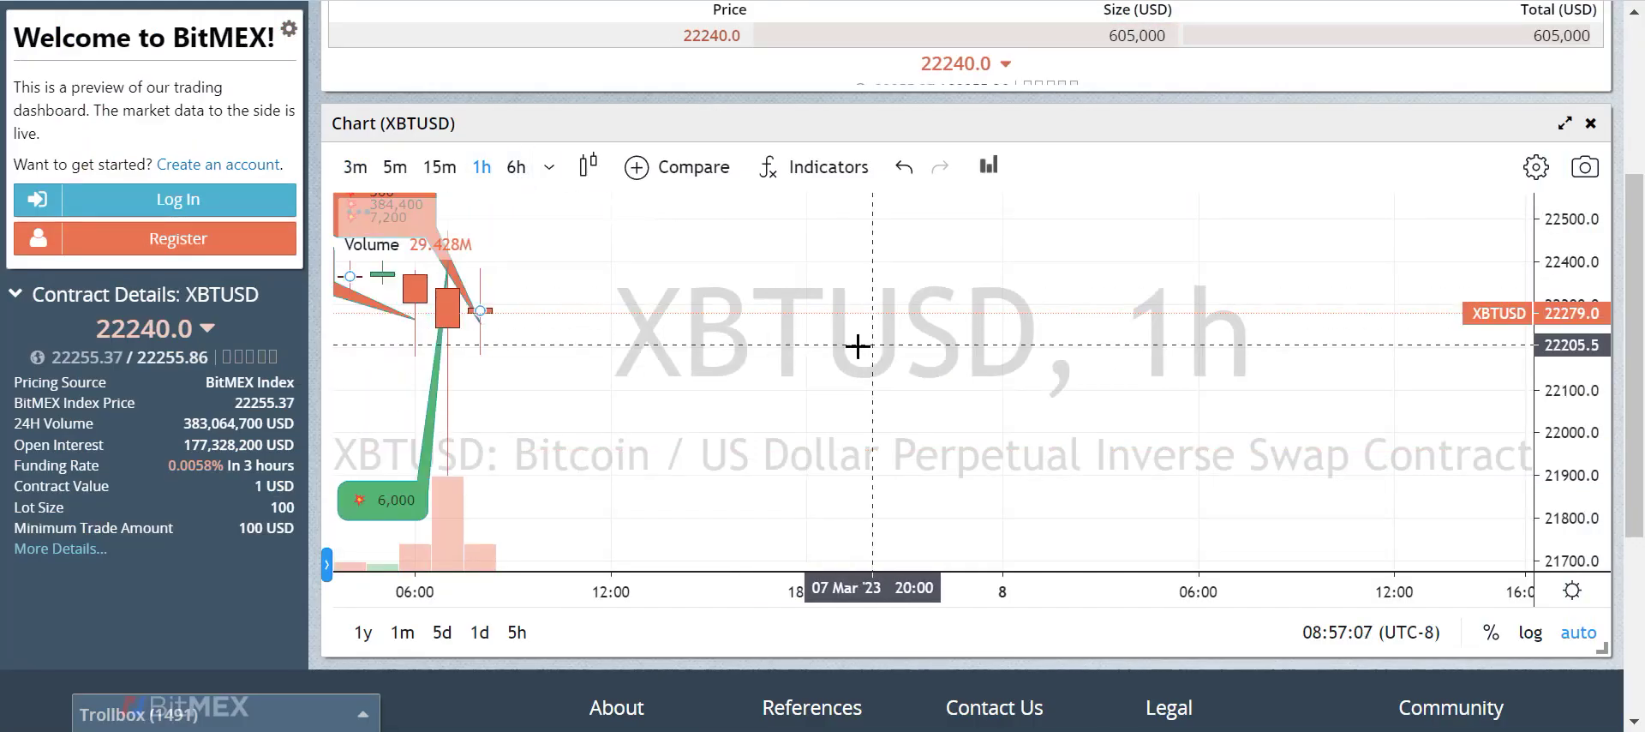
Step: Pan and compress the hourly XBTUSD chart to show a wider price range around the spike
drag(960, 341, 1140, 420)
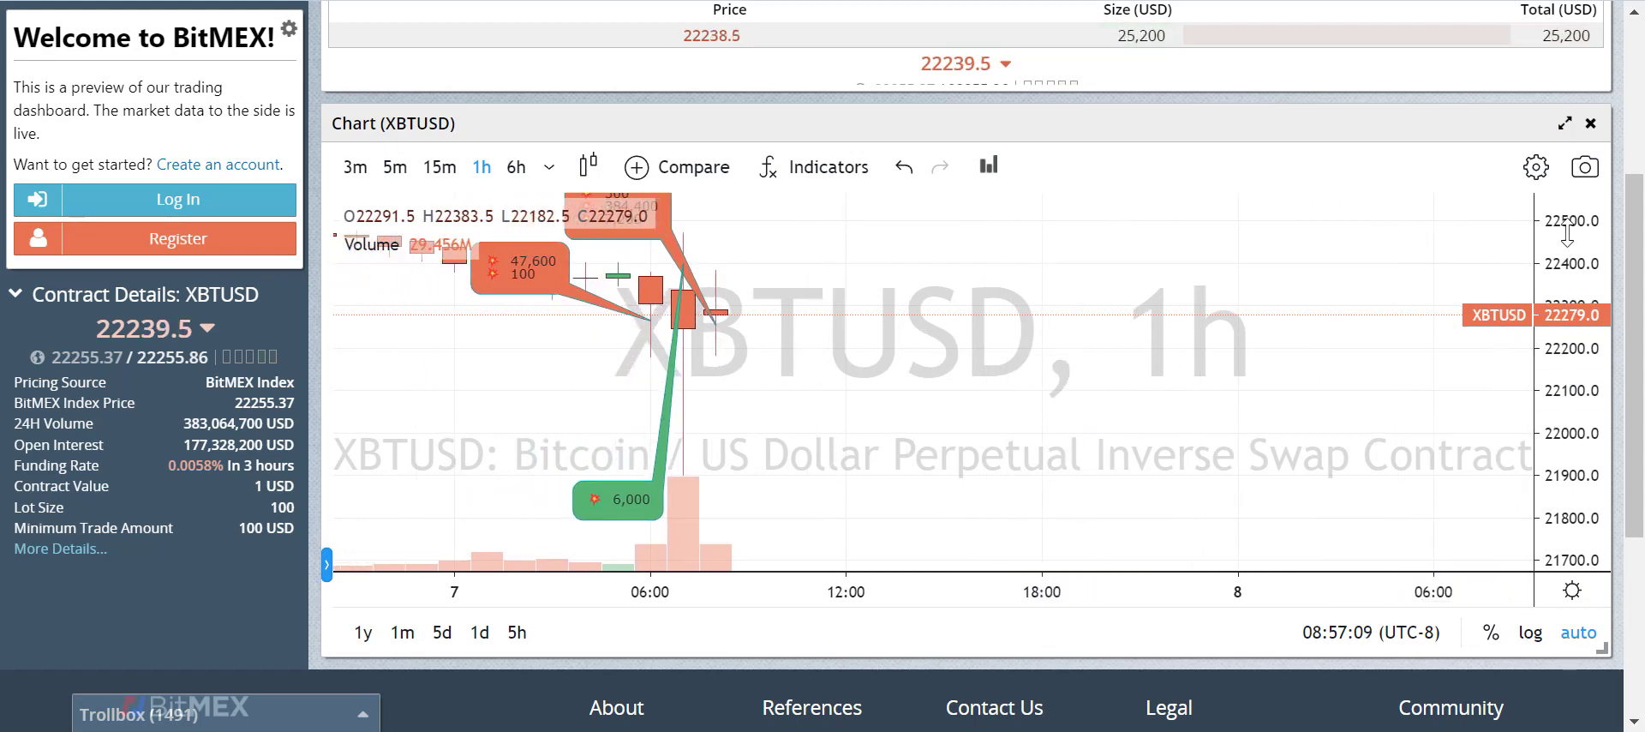
drag(1567, 245, 1571, 424)
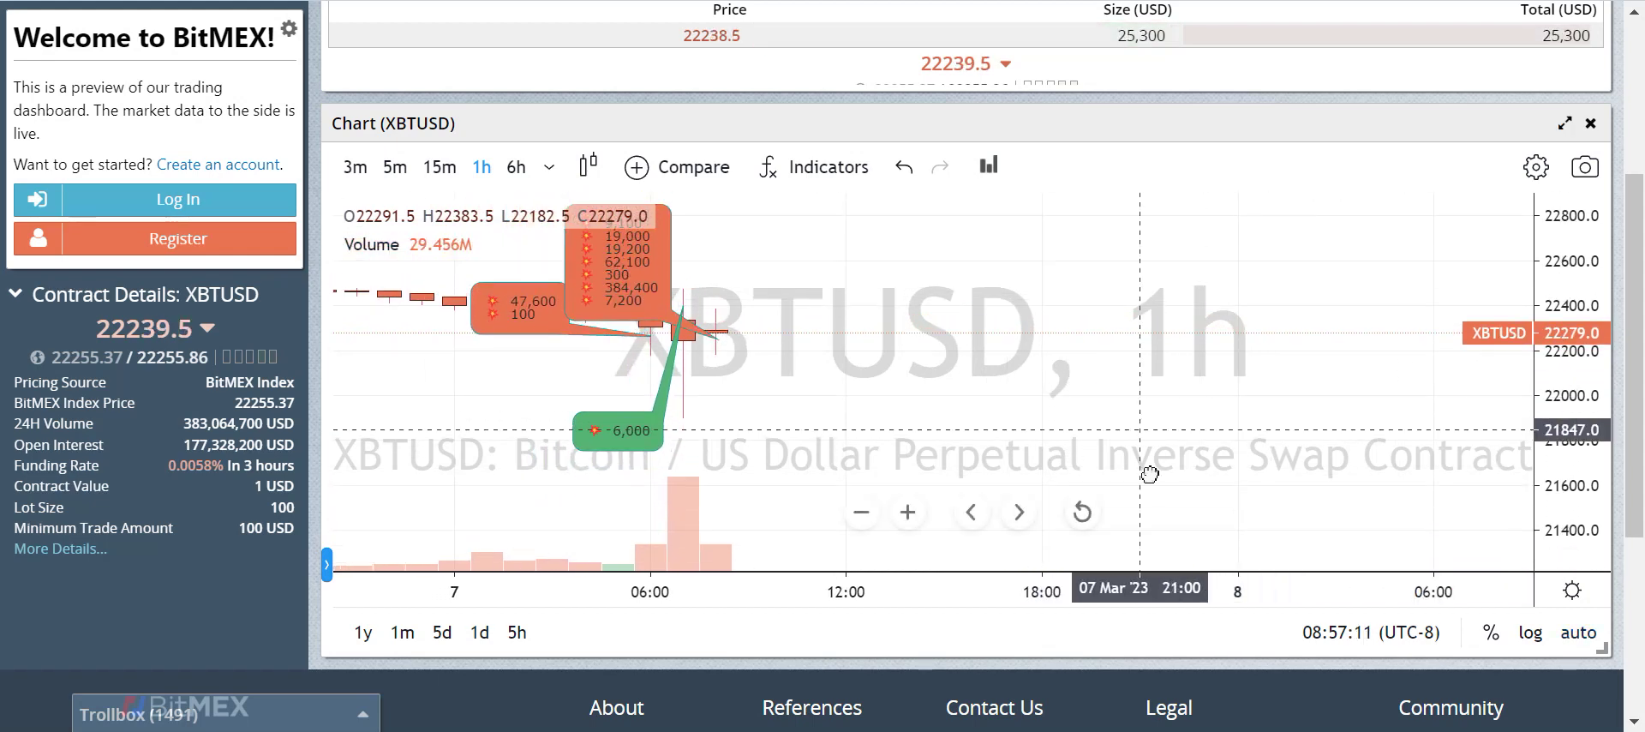
drag(1140, 429, 1091, 482)
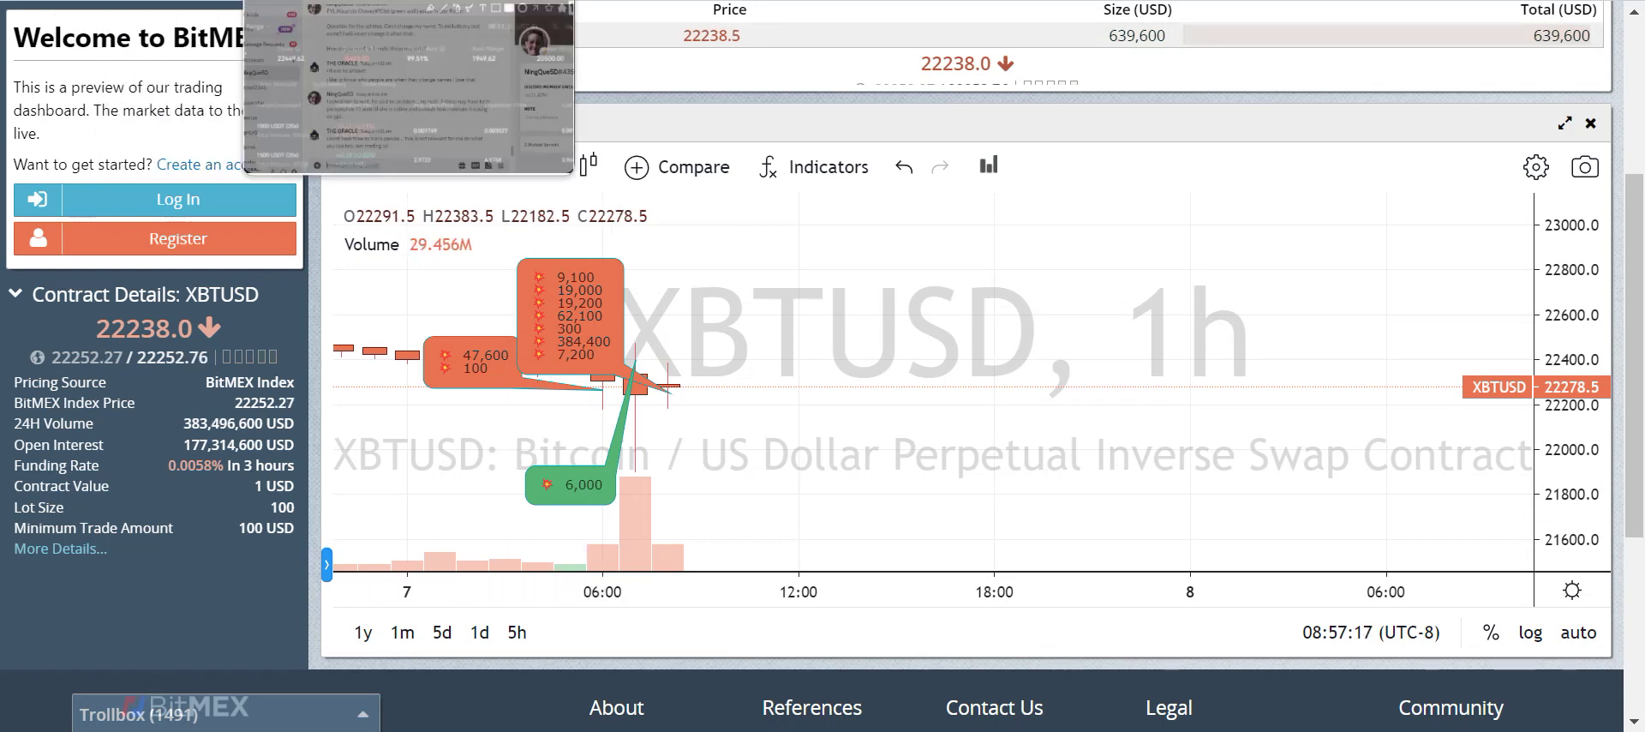
mouse_move(521, 275)
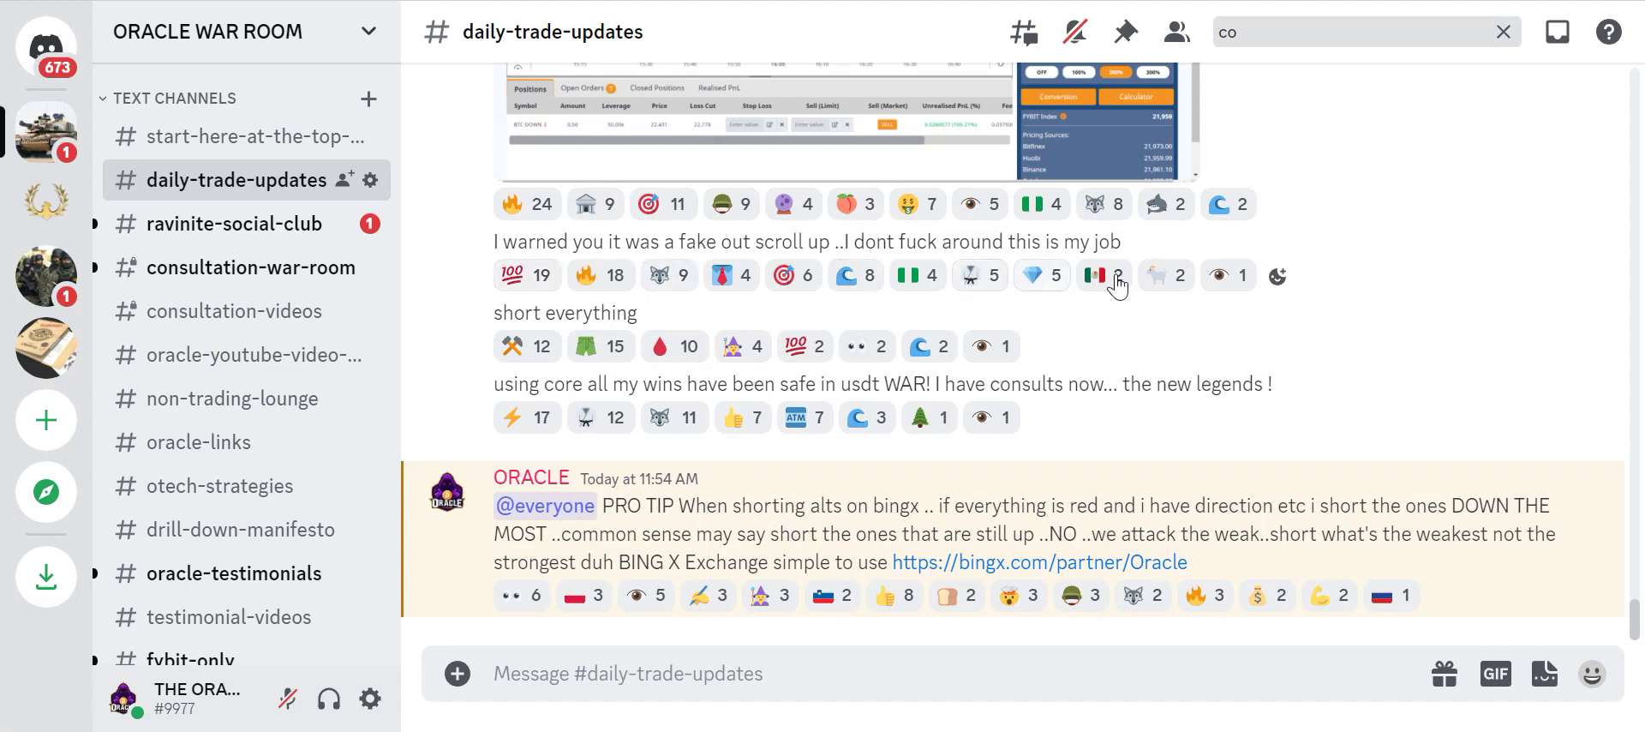
scroll(1371, 323, up, 5)
scroll(1259, 462, up, 5)
scroll(1289, 466, up, 5)
scroll(1302, 489, up, 5)
scroll(1301, 481, up, 5)
scroll(1298, 475, up, 5)
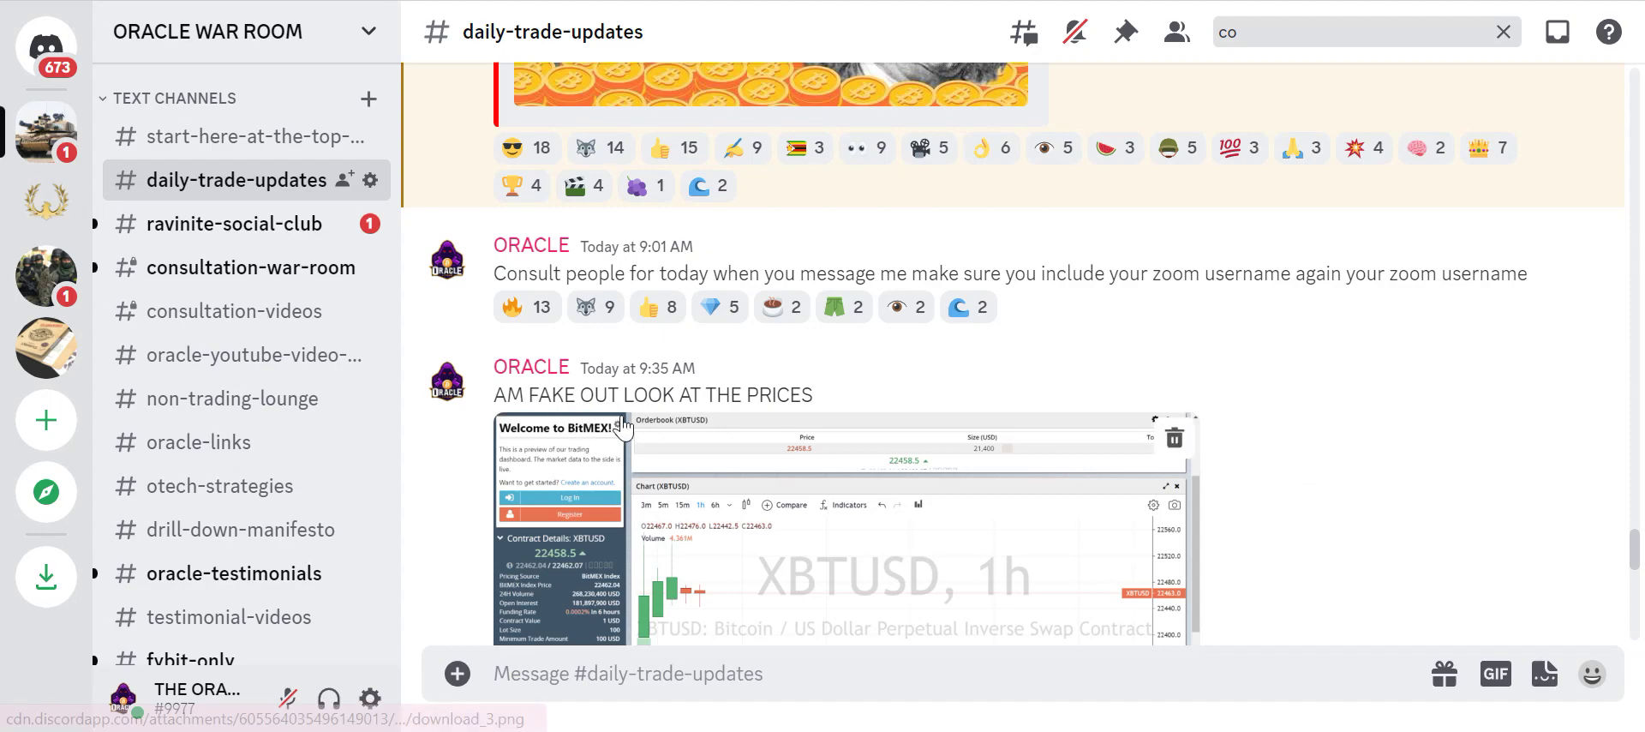
scroll(1136, 370, up, 5)
scroll(1148, 382, up, 5)
scroll(1143, 390, up, 5)
scroll(1144, 396, up, 5)
scroll(1140, 388, up, 5)
scroll(1130, 379, up, 5)
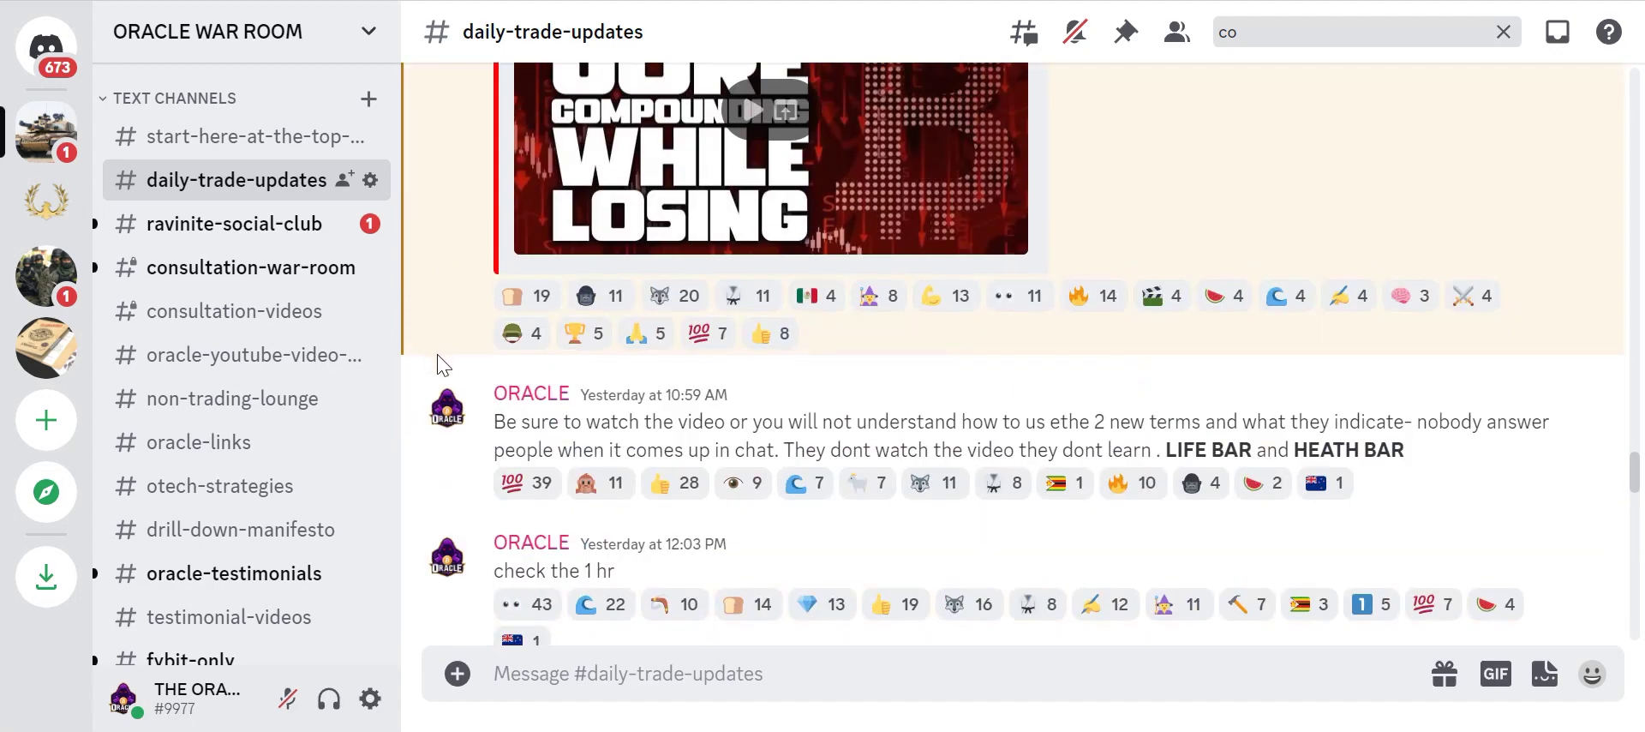
scroll(429, 326, down, 5)
scroll(420, 275, down, 5)
scroll(471, 323, down, 5)
scroll(463, 369, down, 5)
scroll(463, 370, down, 5)
scroll(465, 364, down, 3)
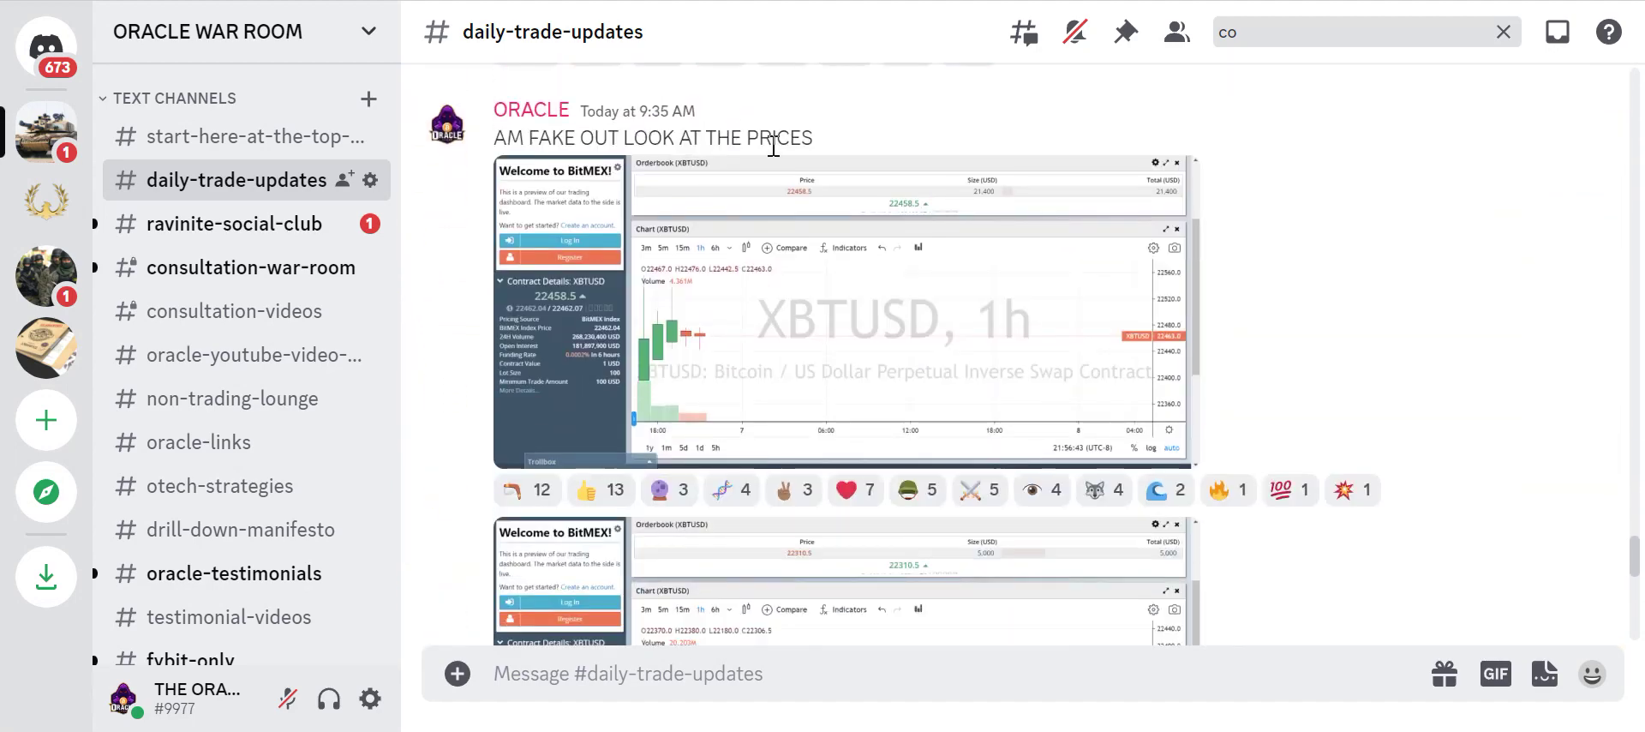
scroll(625, 172, down, 5)
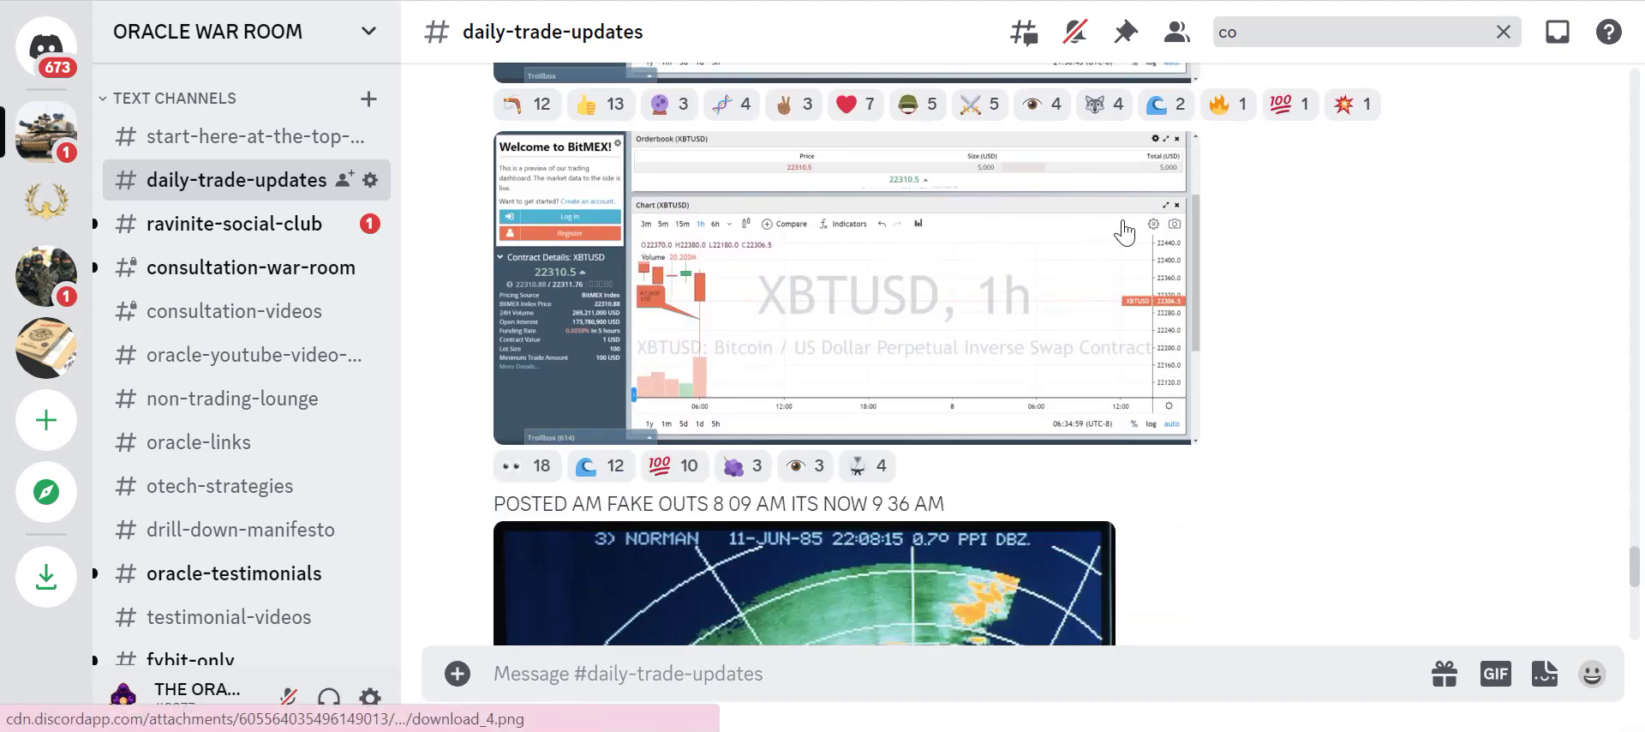
scroll(1294, 280, down, 5)
scroll(1294, 280, down, 6)
scroll(1298, 283, down, 3)
scroll(1309, 280, down, 3)
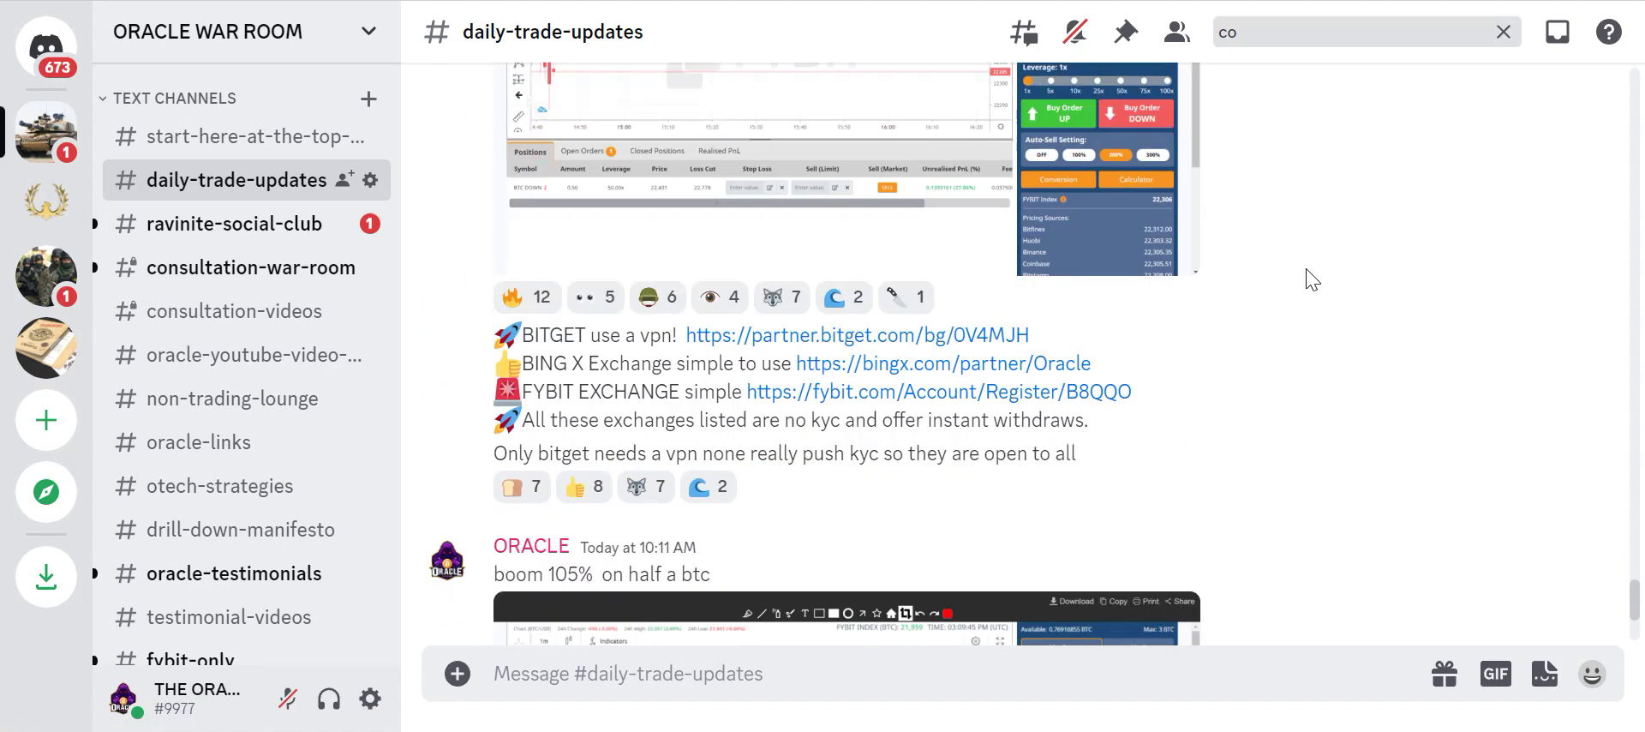
scroll(1309, 280, down, 4)
scroll(1308, 279, down, 4)
scroll(1306, 280, up, 1)
scroll(1303, 280, down, 2)
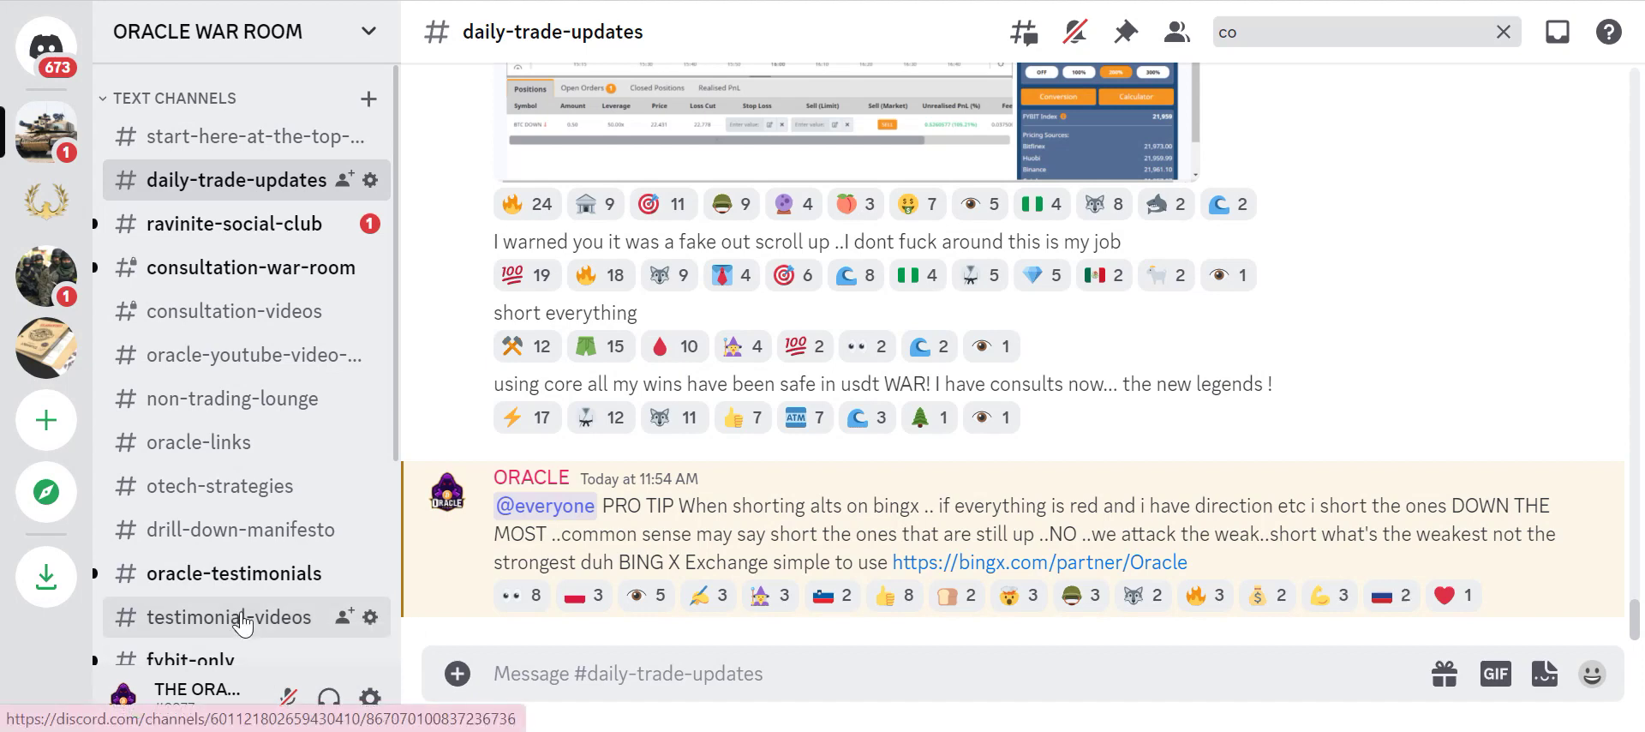
click(225, 575)
scroll(1314, 286, down, 2)
scroll(1314, 286, down, 7)
scroll(1322, 289, down, 5)
scroll(1319, 287, down, 1)
scroll(1318, 284, down, 3)
scroll(1319, 286, down, 4)
scroll(1318, 285, down, 2)
scroll(1318, 287, down, 4)
scroll(1317, 286, down, 4)
scroll(1316, 286, down, 5)
scroll(1316, 286, down, 3)
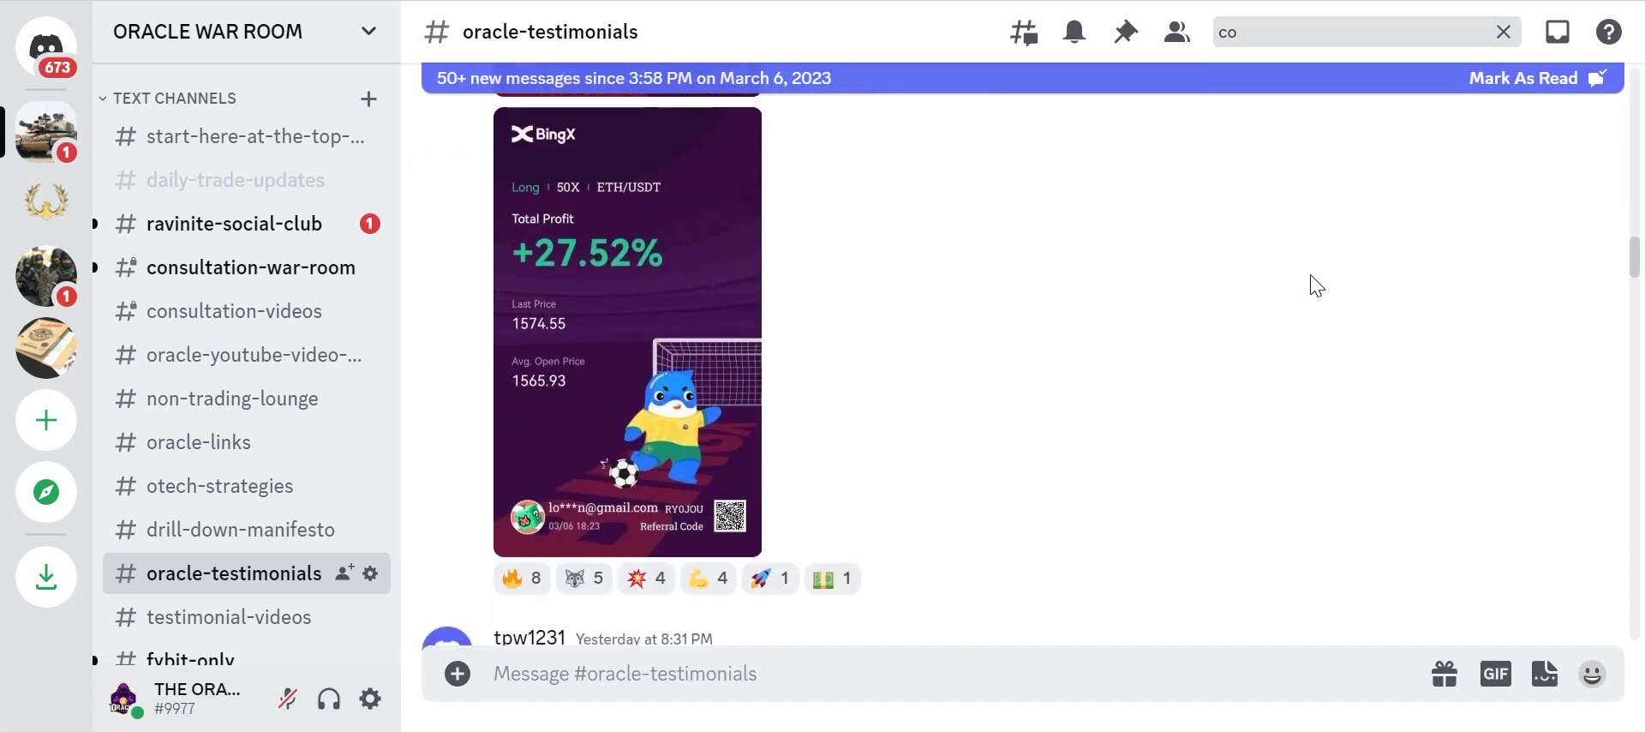
scroll(1316, 285, down, 1)
scroll(1316, 285, down, 3)
scroll(1316, 285, down, 2)
scroll(1316, 285, down, 3)
scroll(1316, 286, down, 3)
scroll(1316, 286, down, 3)
scroll(1316, 285, down, 3)
scroll(1315, 285, down, 2)
scroll(1314, 285, down, 3)
scroll(1314, 285, down, 1)
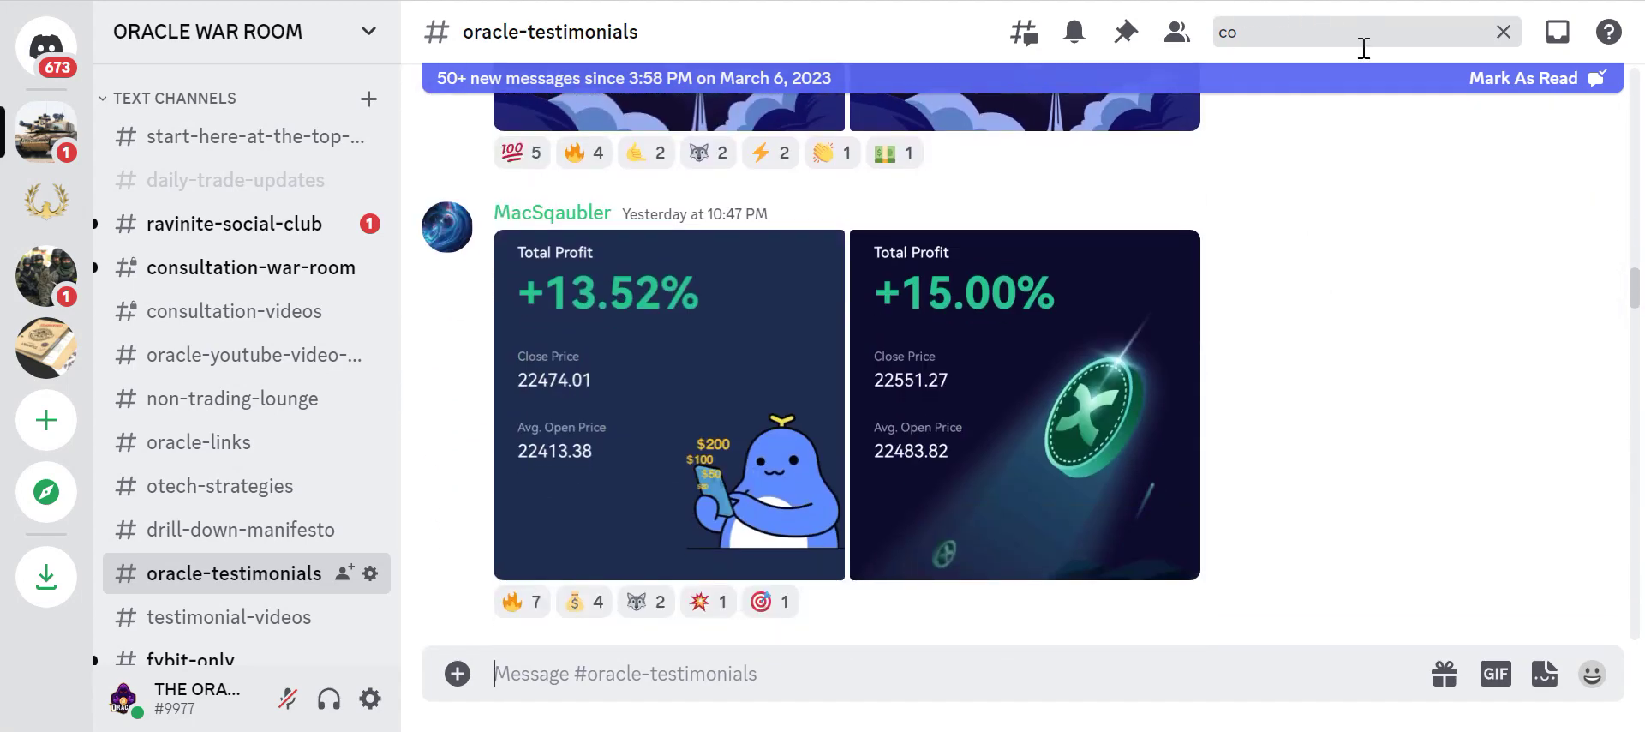
scroll(1345, 107, down, 2)
scroll(1334, 106, down, 1)
scroll(1371, 95, down, 3)
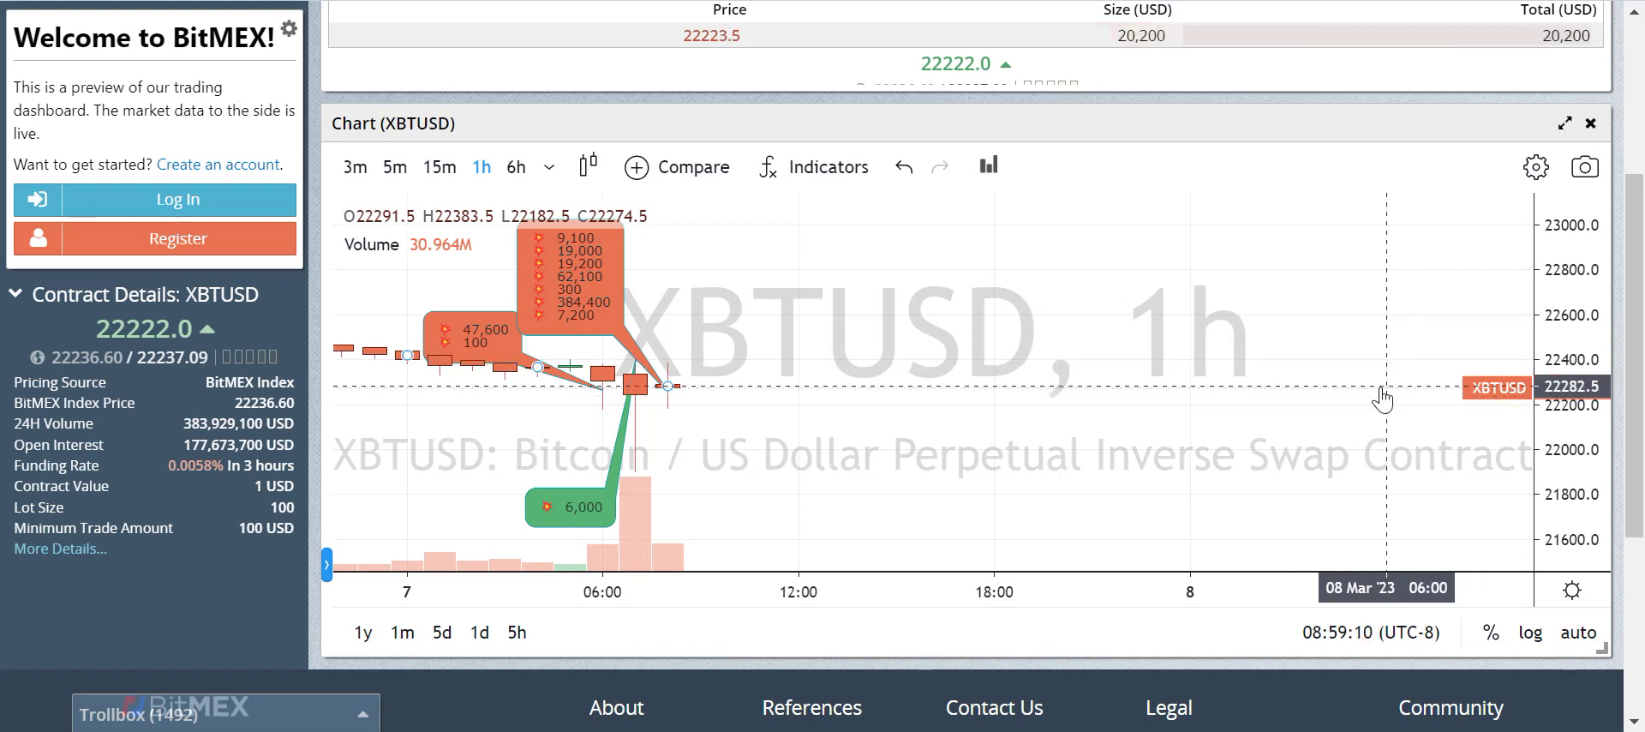
Step: Pan the XBTUSD 1h chart left to bring the latest candles into view
drag(1278, 393, 1168, 338)
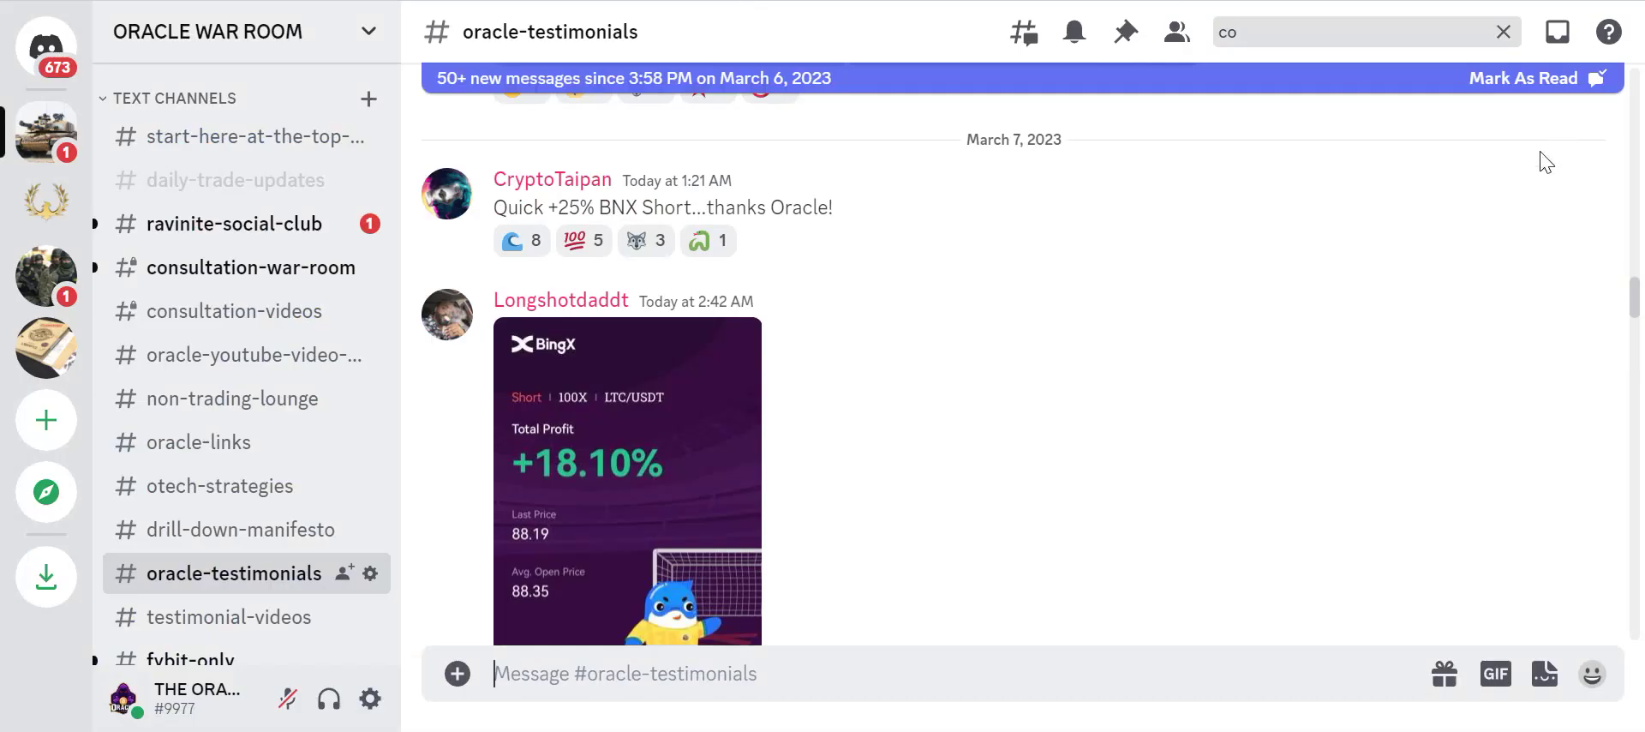
scroll(1145, 412, down, 2)
Step: Scroll oracle-testimonials down to the latest BingX cards, including the +133.79% DYDX/USDT short
scroll(1322, 415, down, 5)
scroll(1311, 419, down, 3)
scroll(1315, 423, down, 1)
scroll(1316, 423, down, 4)
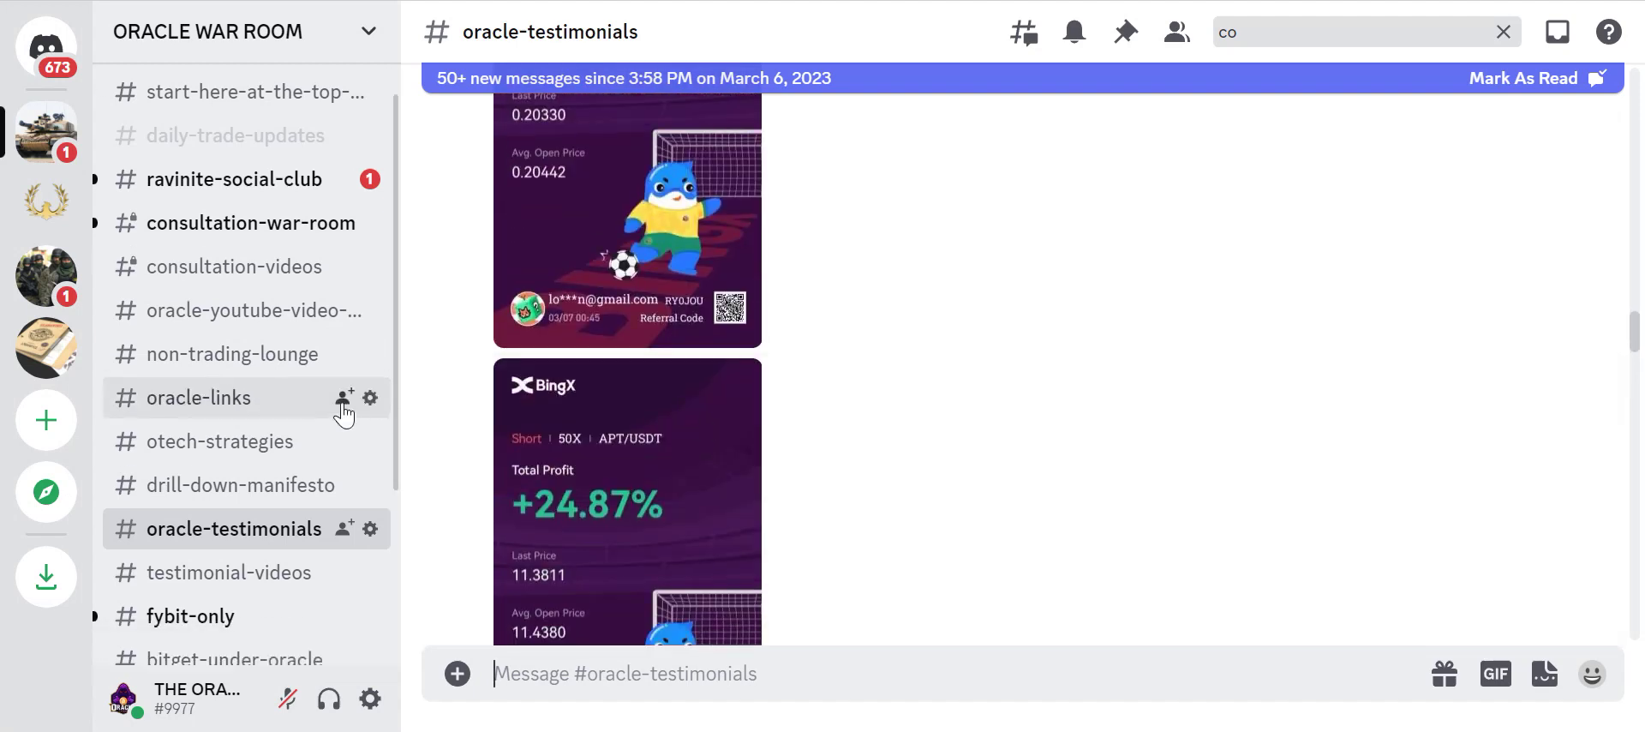
scroll(257, 480, down, 2)
scroll(202, 582, down, 1)
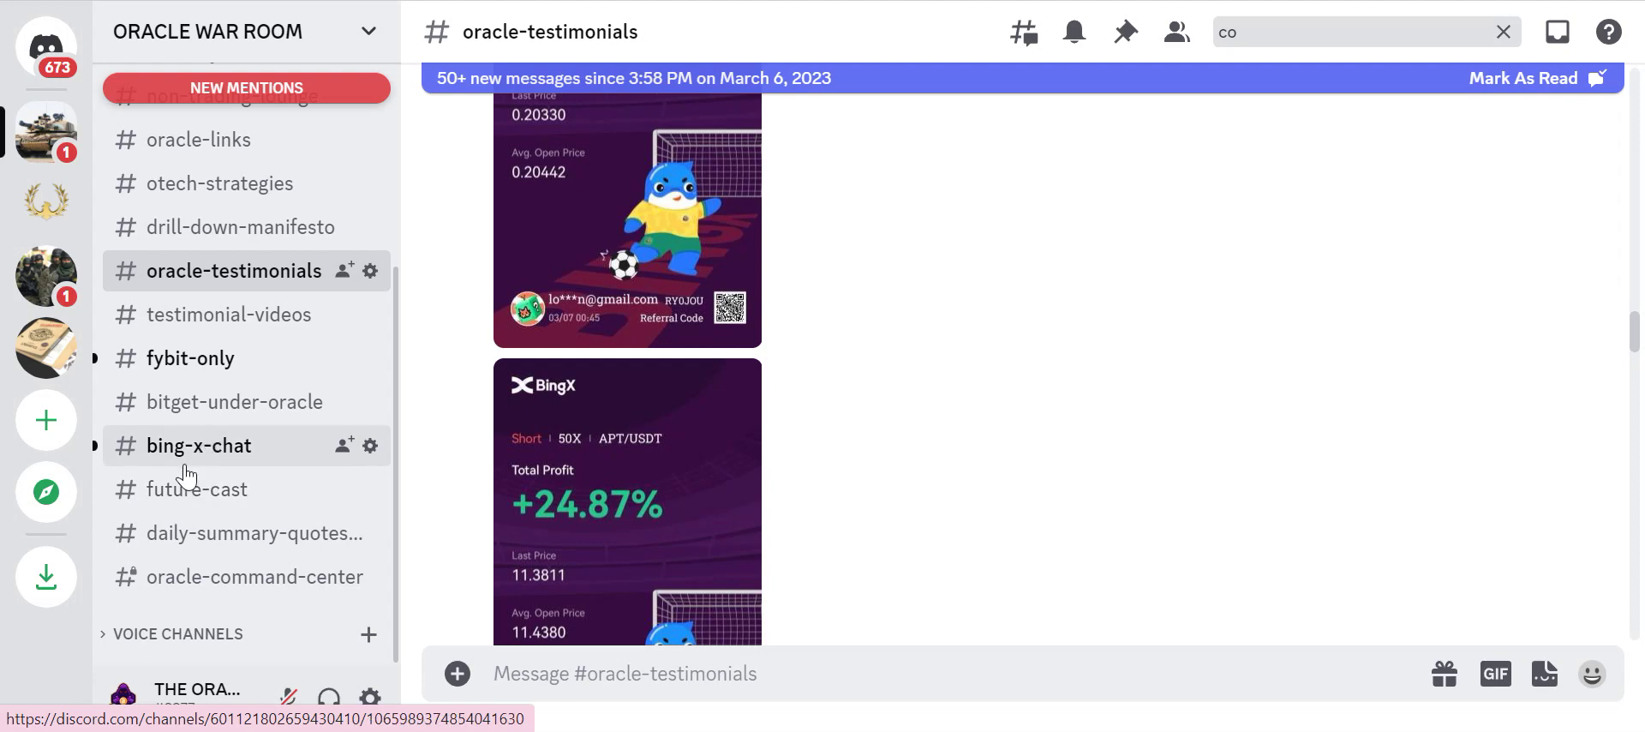
scroll(190, 358, up, 3)
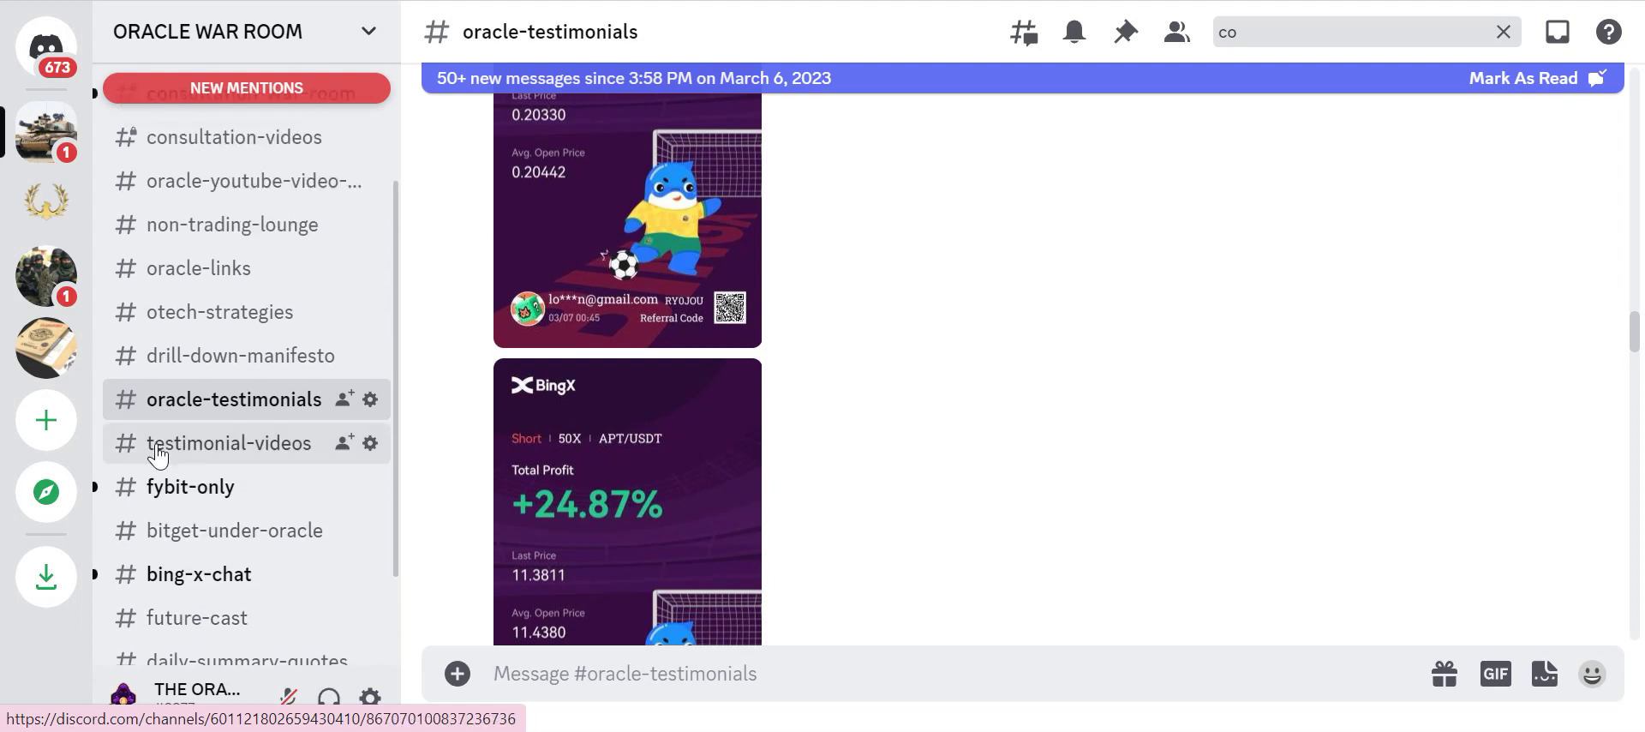
scroll(914, 382, down, 3)
scroll(914, 382, down, 4)
scroll(912, 390, down, 6)
scroll(910, 395, up, 5)
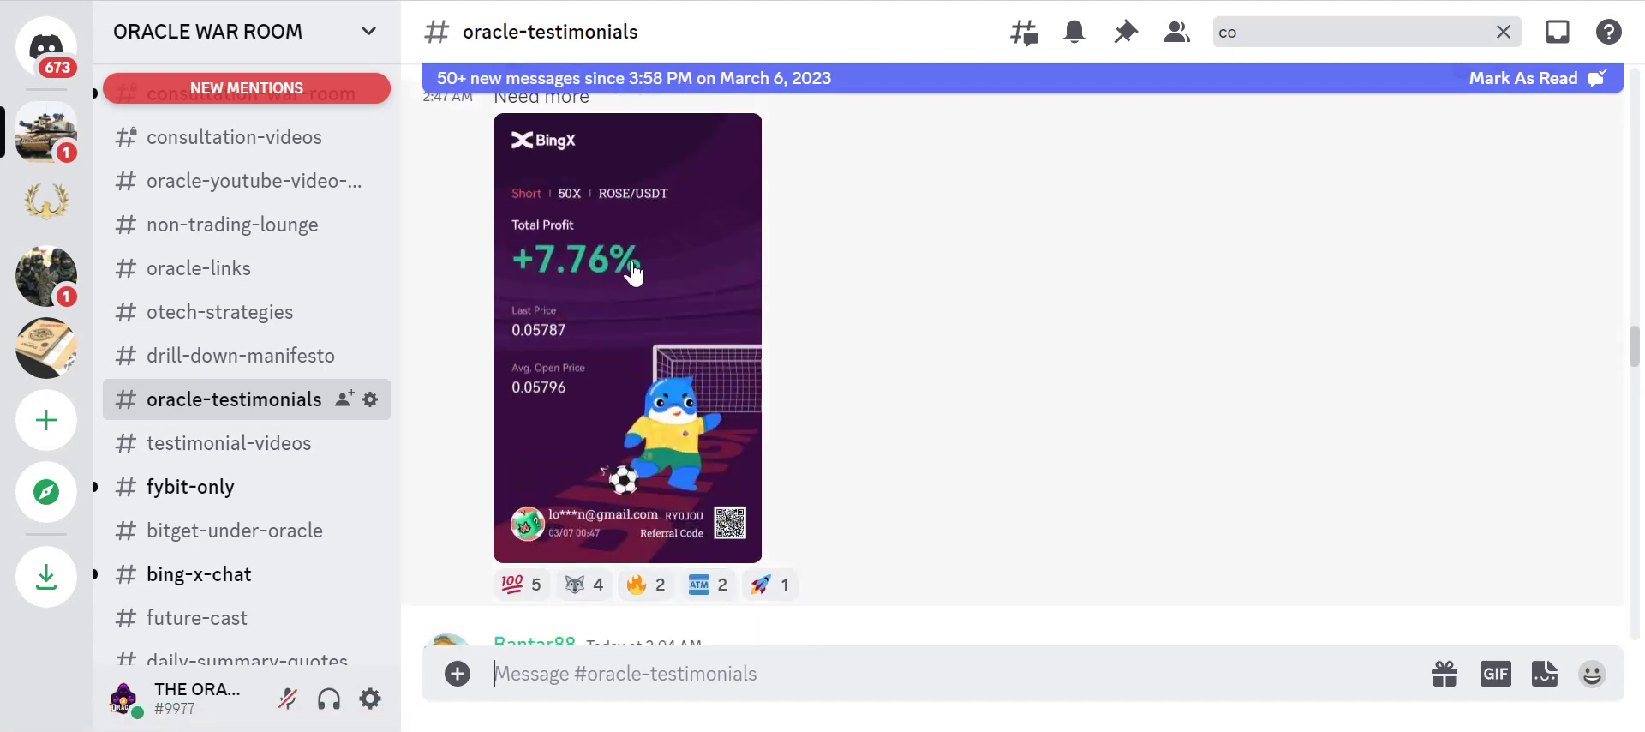
scroll(613, 379, up, 2)
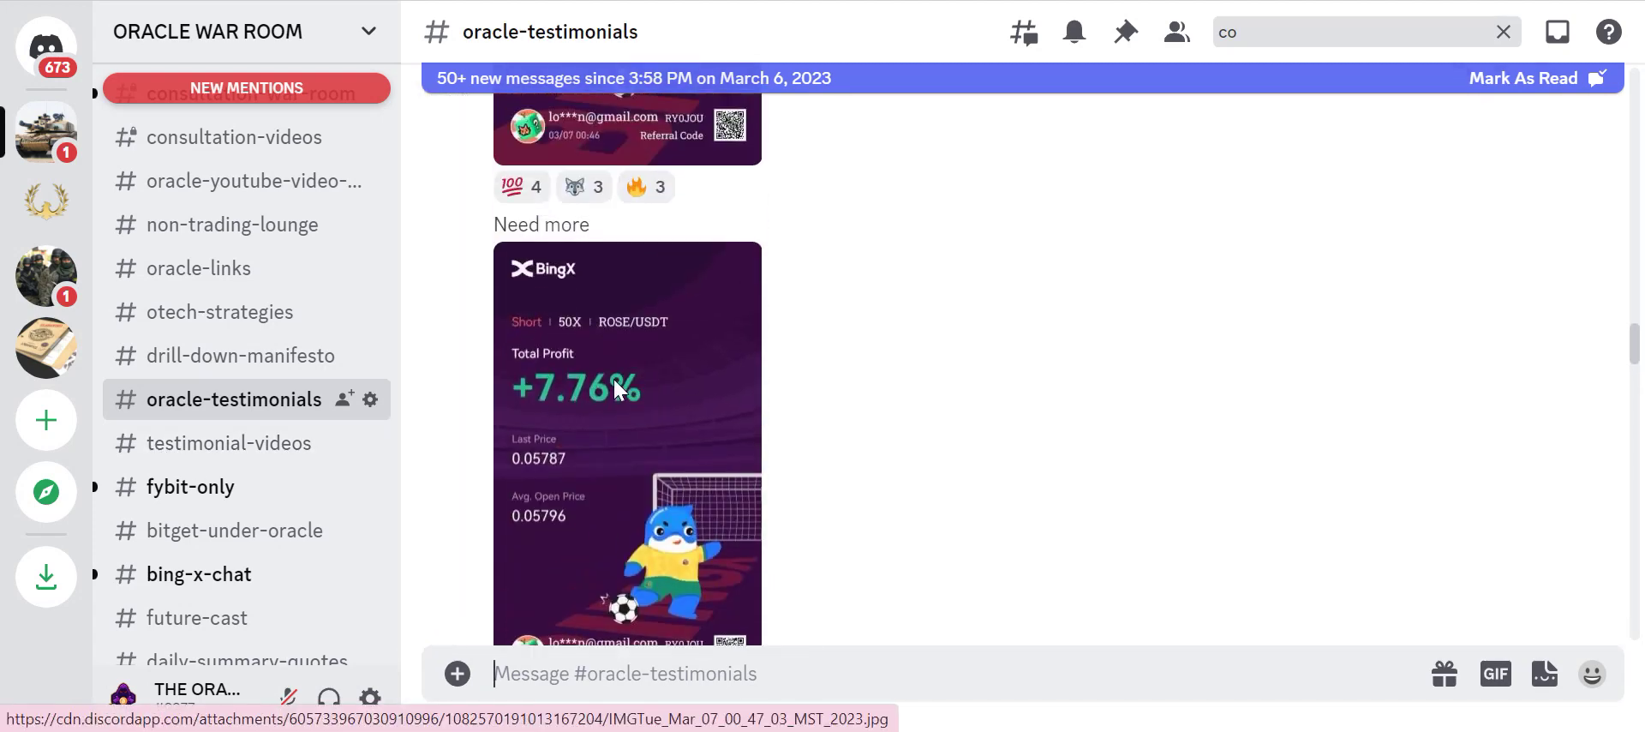
scroll(1358, 301, down, 4)
scroll(1373, 342, down, 3)
scroll(1366, 360, down, 3)
scroll(1367, 366, down, 2)
scroll(1366, 366, down, 2)
scroll(1363, 364, down, 4)
scroll(1363, 366, down, 3)
scroll(1358, 375, down, 5)
scroll(1352, 384, down, 4)
scroll(1352, 386, down, 3)
scroll(1352, 386, down, 3)
scroll(1353, 387, down, 3)
scroll(1353, 388, down, 4)
scroll(1353, 387, down, 3)
scroll(1353, 388, down, 4)
scroll(1353, 387, down, 3)
scroll(1353, 387, down, 4)
scroll(1352, 387, down, 2)
scroll(1353, 387, down, 3)
scroll(1350, 384, down, 1)
scroll(1348, 382, down, 1)
scroll(872, 312, up, 2)
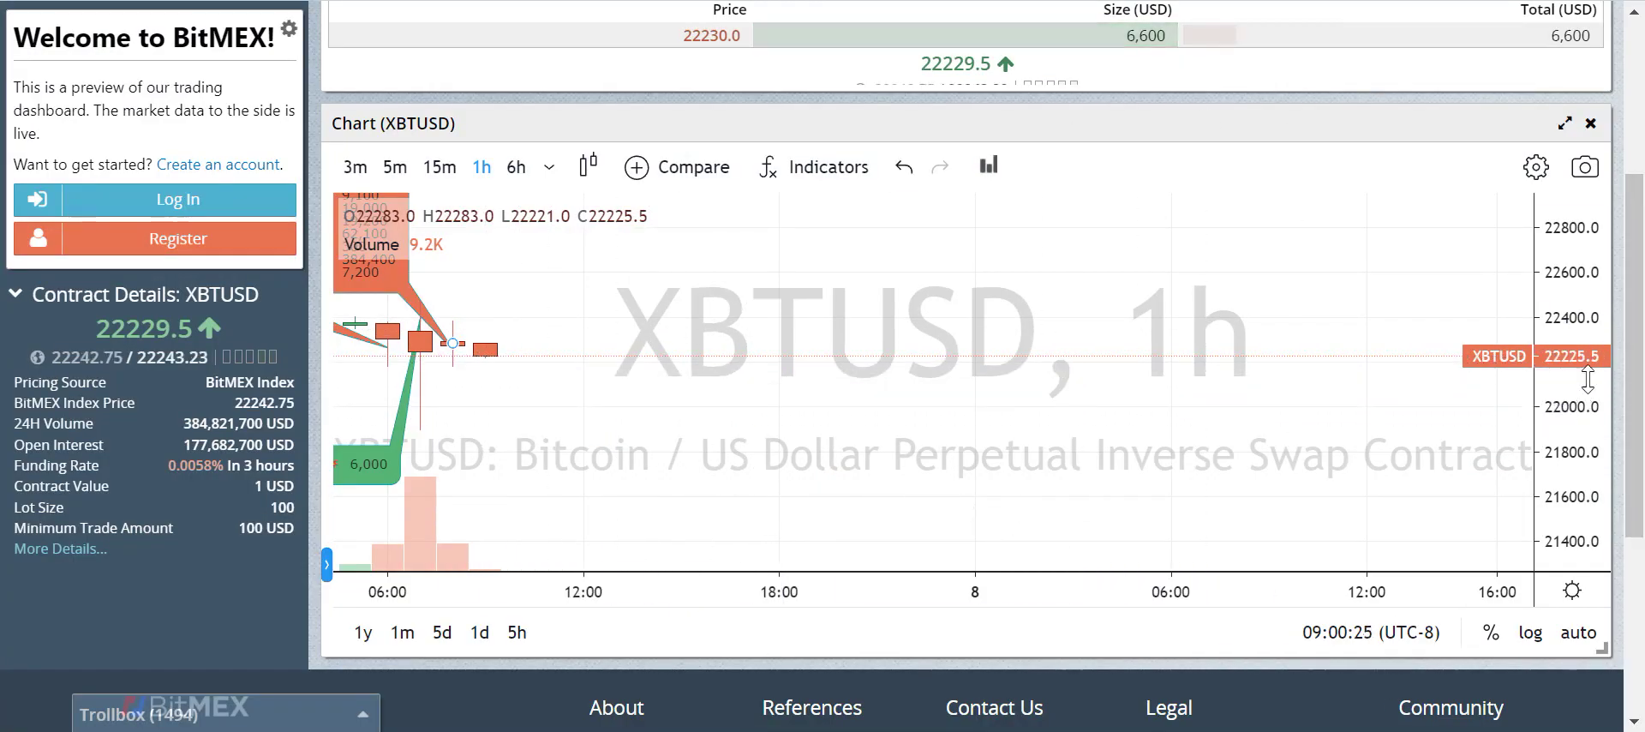
drag(562, 364, 604, 364)
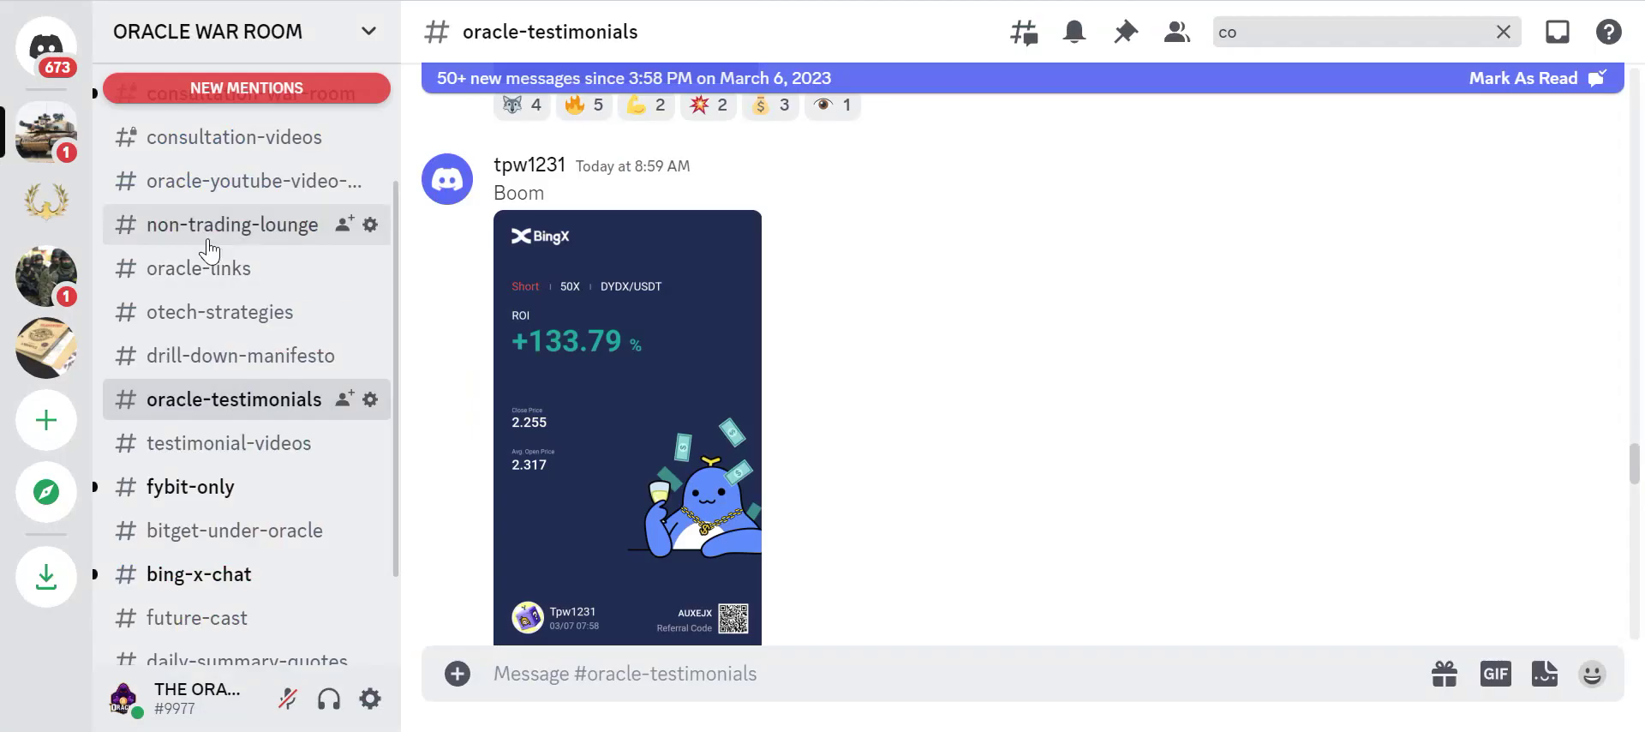
scroll(217, 210, up, 3)
Step: Post 'the new 1 hr is red WAR!!!!!' in daily-trade-updates, then return to FYBIT
click(216, 182)
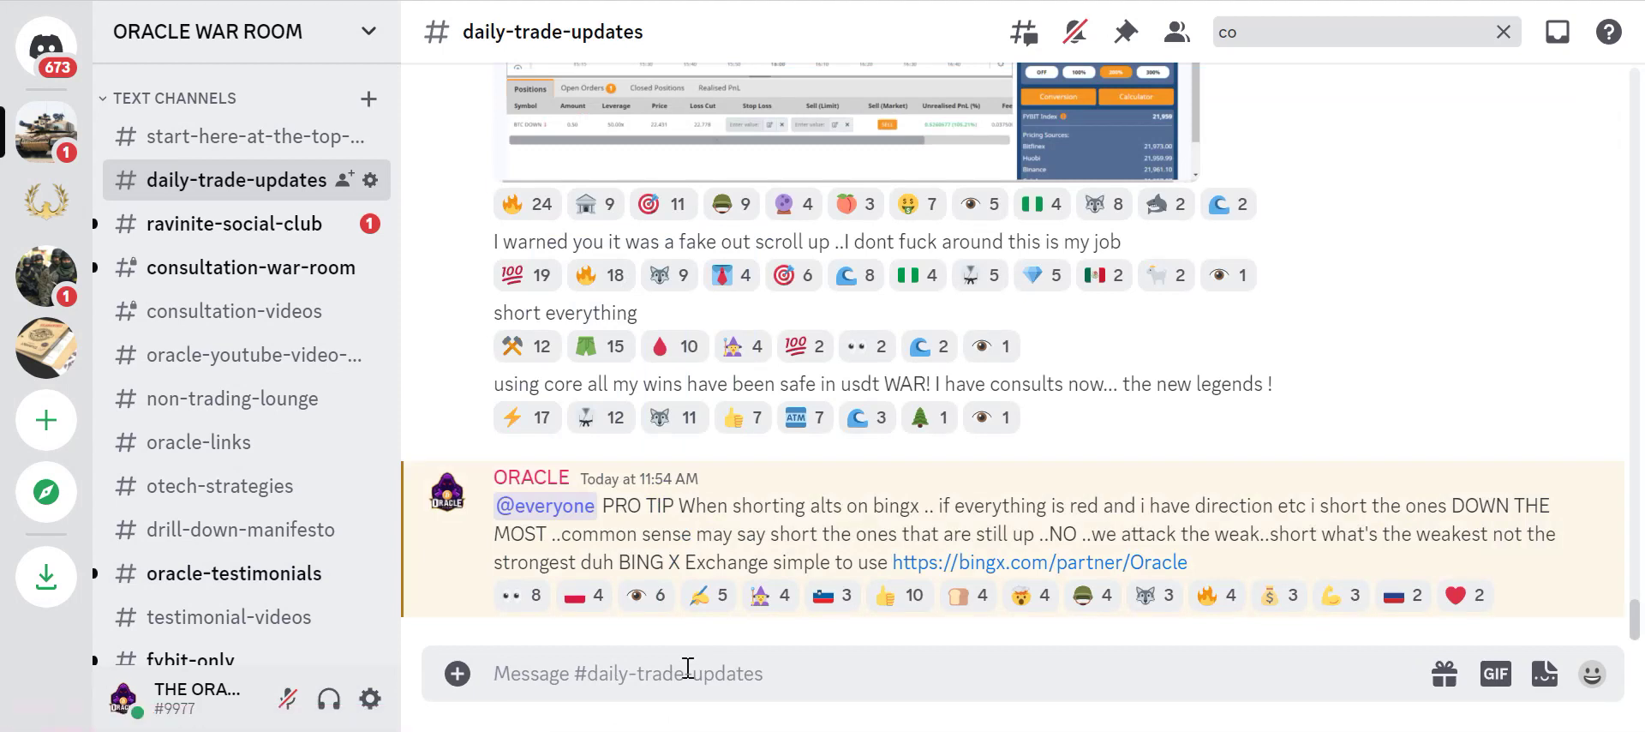
text(the new 1 hr is)
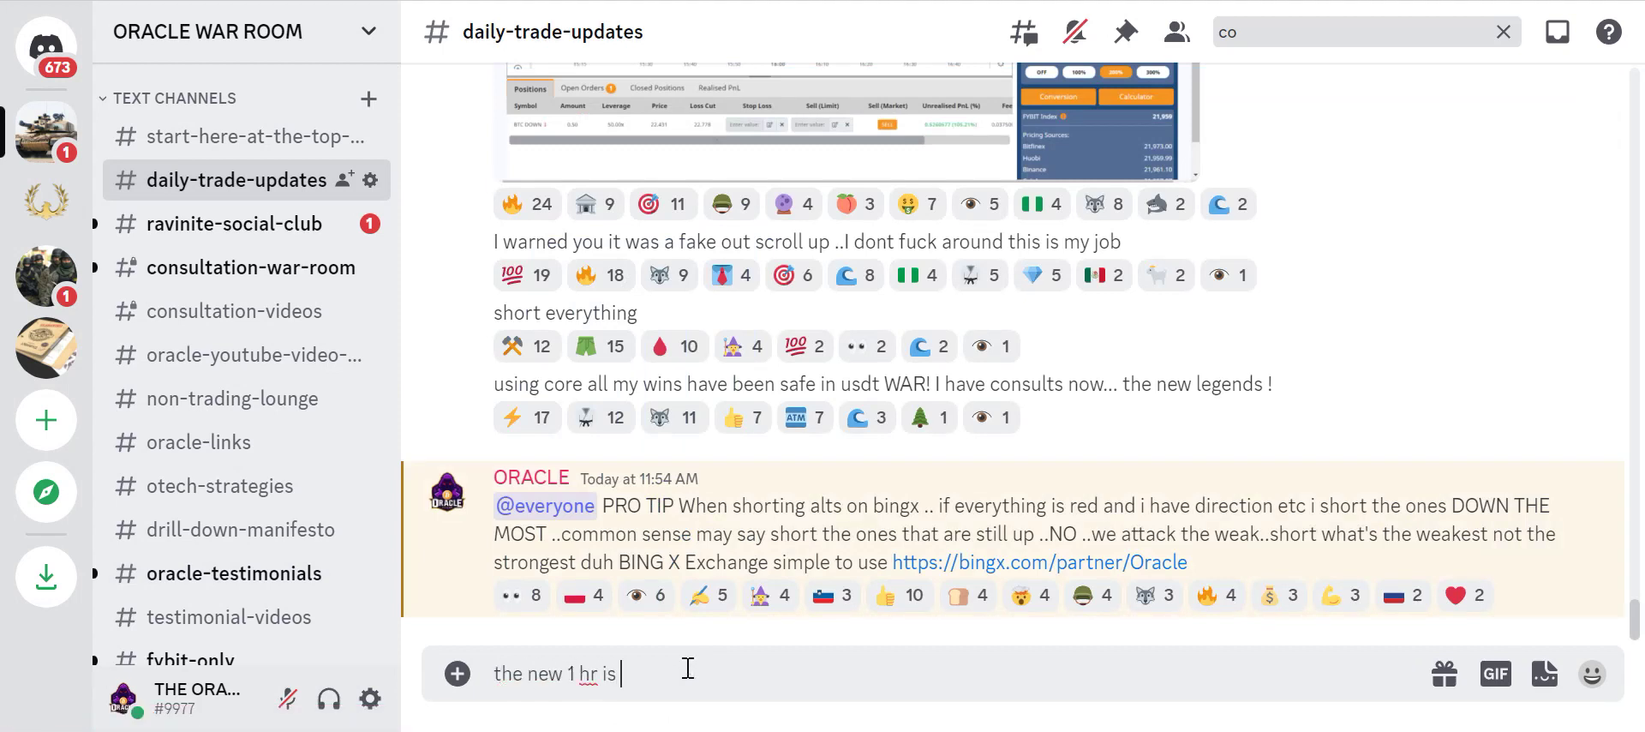
text( R)
key(Return)
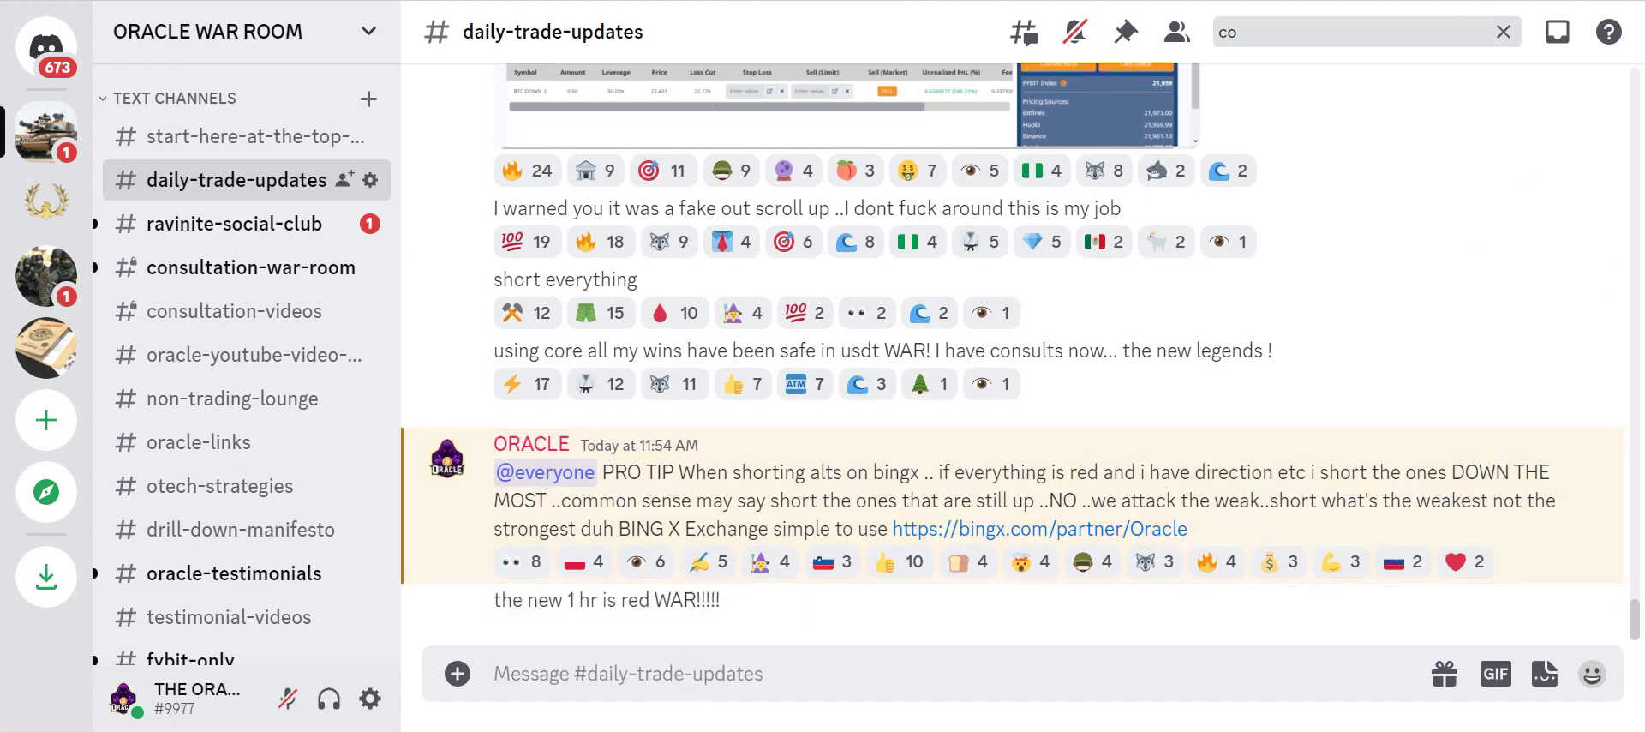
key(alt+Tab)
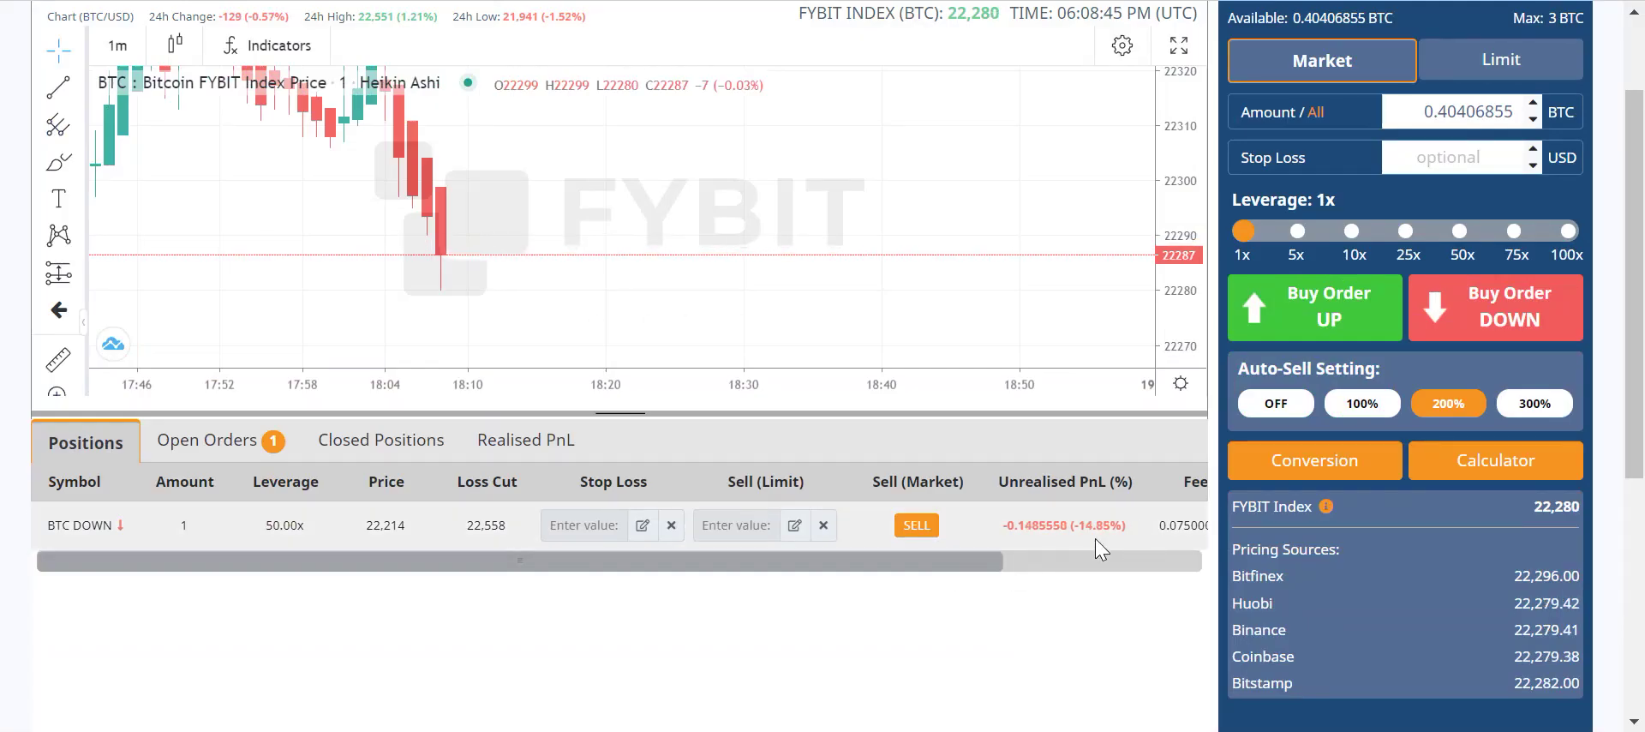
Step: Review the pending 22,548 buy order (0.0005 BTC) in Open Orders, alternating with Positions
click(233, 452)
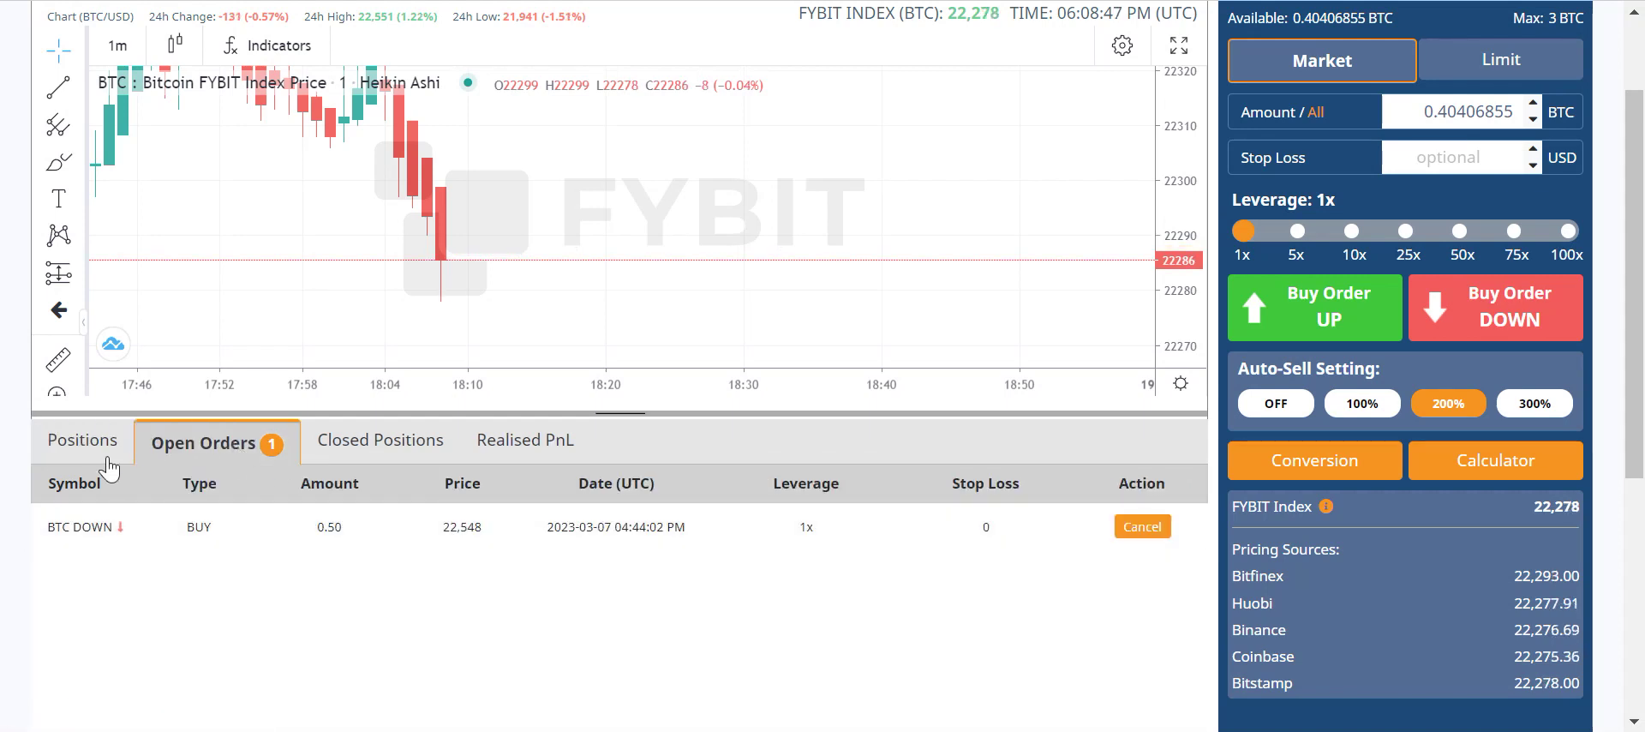
click(76, 442)
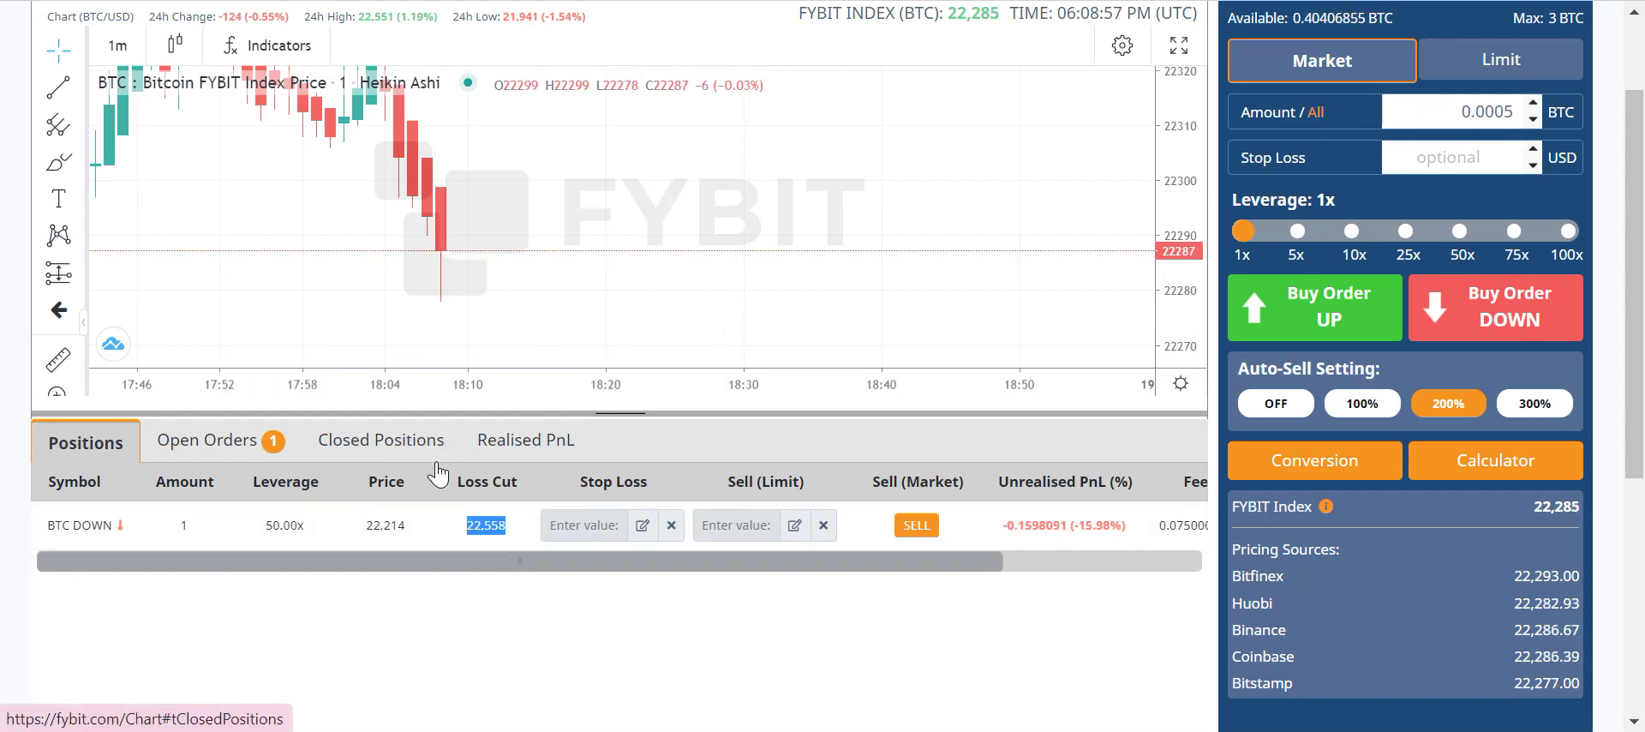
click(215, 454)
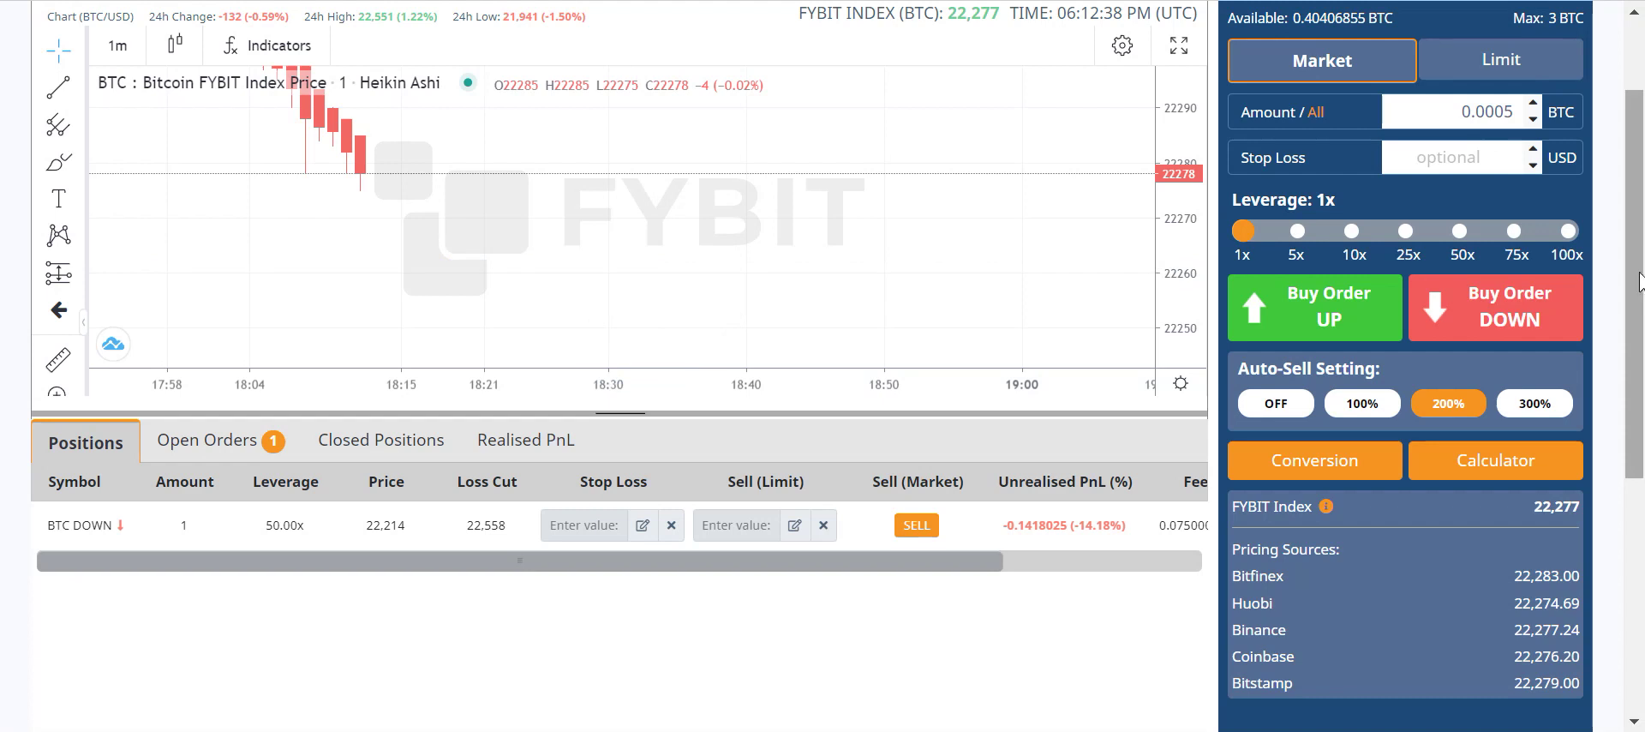
scroll(1628, 283, up, 1)
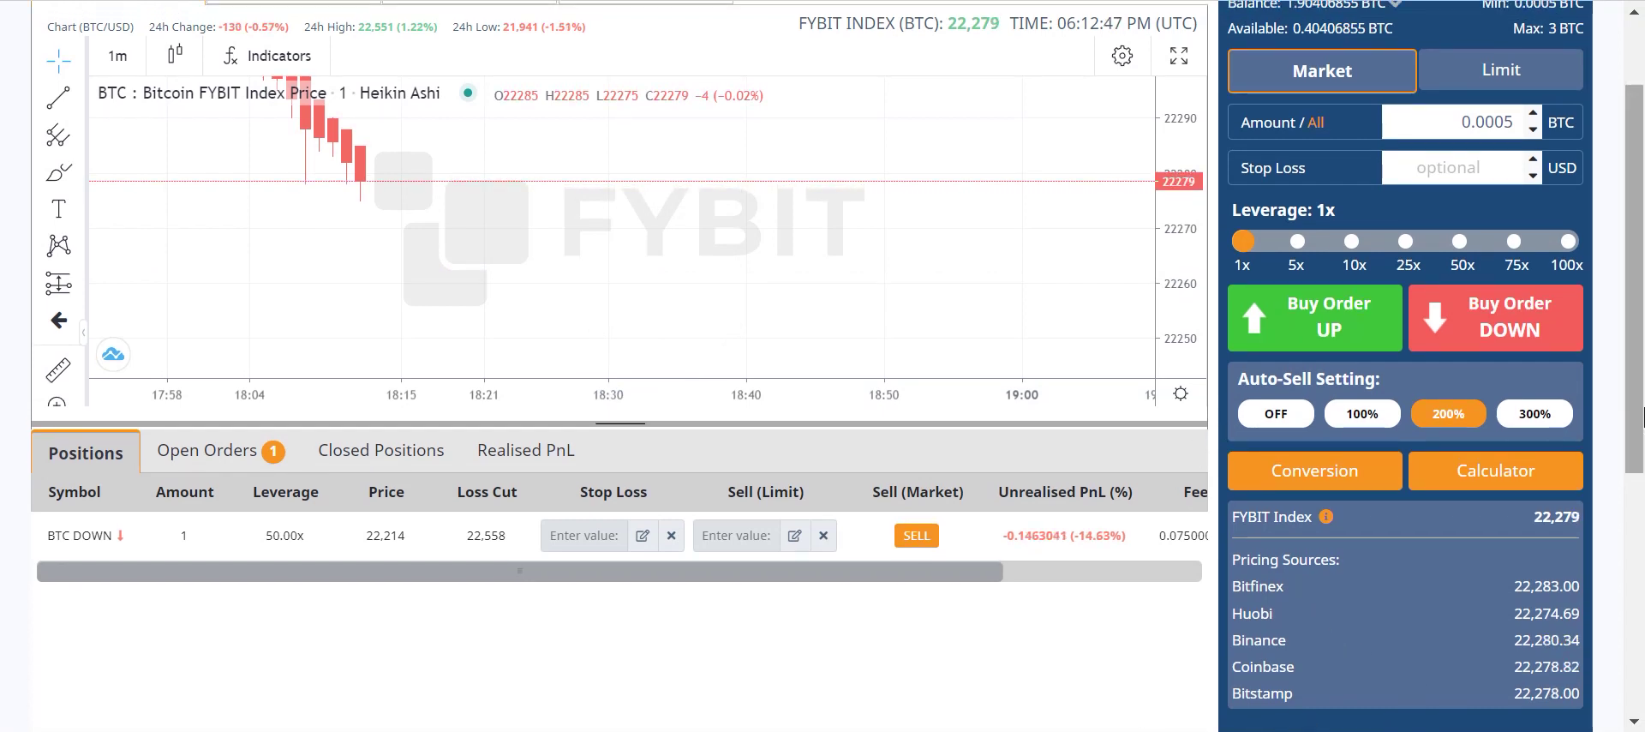
scroll(1637, 182, up, 2)
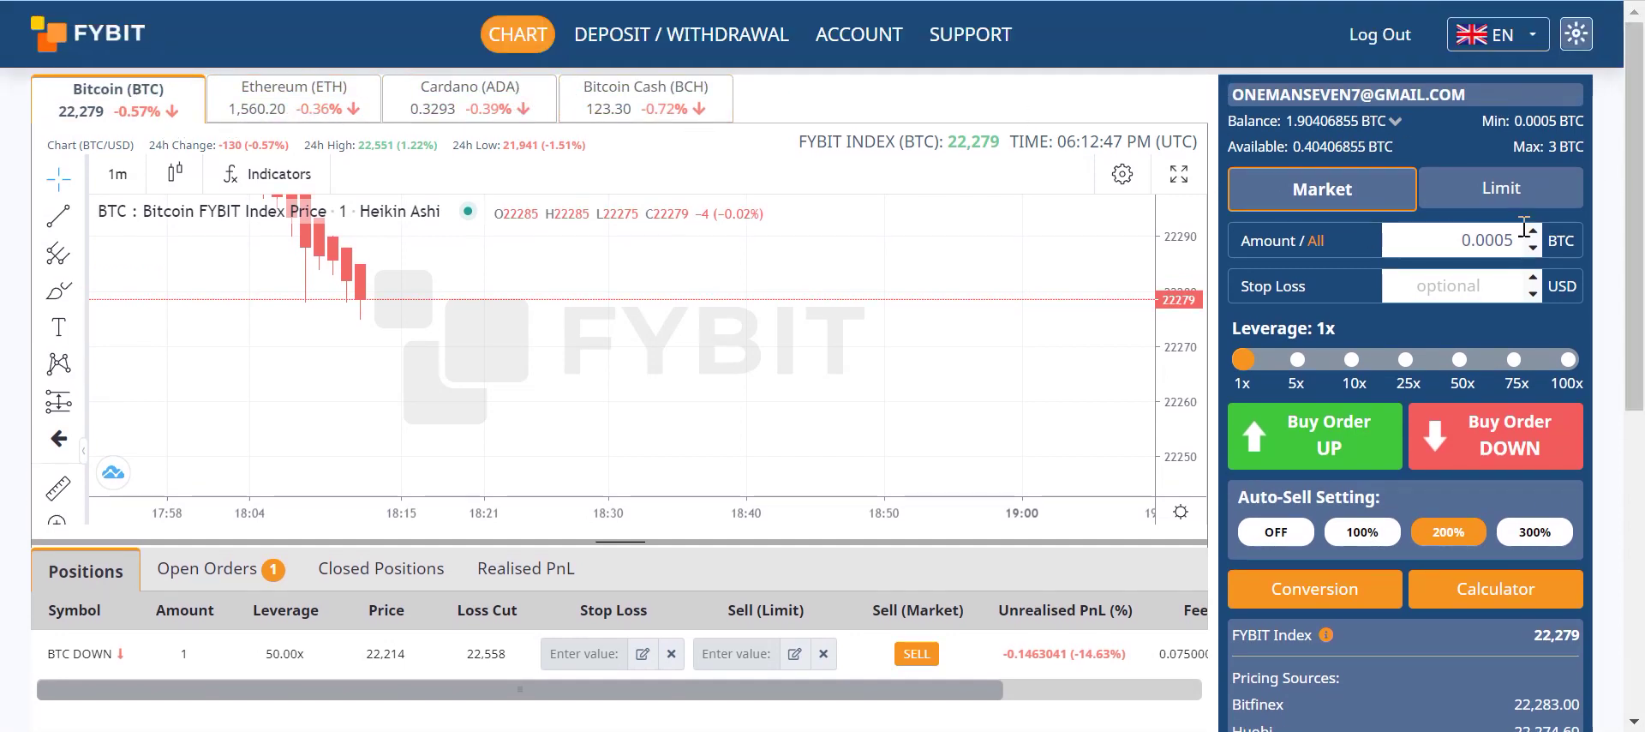
scroll(1641, 319, down, 2)
scroll(1642, 319, down, 1)
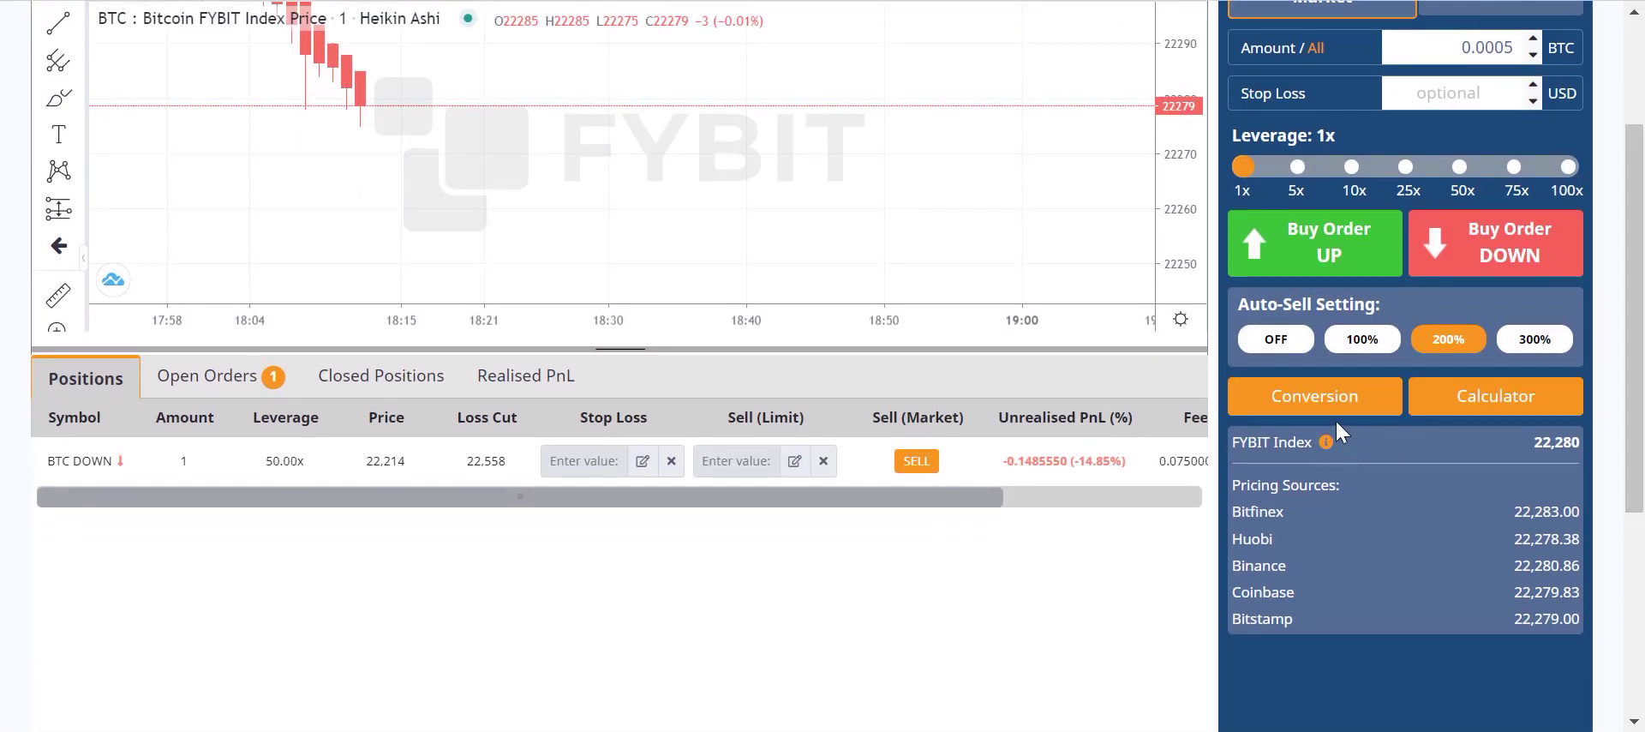
click(1341, 396)
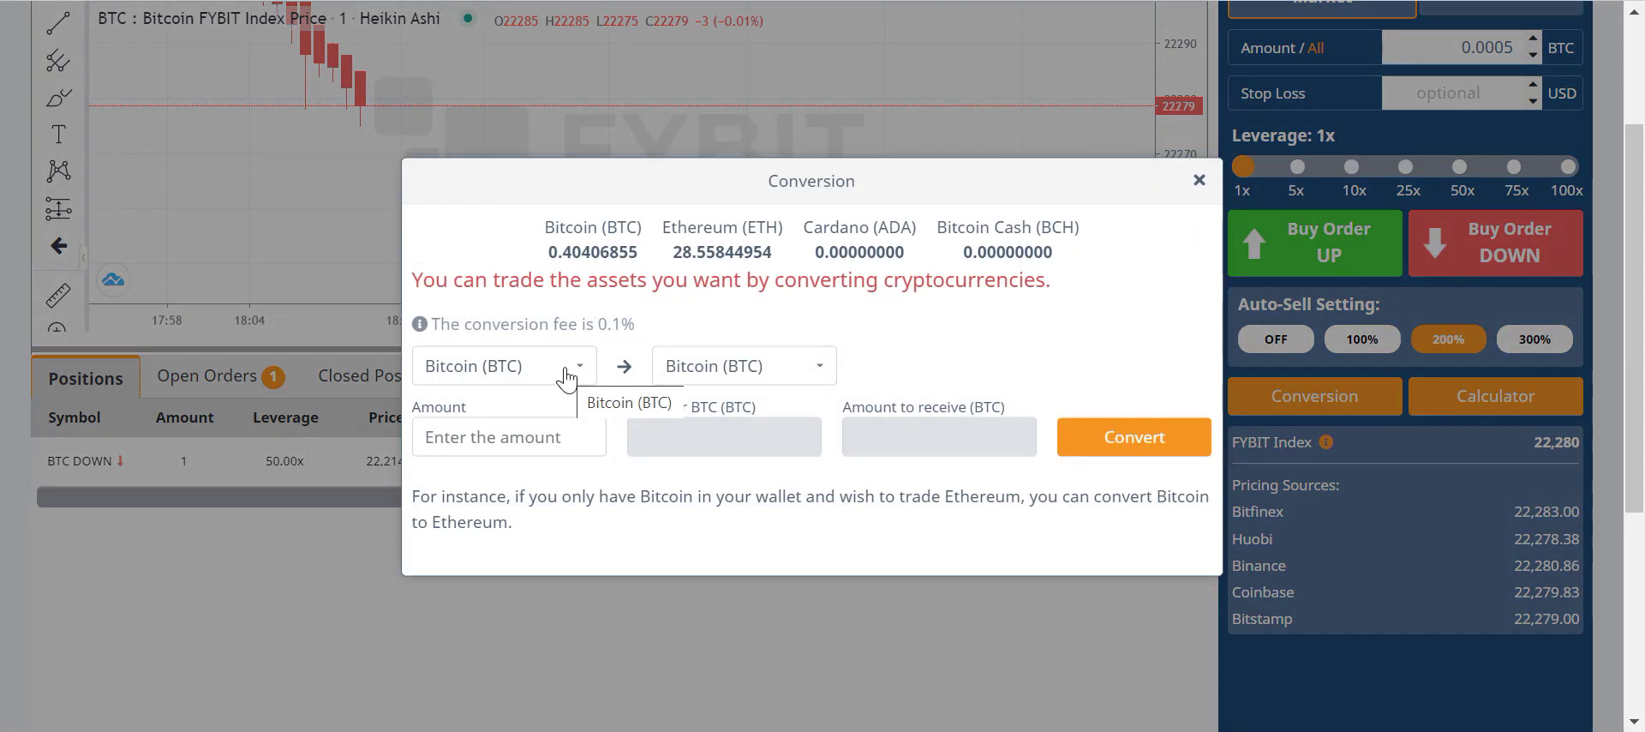
click(737, 366)
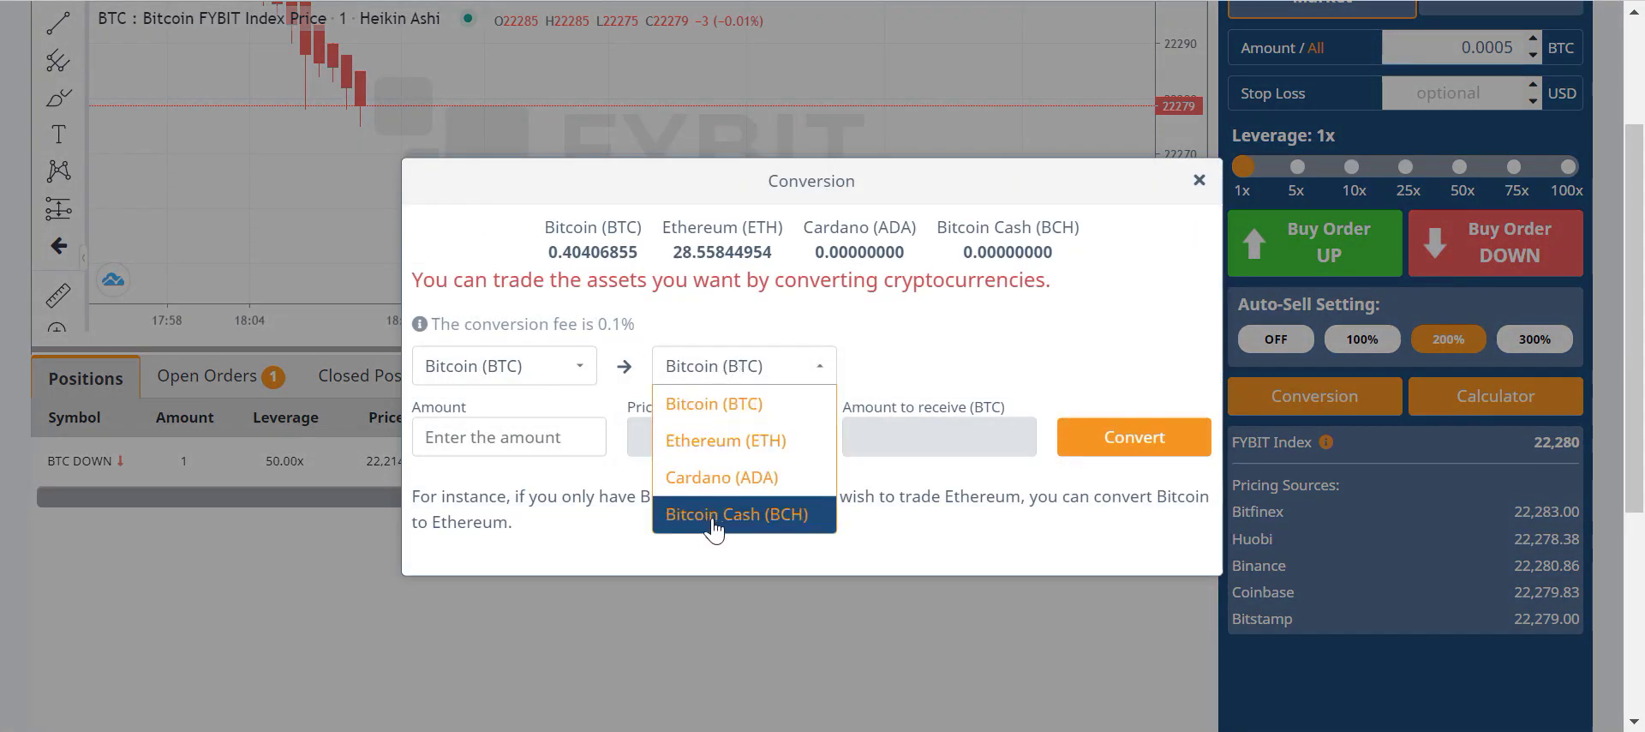
click(1055, 369)
click(517, 378)
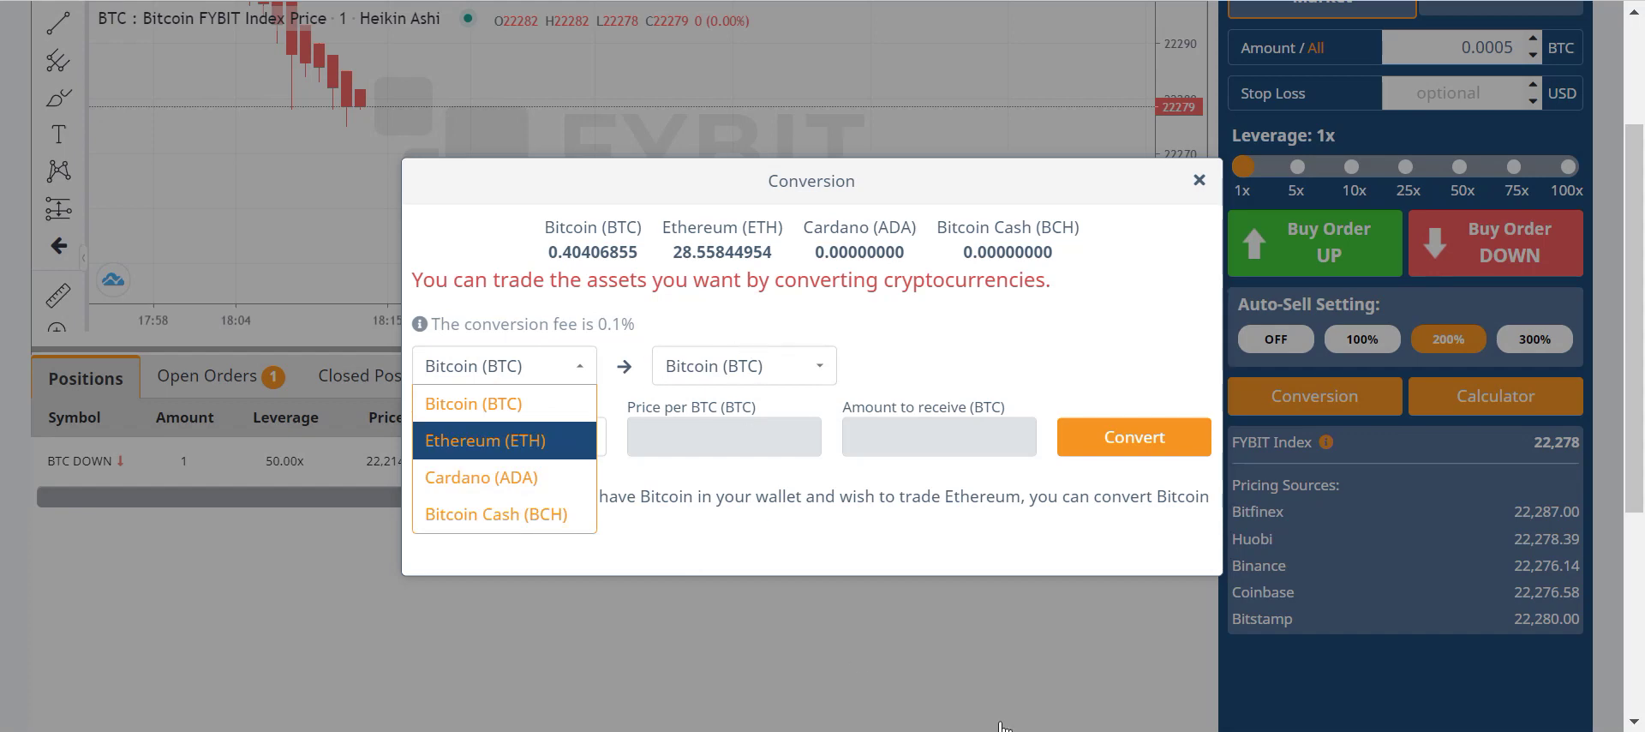
click(1032, 696)
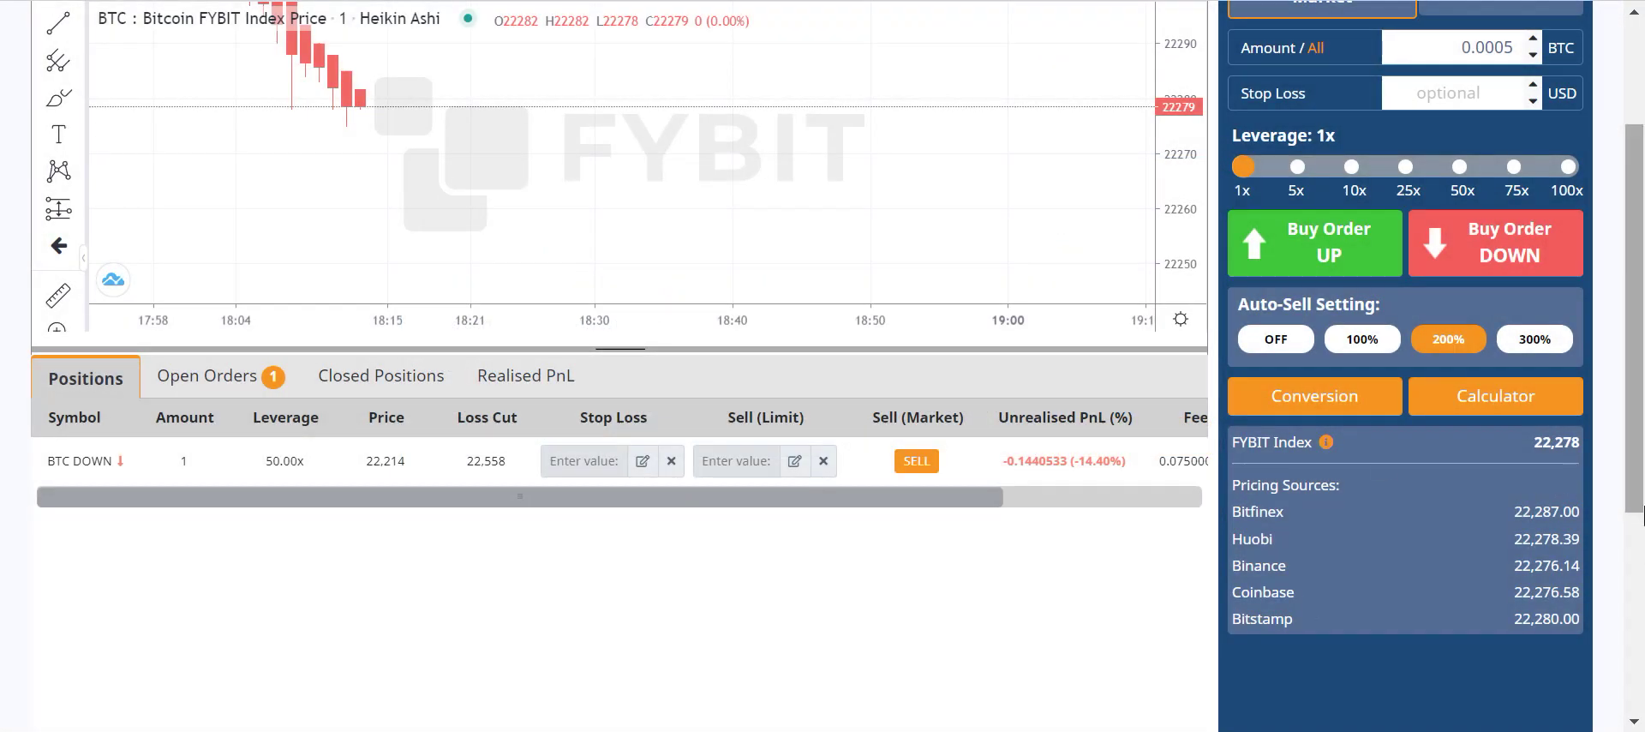
scroll(1523, 271, up, 3)
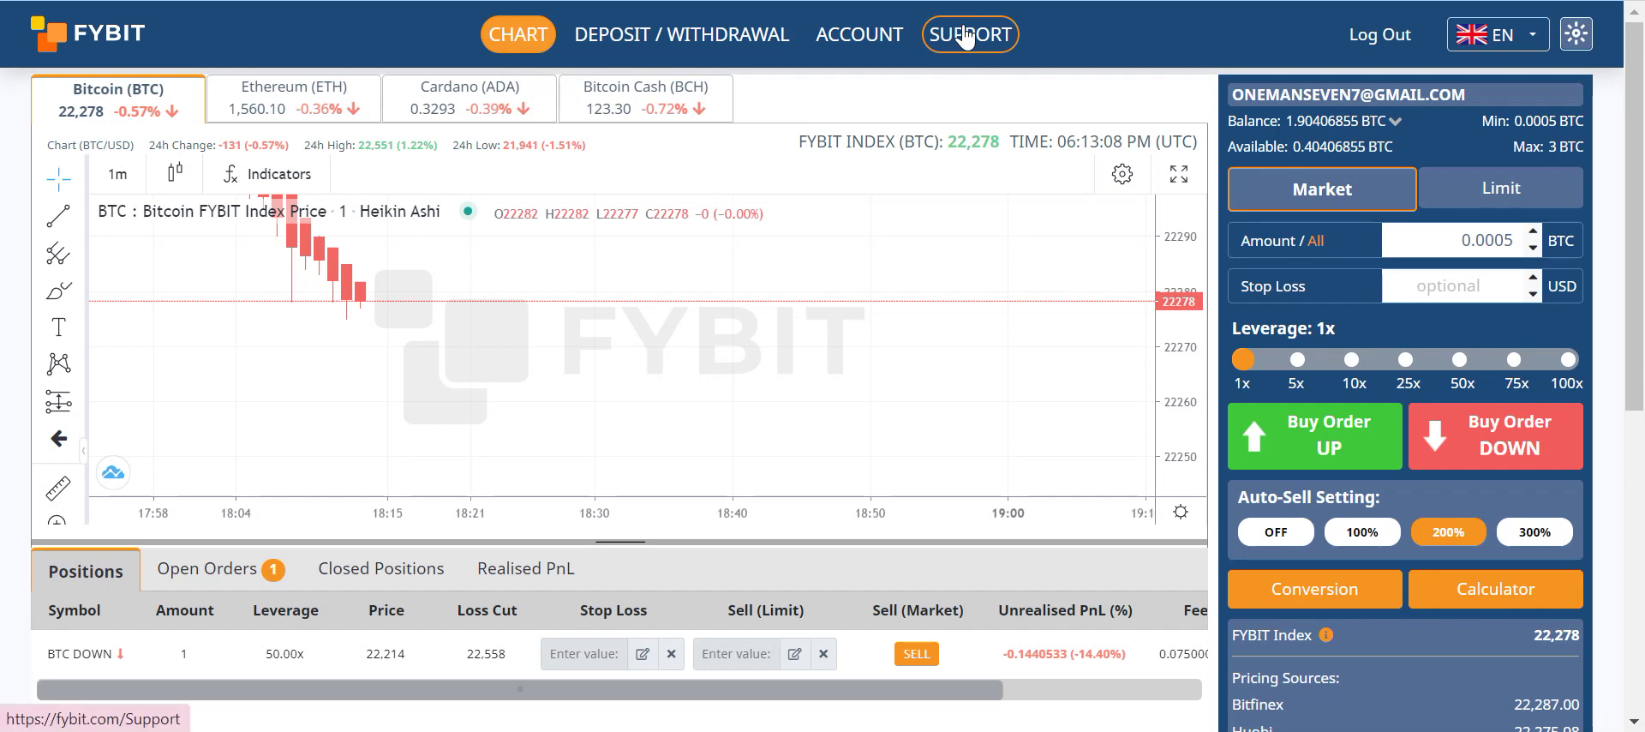
scroll(822, 369, down, 5)
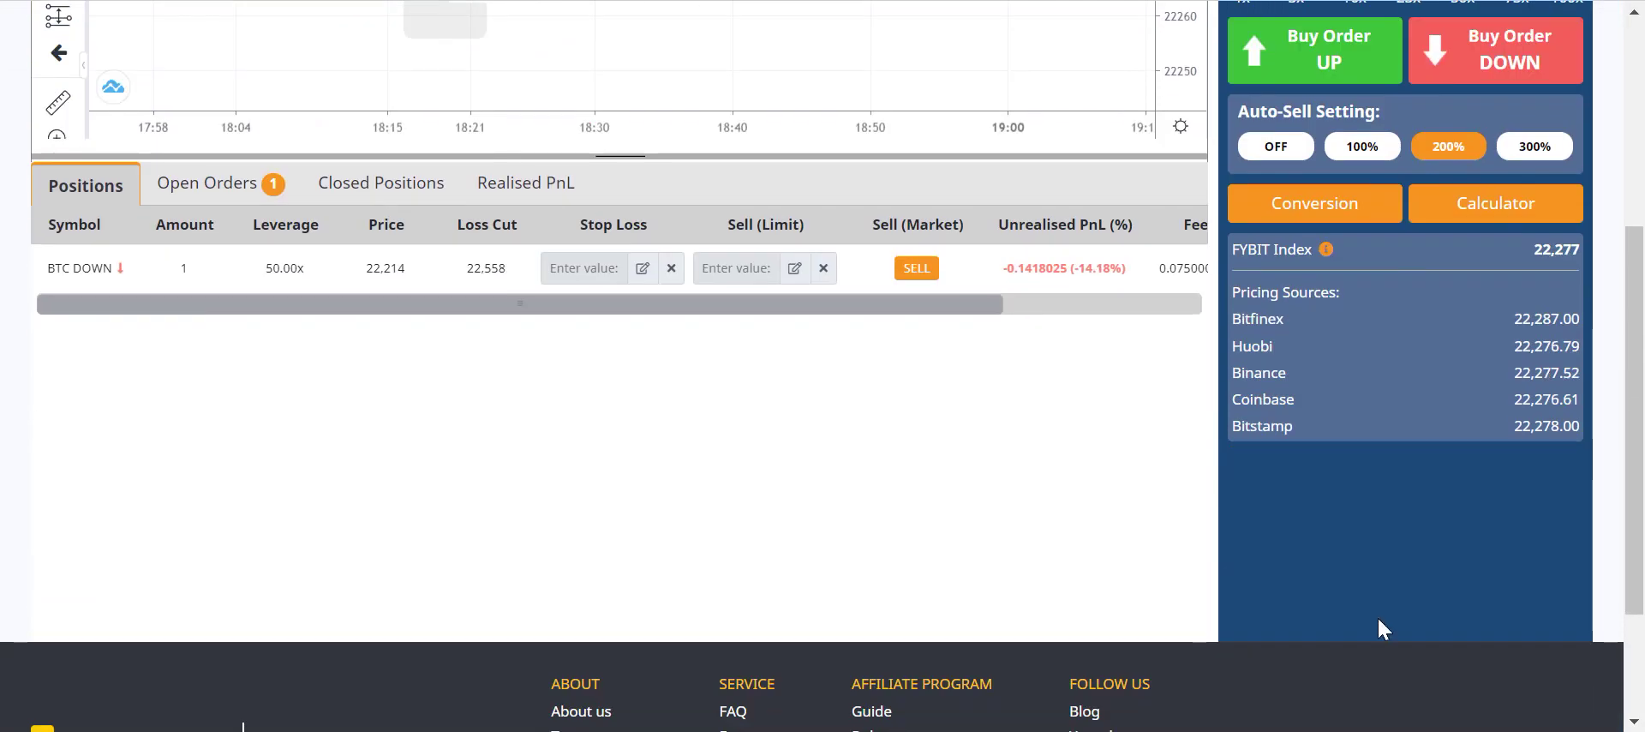
drag(1634, 480, 1619, 309)
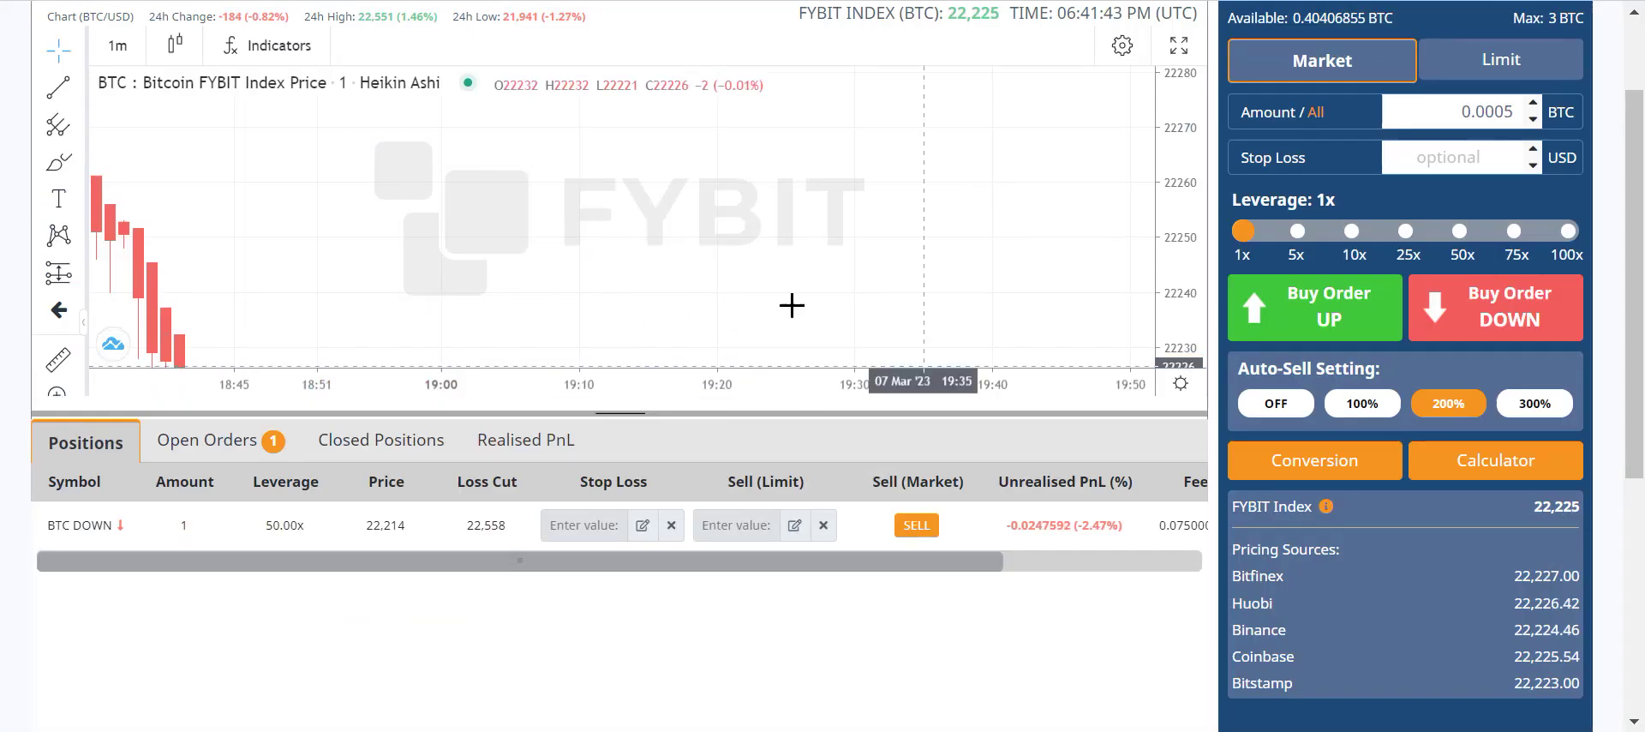
Step: Pan the BitMEX XBTUSD chart right to reveal earlier candles
drag(477, 128, 569, 129)
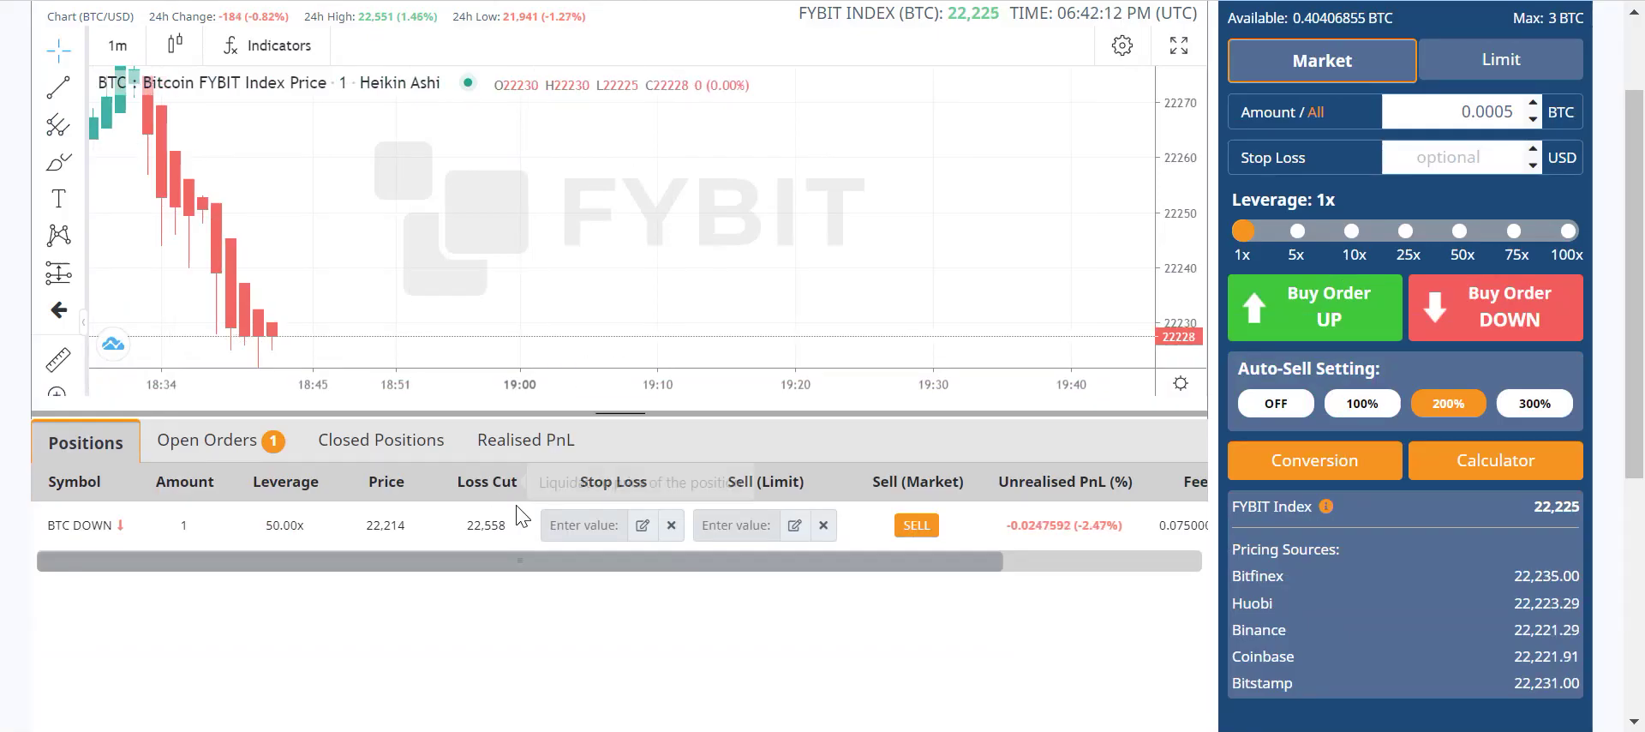
Step: Pan the FYBIT BTC chart left to the latest candles and the 22214 entry line
drag(531, 264, 439, 257)
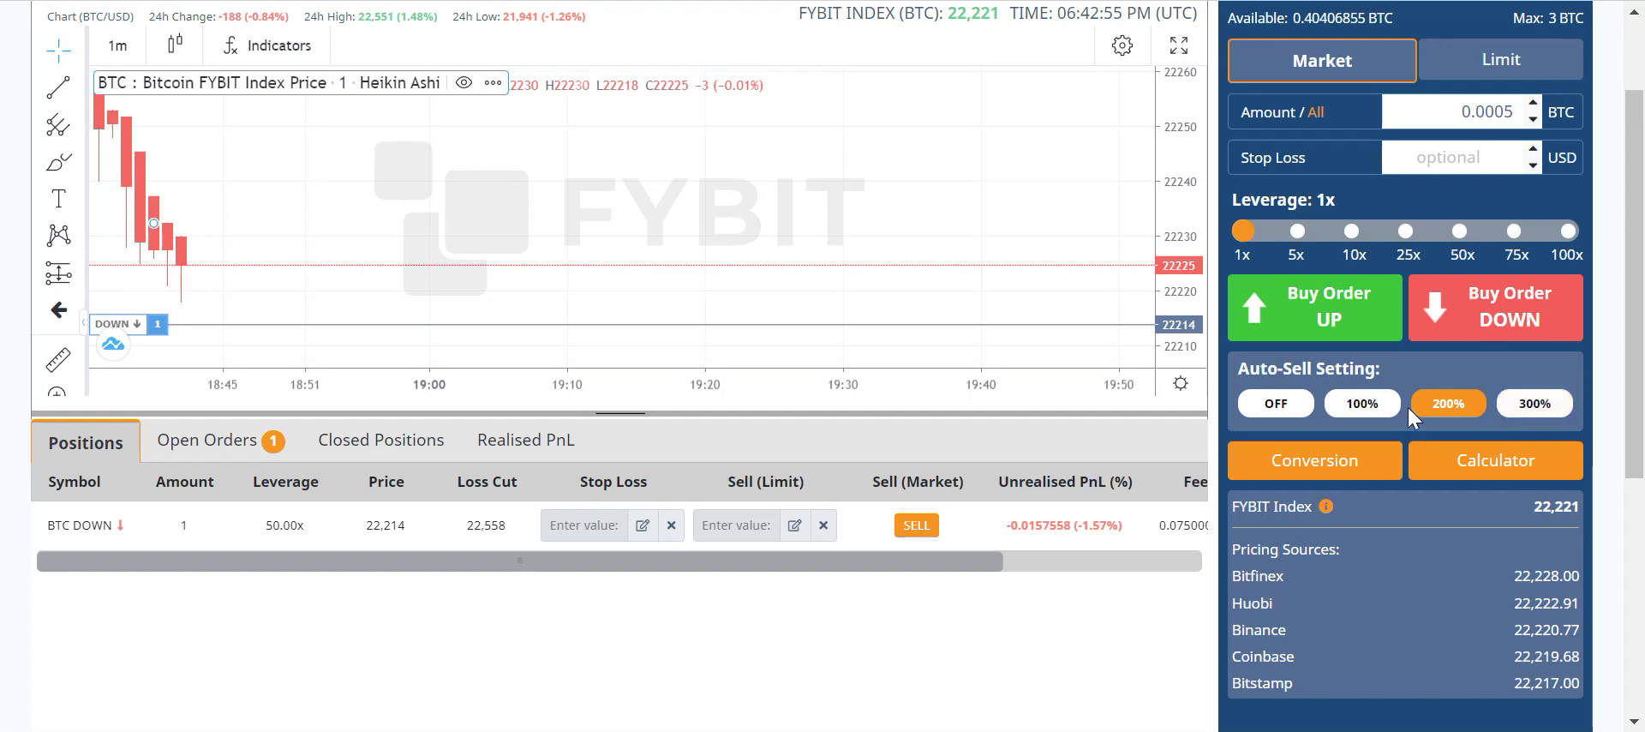
Step: Turn Auto-Sell from 200% to OFF, then flip the site theme to dark and back to light
click(1273, 405)
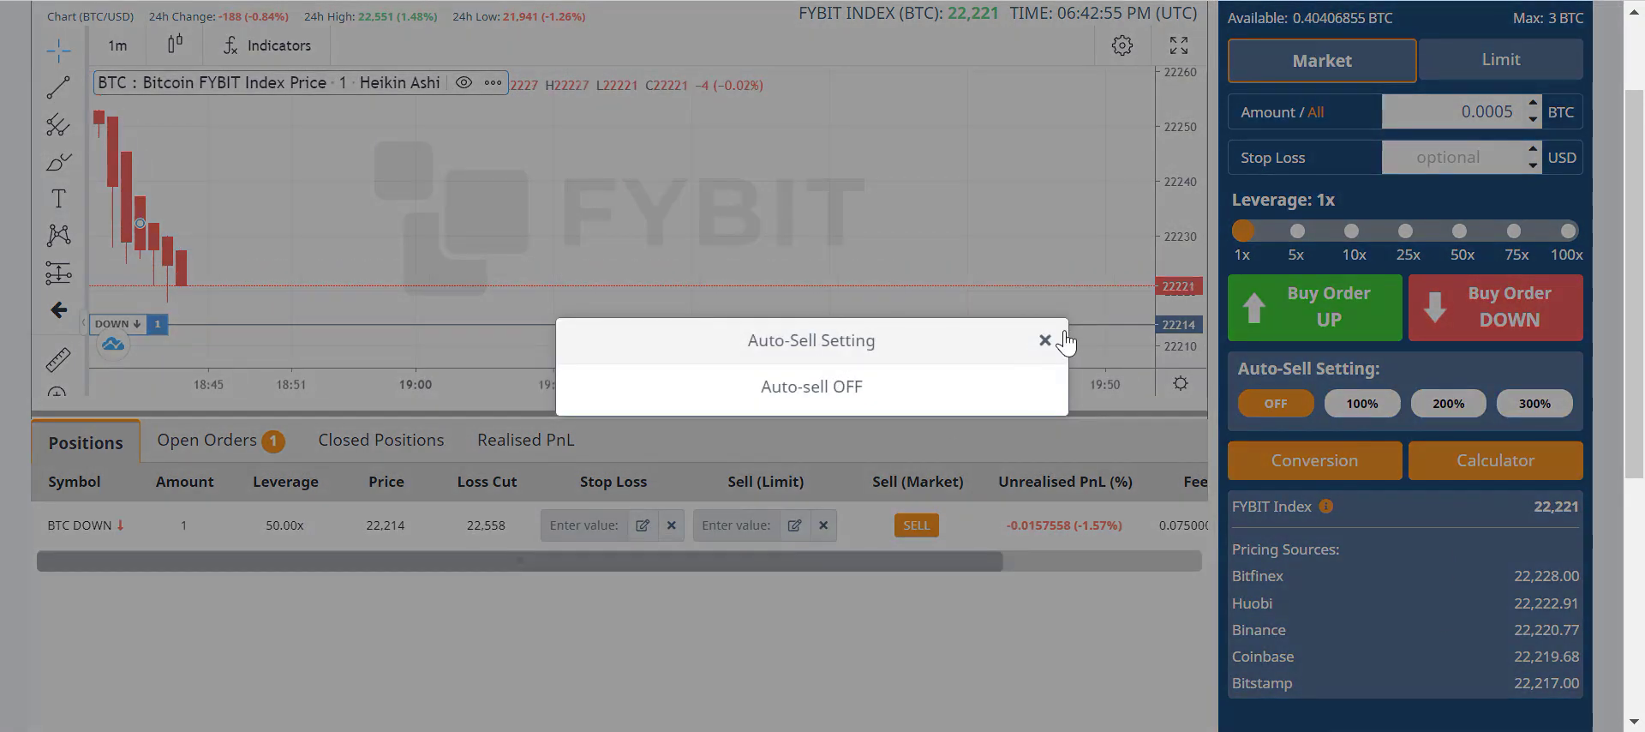
click(1046, 340)
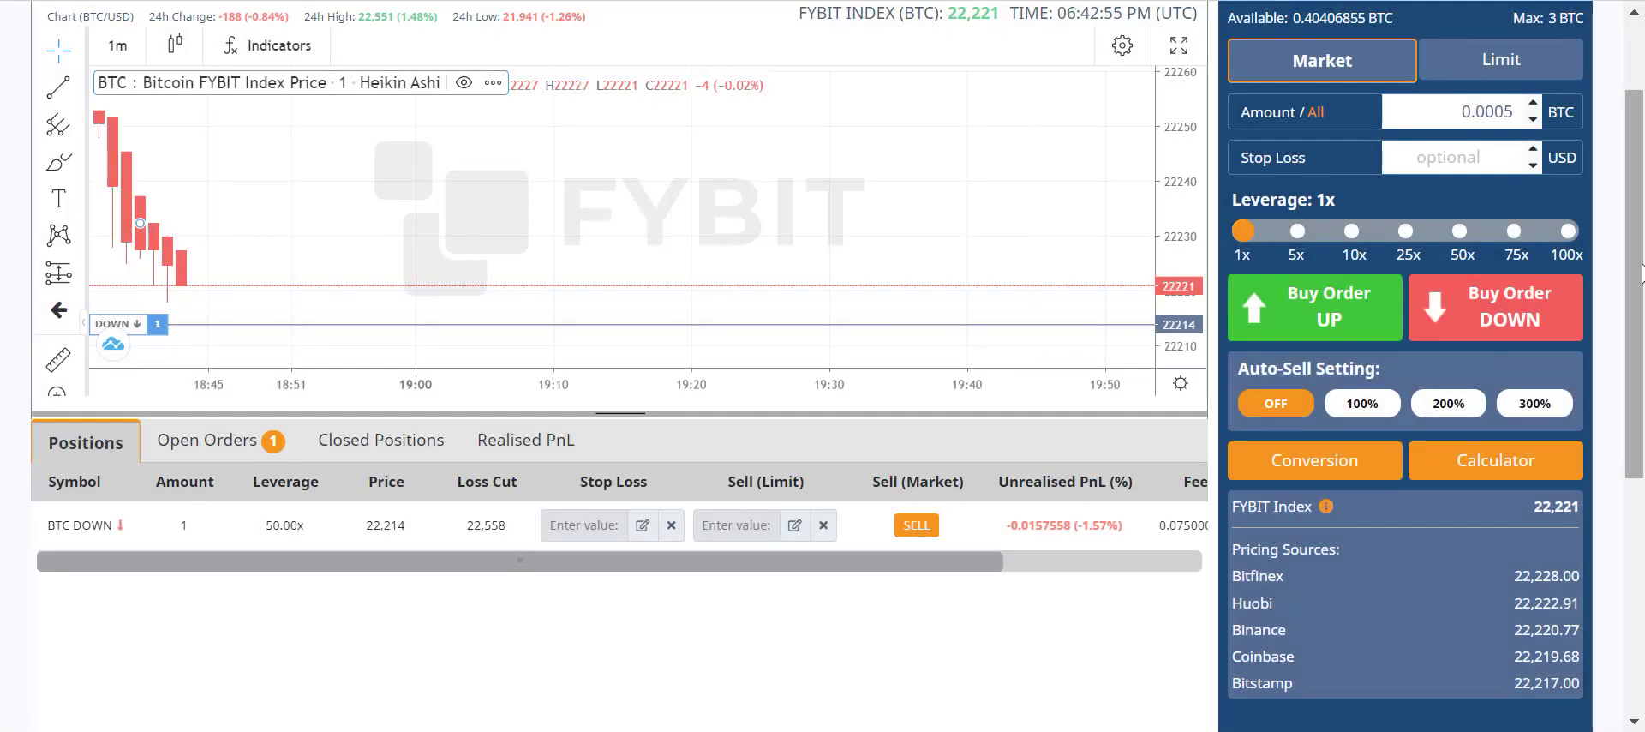
mouse_move(1637, 180)
mouse_down()
mouse_move(1643, 146)
mouse_move(1638, 193)
mouse_up()
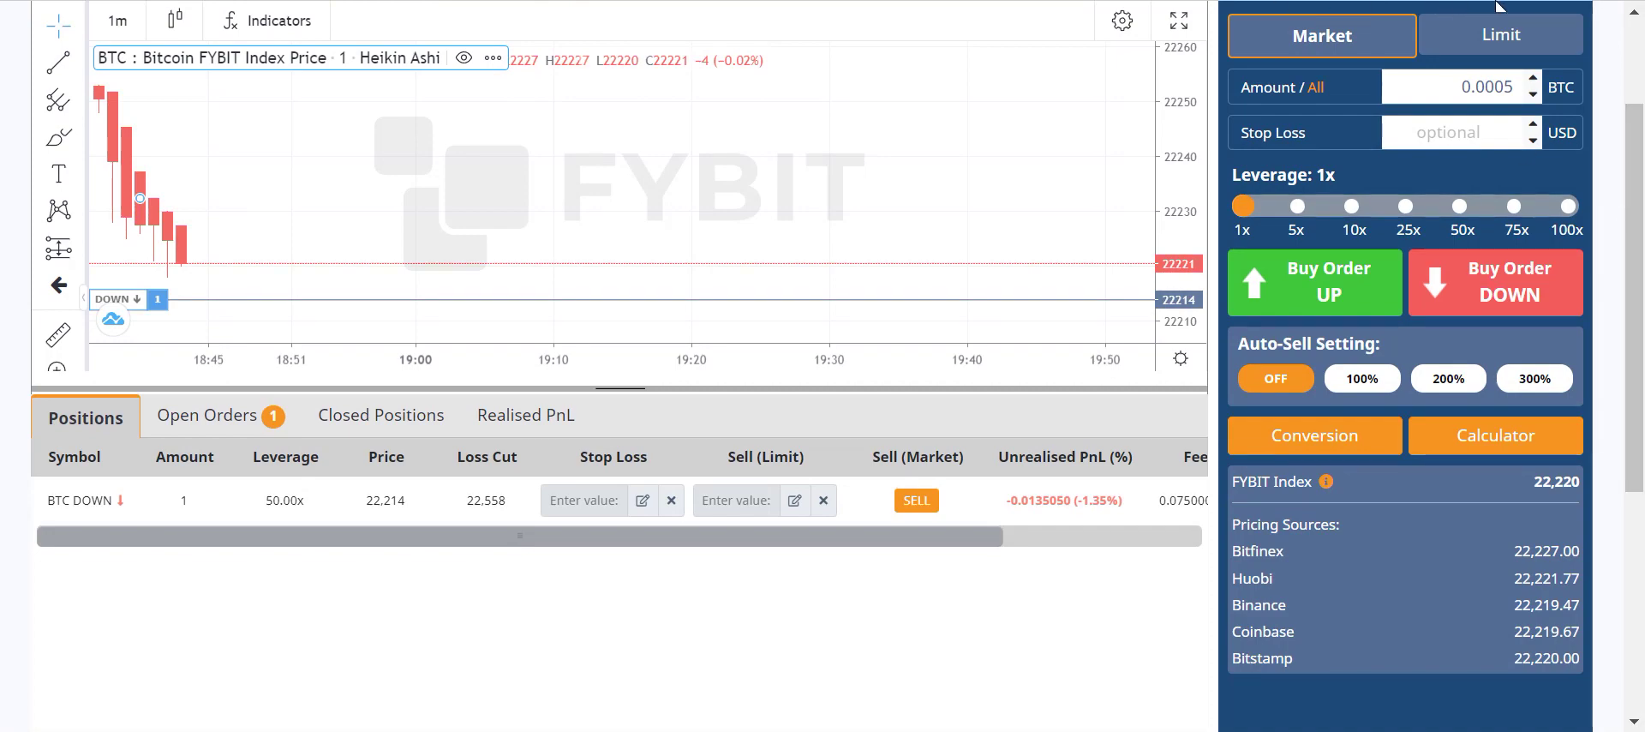
scroll(1497, 10, up, 2)
click(1576, 34)
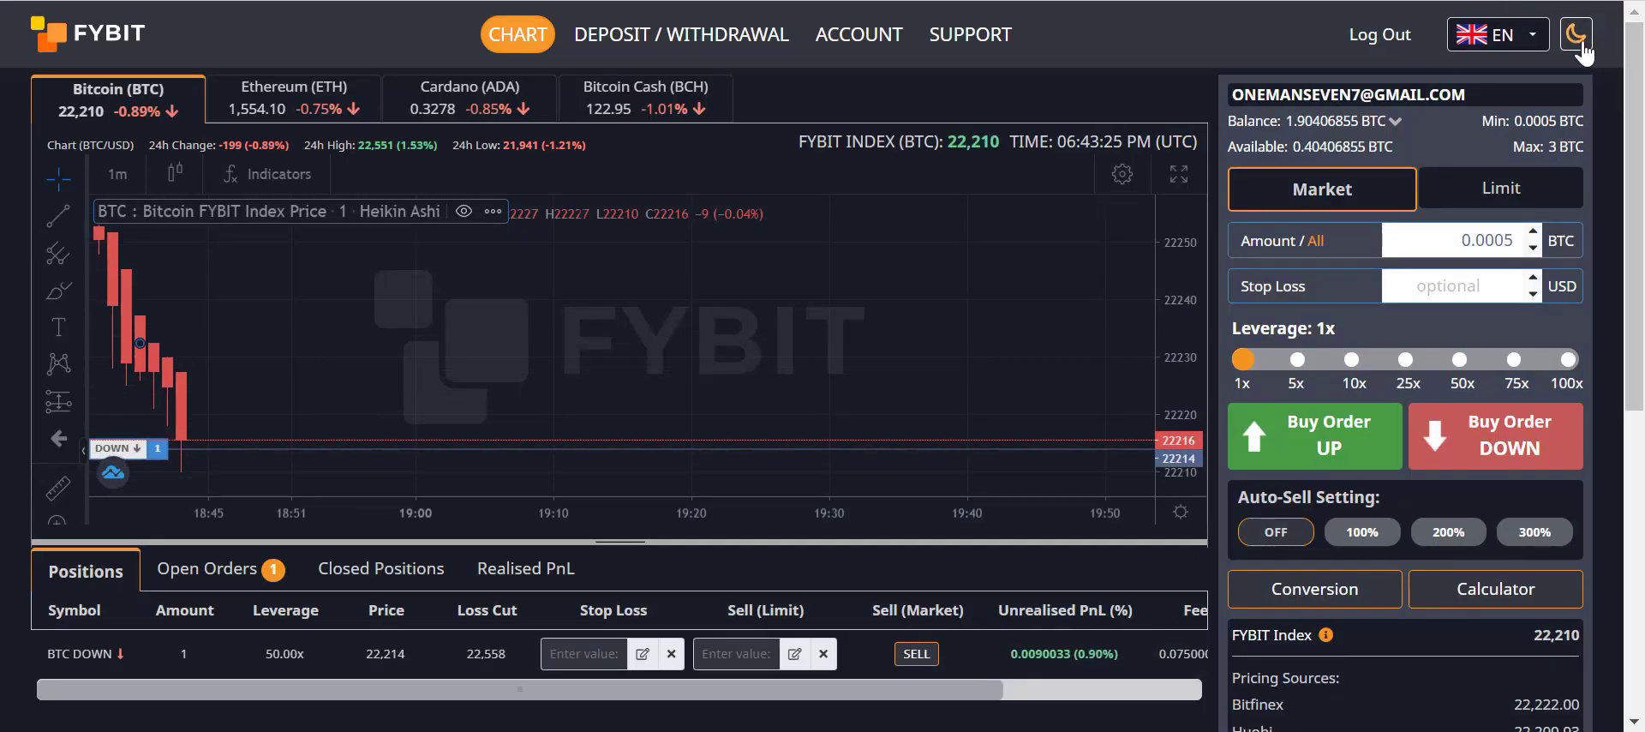
click(1581, 48)
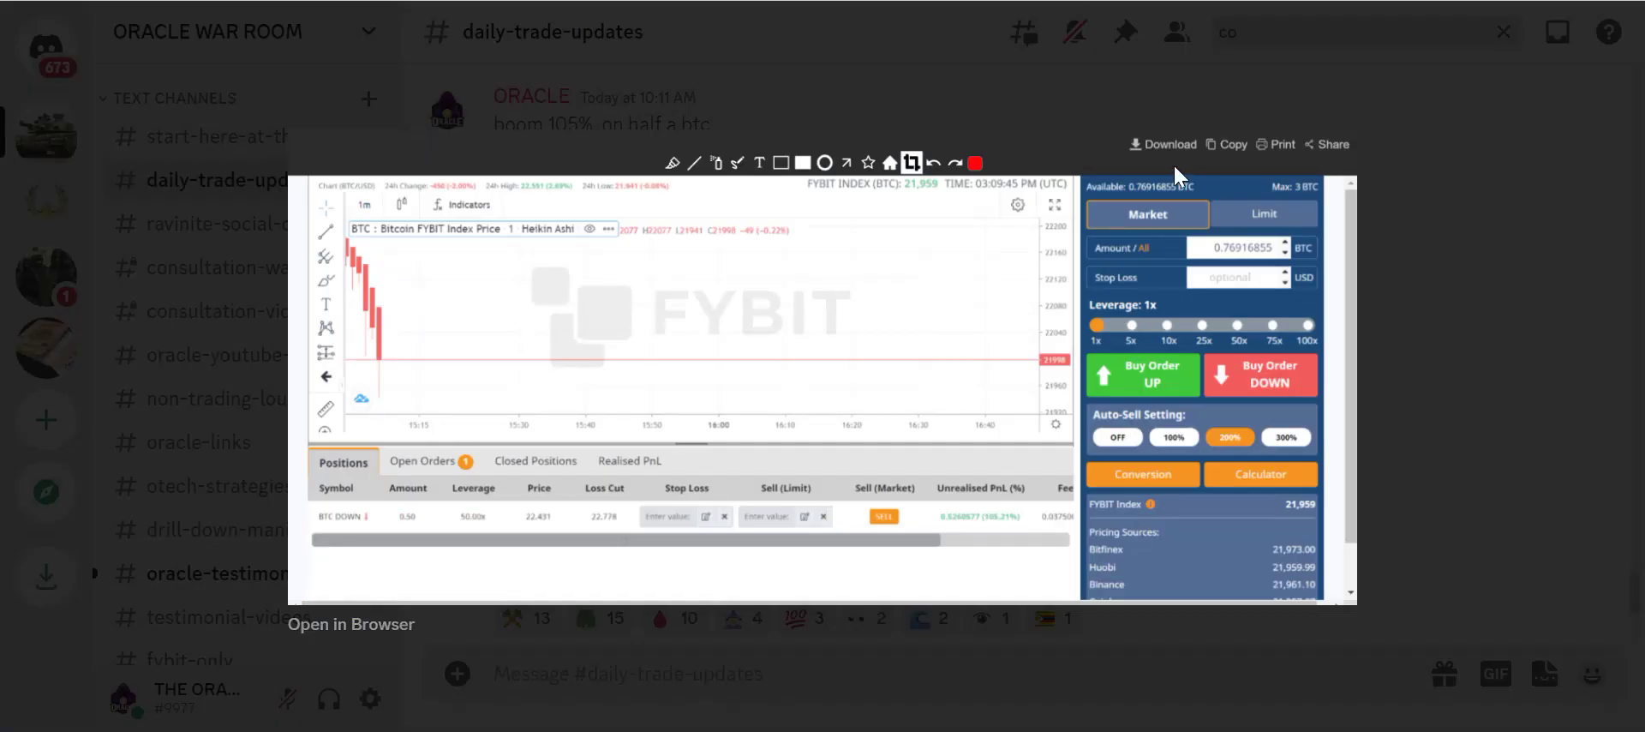
Step: Close the enlarged trade screenshot and scroll #daily-trade-updates up to the 9:35 AM post
click(766, 23)
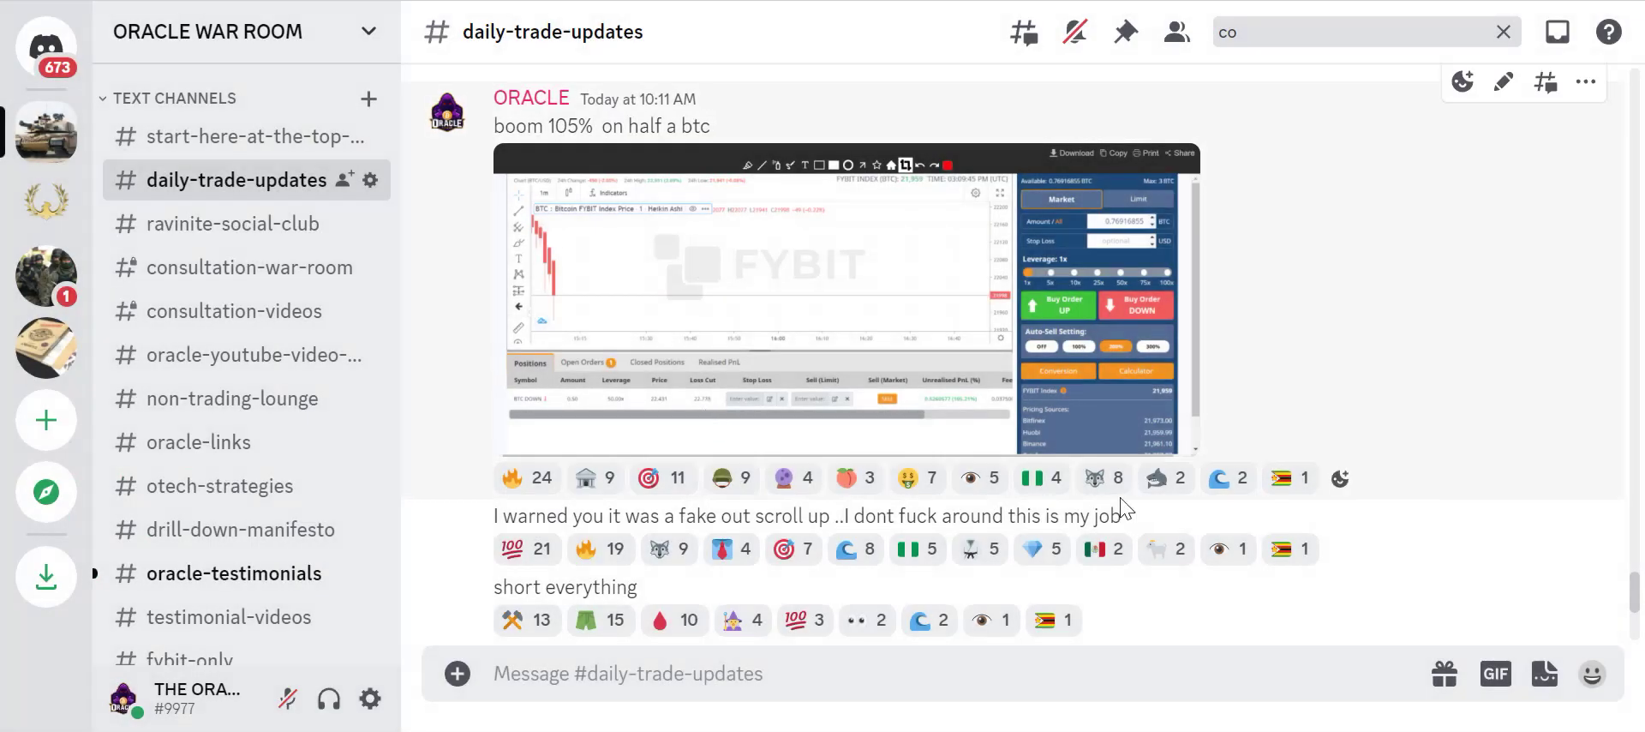
scroll(453, 431, up, 5)
scroll(453, 431, up, 3)
scroll(442, 428, up, 3)
scroll(440, 429, up, 3)
scroll(440, 428, up, 3)
mouse_move(804, 527)
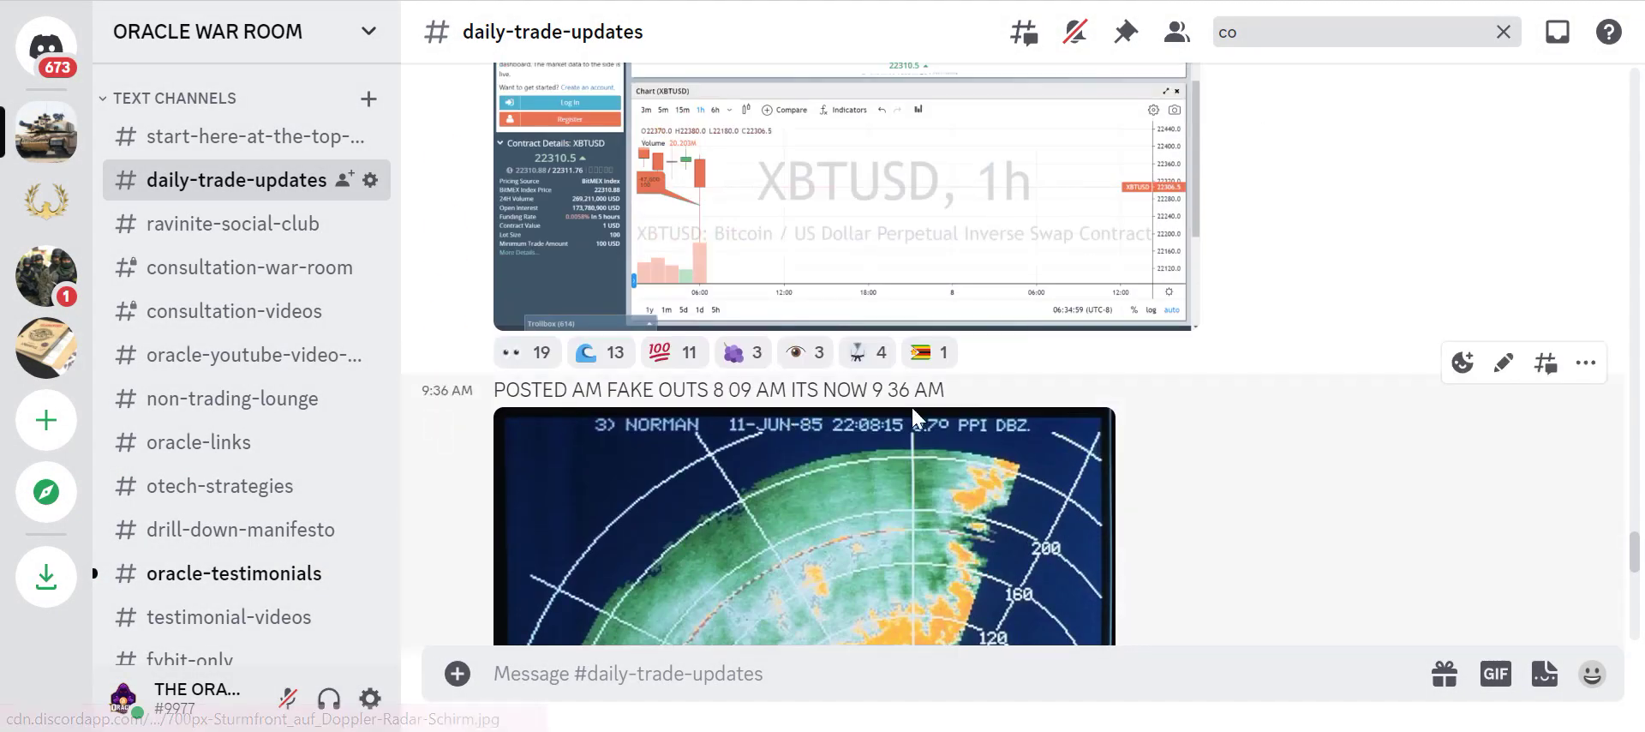
scroll(463, 423, up, 2)
scroll(465, 427, up, 4)
scroll(445, 416, up, 2)
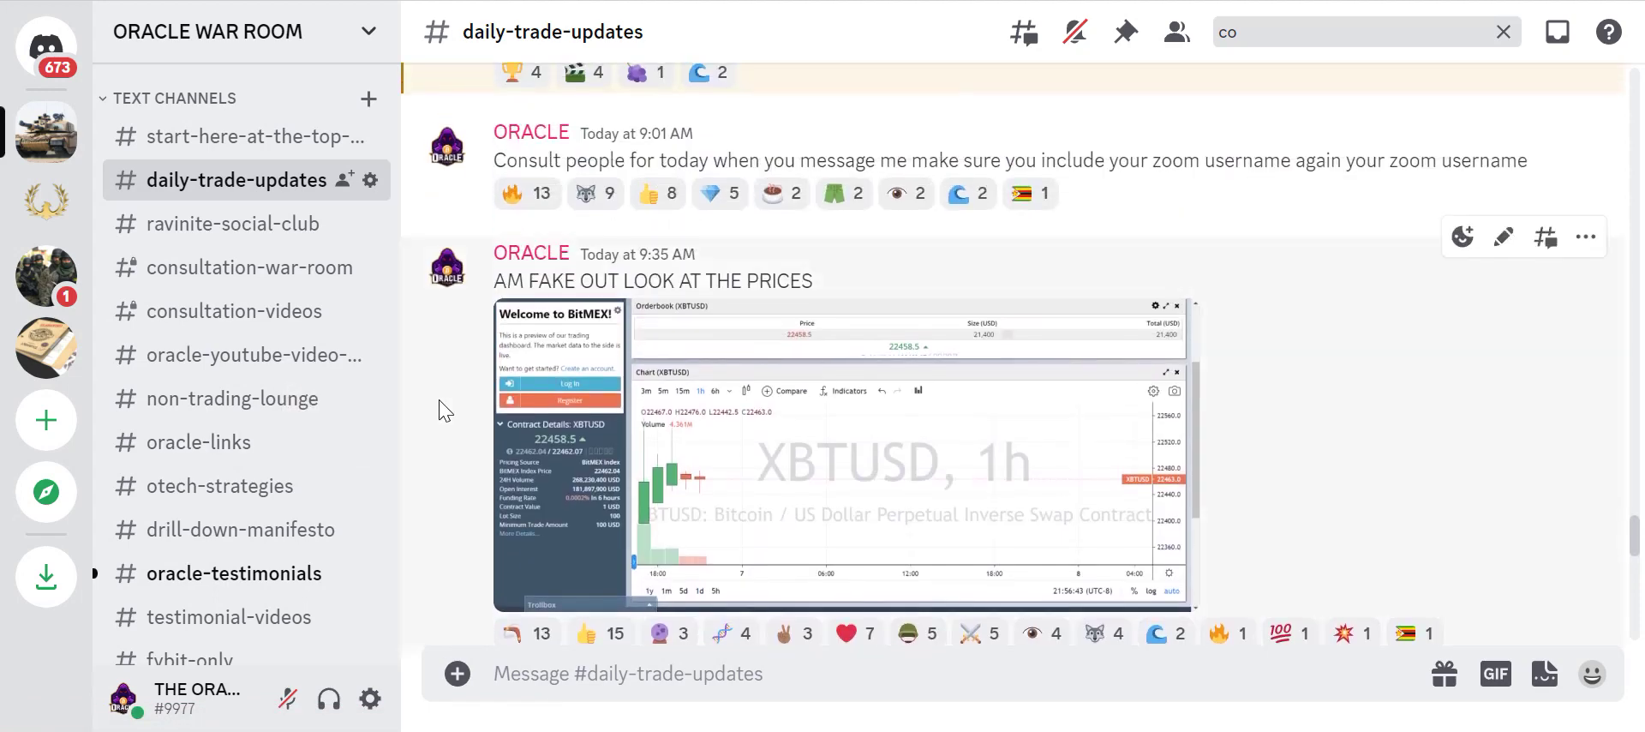
Step: Select the 'AM FAKE OUT LOOK AT THE PRICES' text, then enlarge and close its XBTUSD chart
triple_click(518, 285)
click(805, 495)
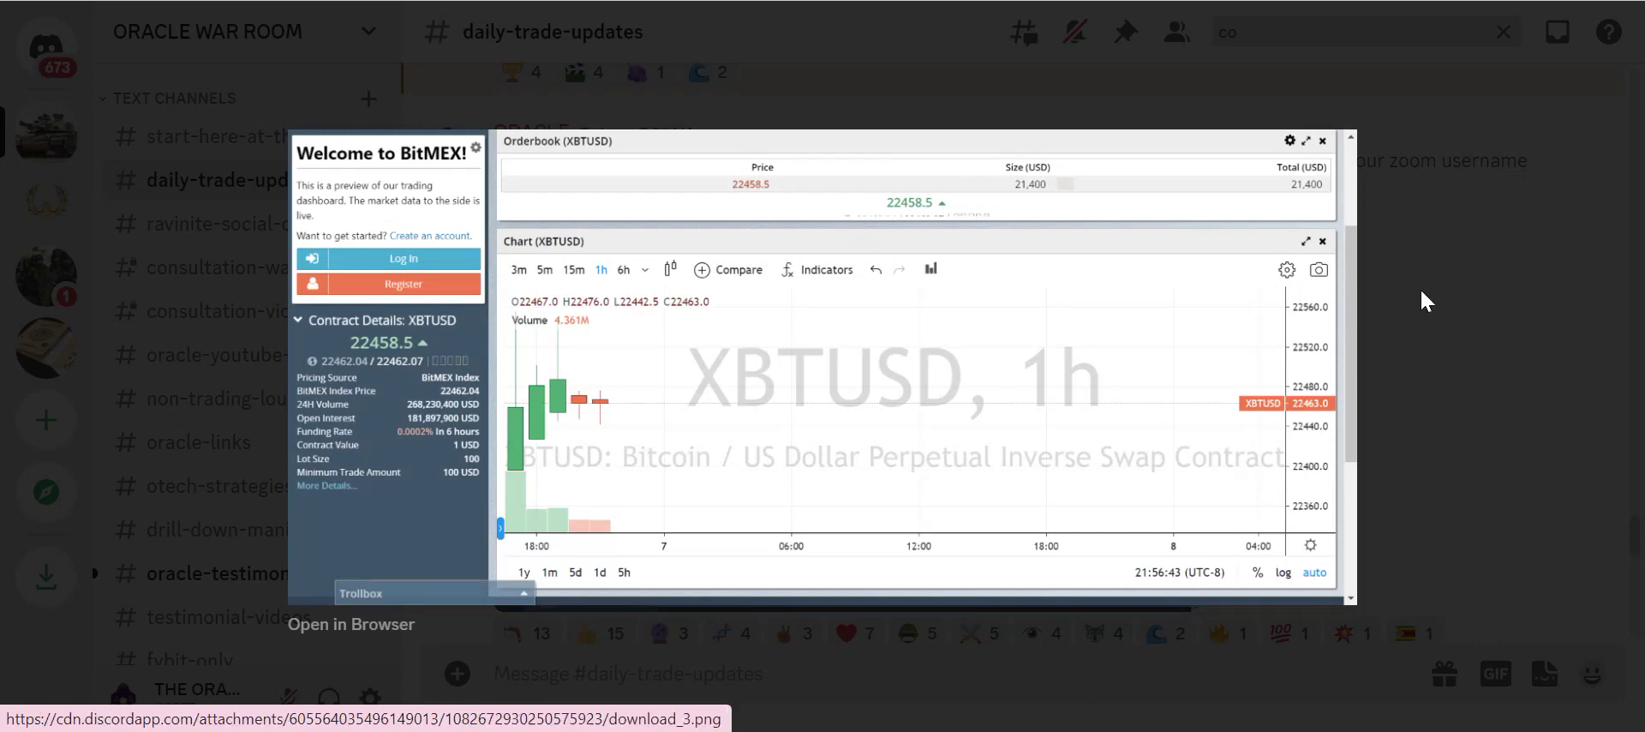
click(1422, 293)
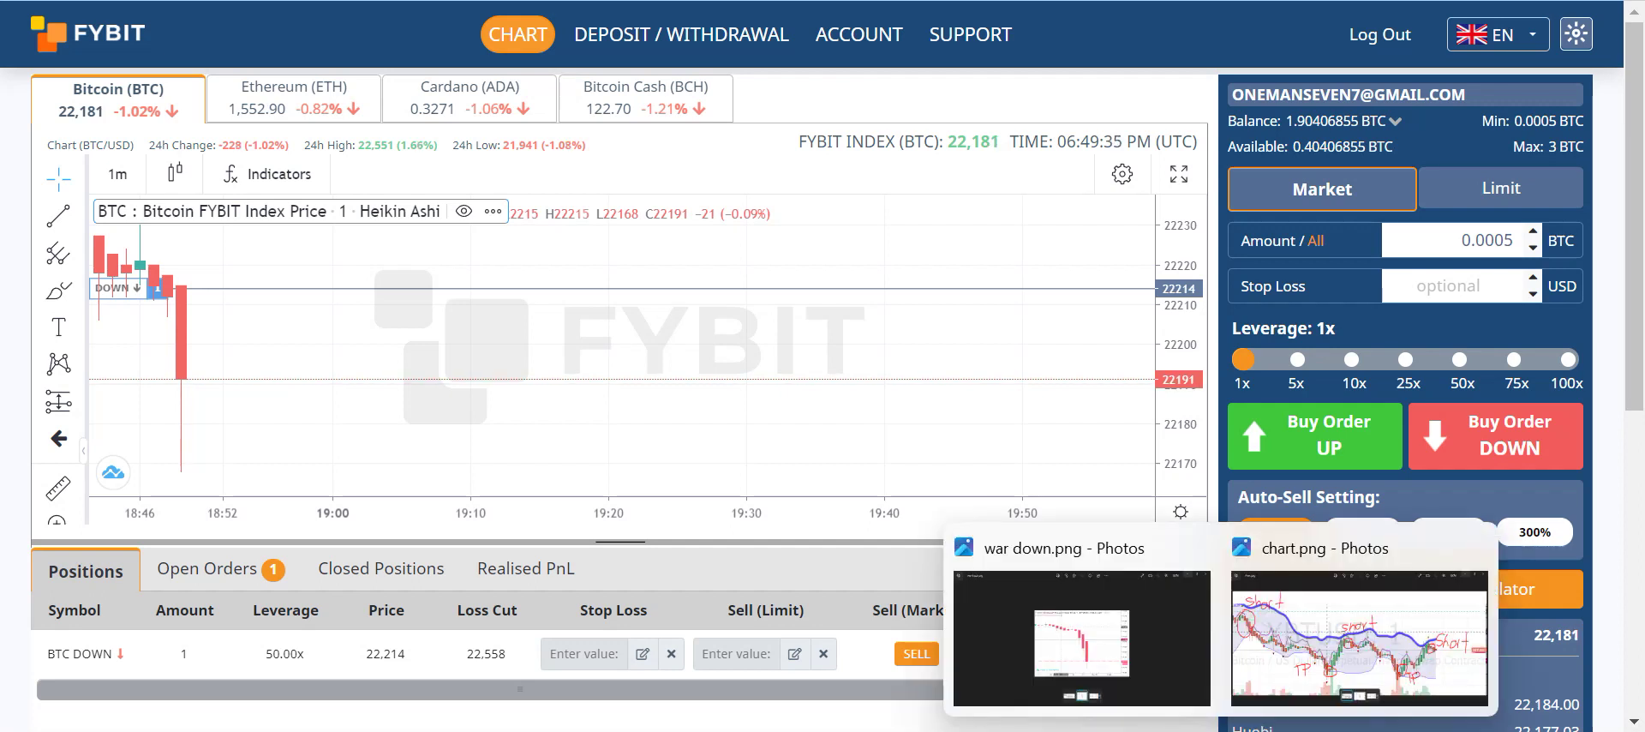
Step: Scroll the positions table right to show the BTC DOWN Unrealised PnL and Fees columns
drag(439, 692, 467, 694)
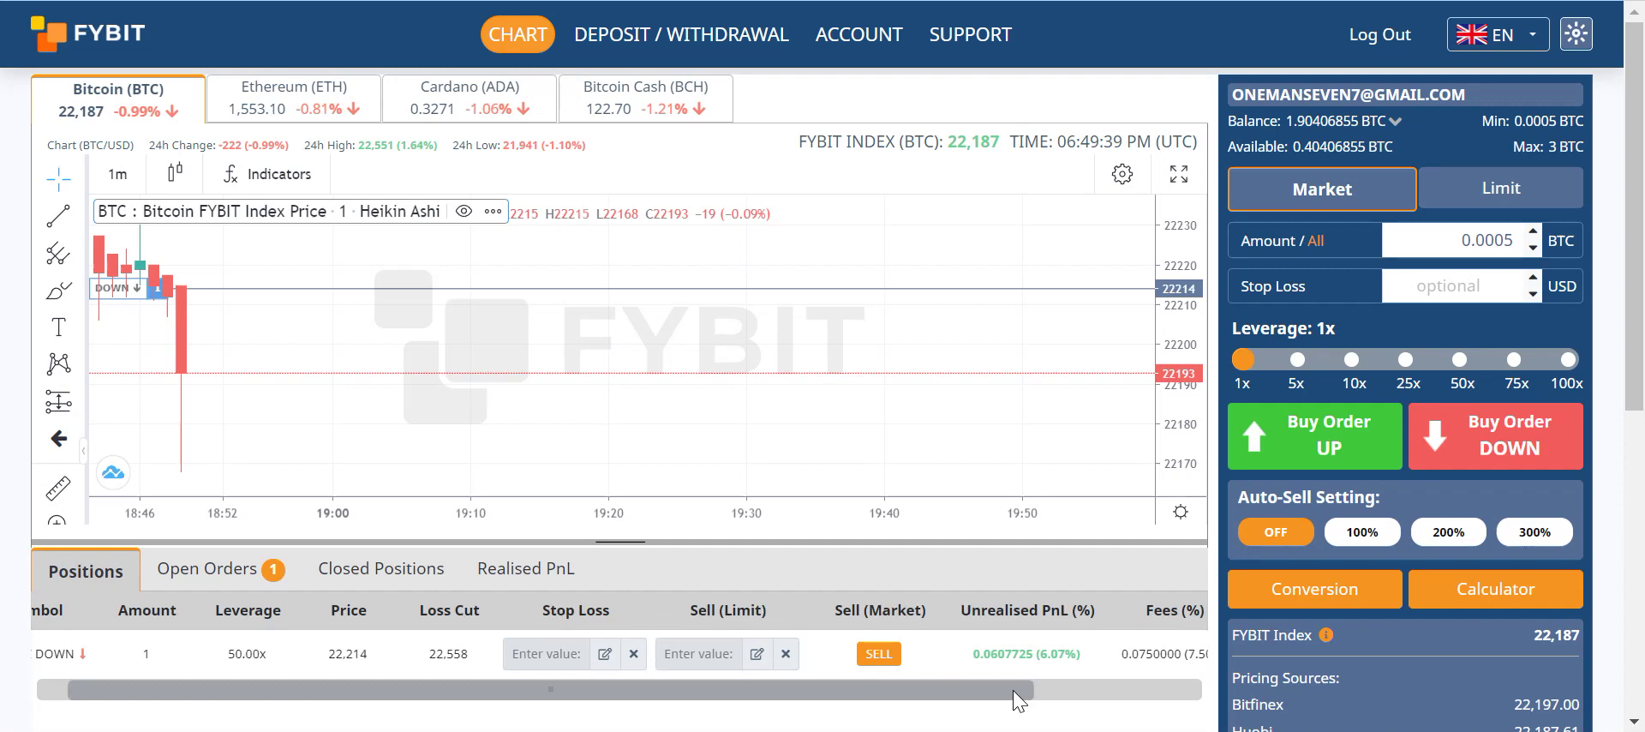
drag(1013, 691, 1049, 687)
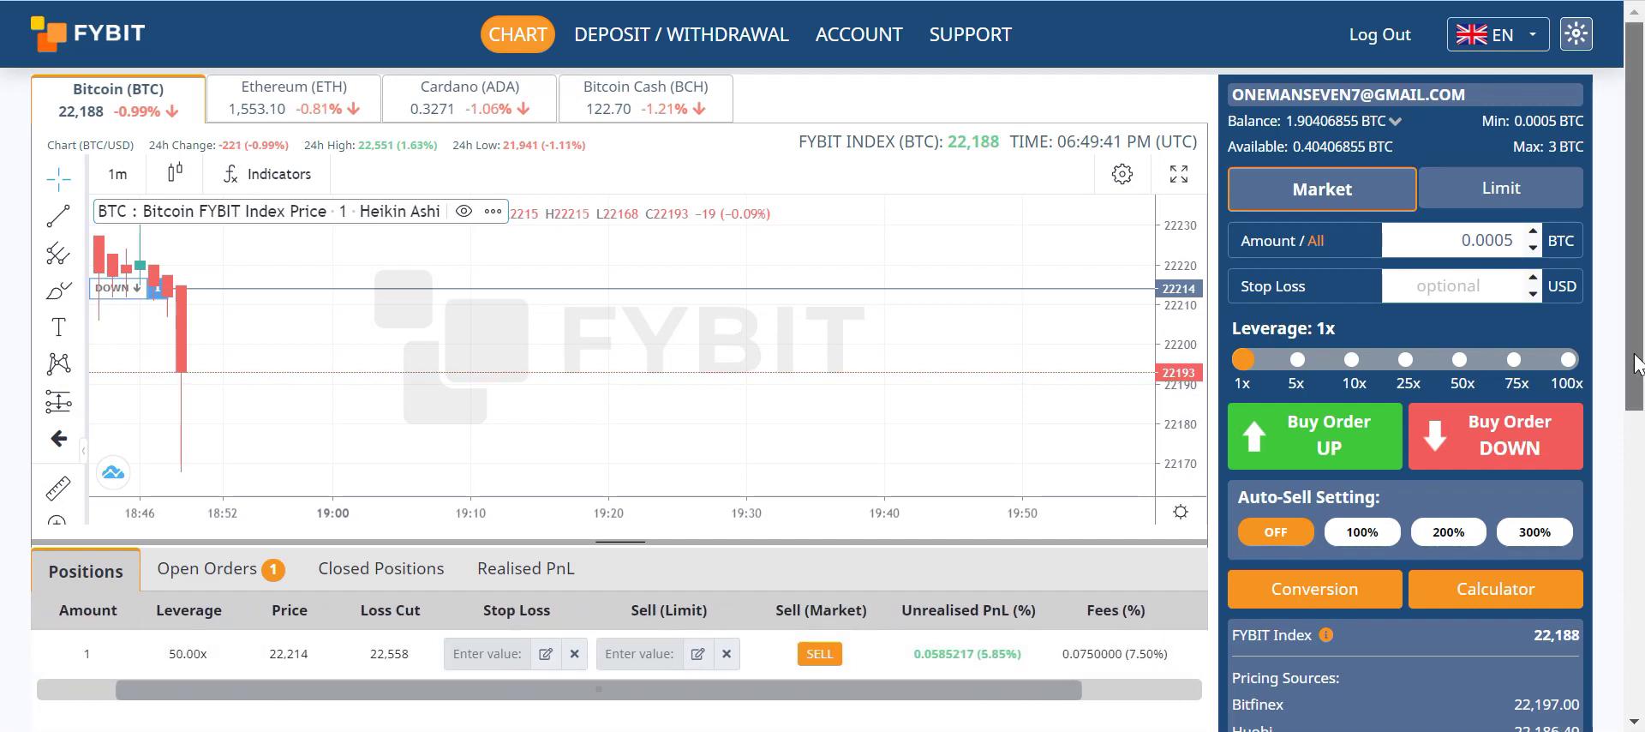
drag(1637, 364, 1638, 382)
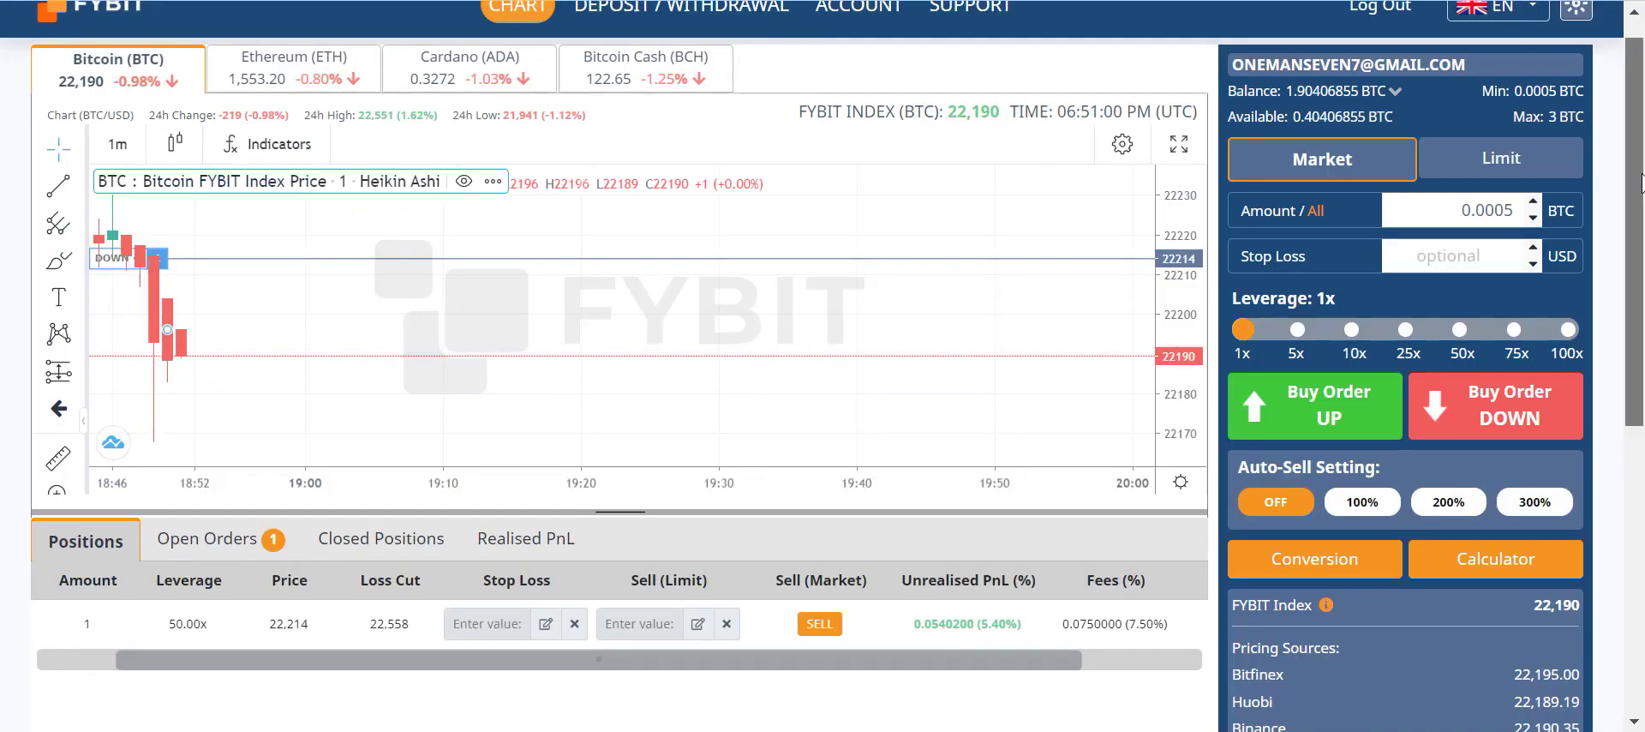
drag(1639, 183, 1639, 194)
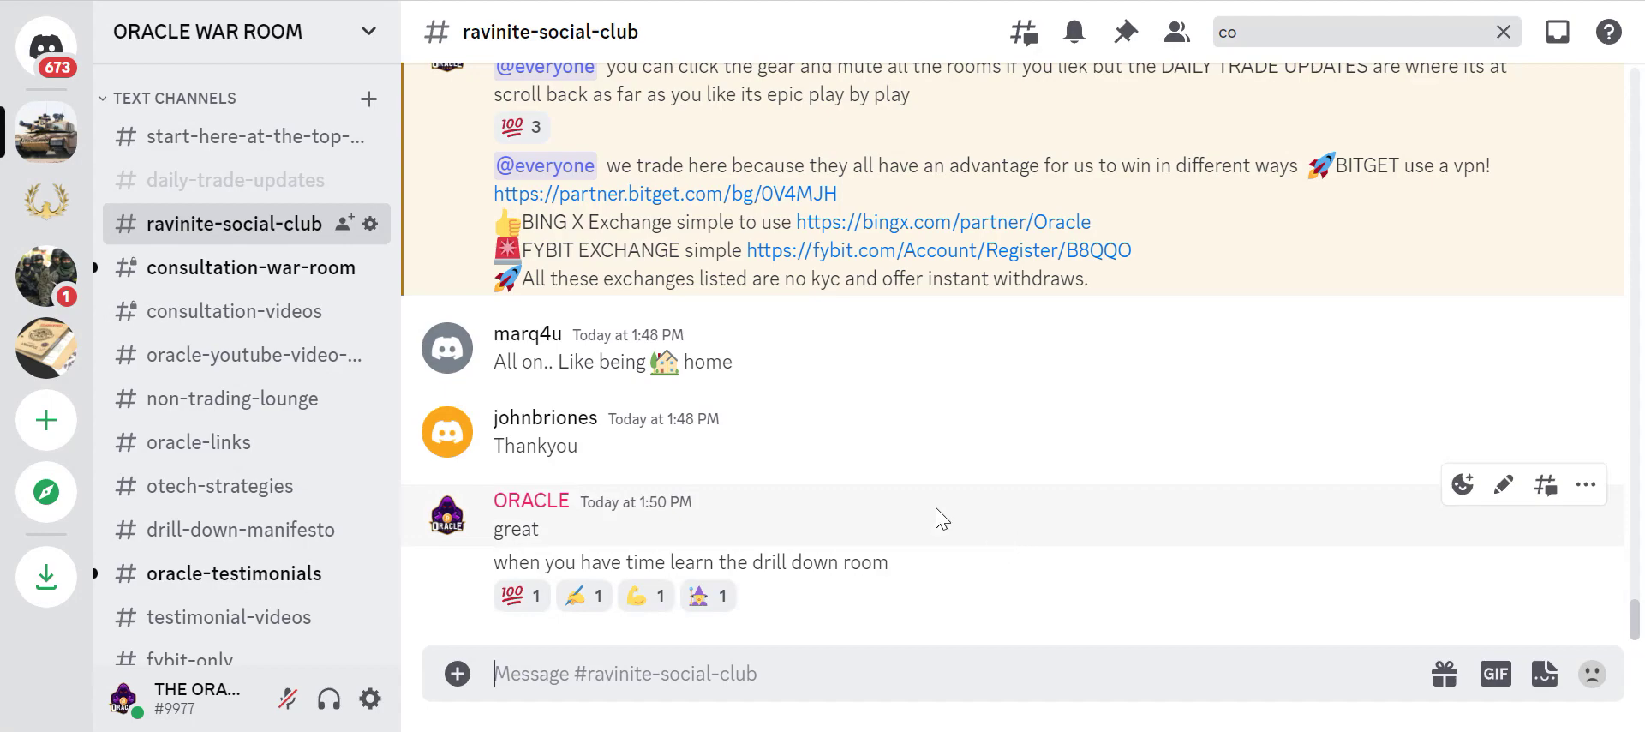
Step: Open the #consultation-war-room channel and scroll up through its messages
scroll(944, 506, up, 10)
scroll(944, 505, up, 5)
scroll(945, 506, up, 3)
click(190, 285)
scroll(1290, 420, up, 6)
scroll(1317, 499, up, 4)
scroll(1285, 493, up, 5)
scroll(1246, 485, up, 5)
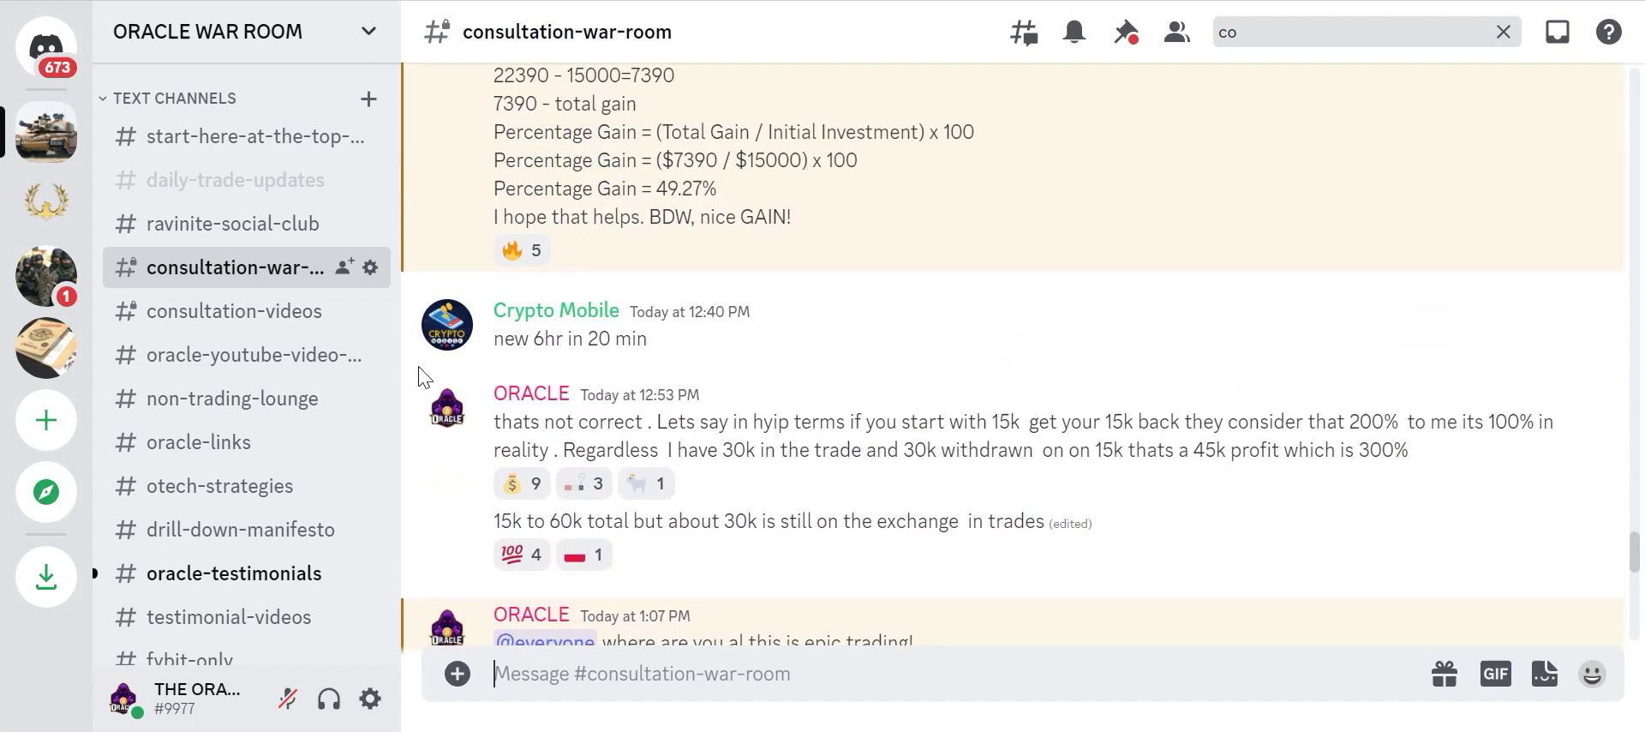
Step: Open #oracle-testimonials and scroll down to the March 7 profit screenshots
click(165, 593)
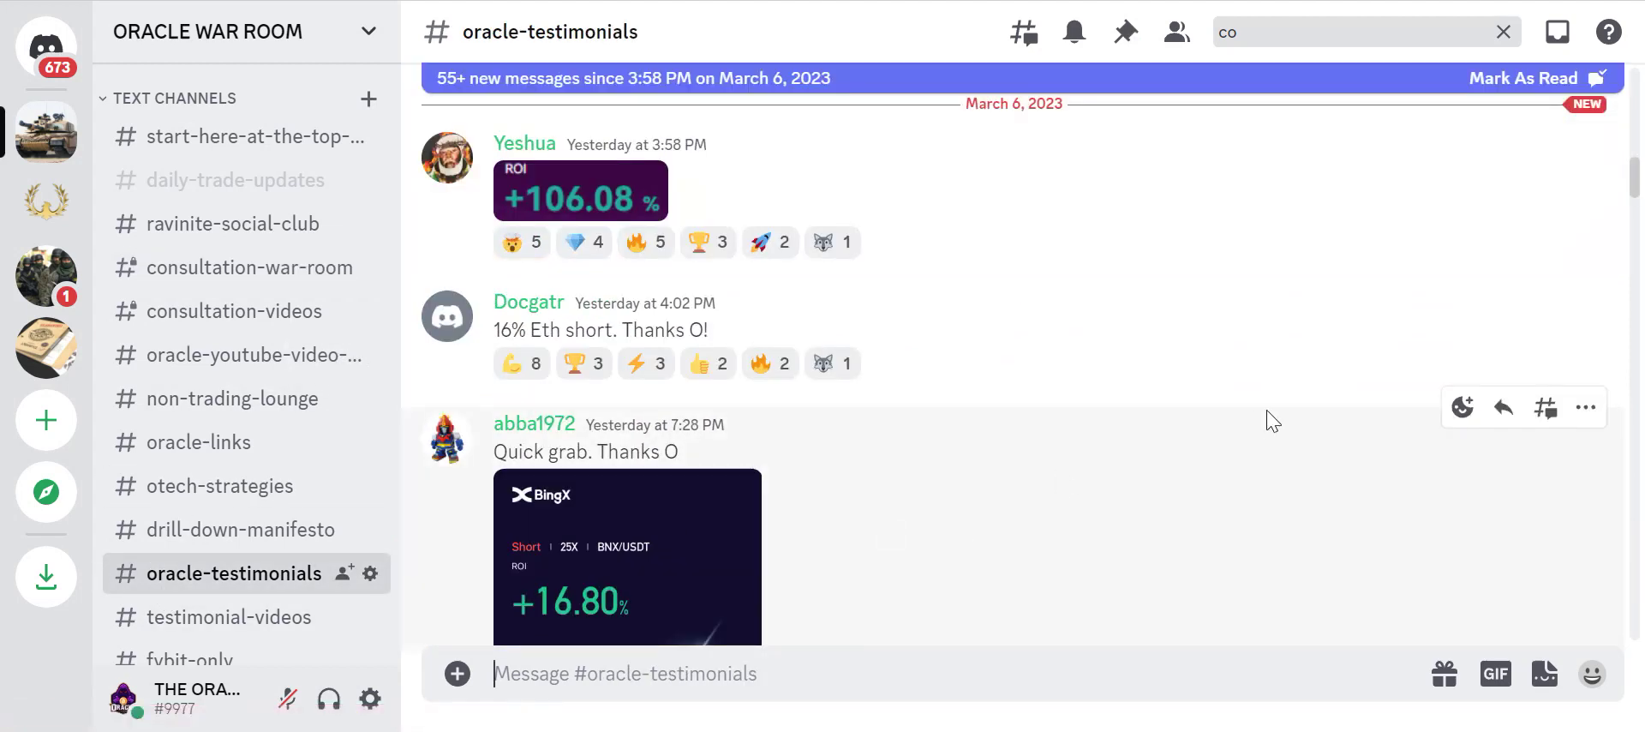
scroll(1274, 420, down, 2)
scroll(1267, 415, down, 3)
scroll(1268, 431, down, 2)
scroll(1264, 459, down, 3)
scroll(1265, 459, down, 2)
scroll(1265, 459, down, 2)
scroll(1266, 459, down, 3)
scroll(1266, 459, down, 1)
scroll(1266, 459, down, 3)
scroll(1266, 459, down, 1)
scroll(1266, 459, down, 3)
scroll(1265, 460, down, 3)
scroll(1265, 459, down, 3)
scroll(1265, 460, down, 3)
scroll(1265, 459, down, 3)
scroll(1266, 459, down, 2)
scroll(1265, 459, down, 1)
scroll(1266, 459, down, 2)
scroll(1266, 459, down, 1)
scroll(1265, 460, down, 3)
scroll(1266, 459, down, 3)
scroll(1266, 459, down, 2)
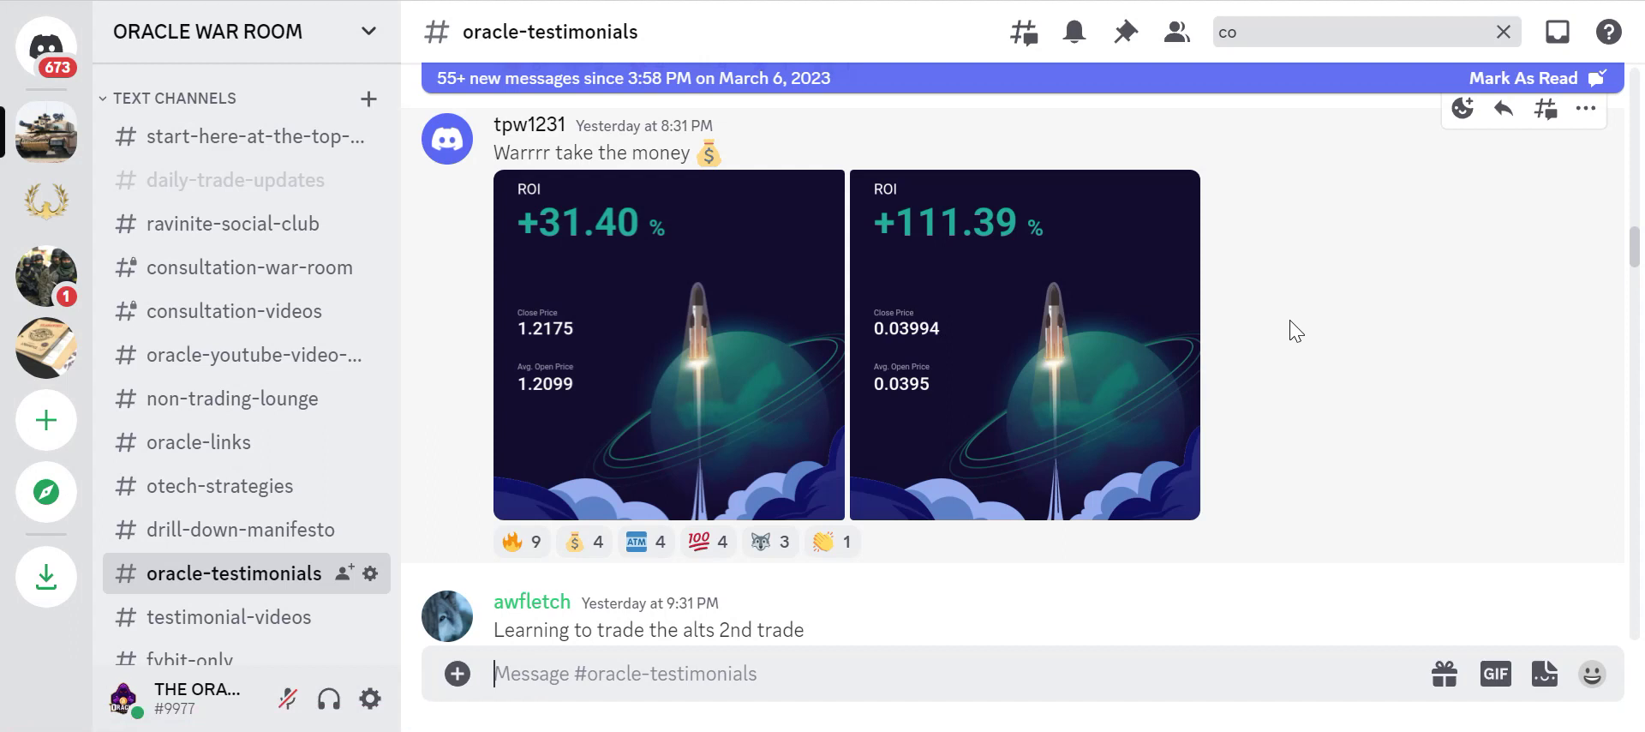
scroll(1295, 335, down, 3)
scroll(1295, 334, down, 2)
scroll(1295, 334, down, 4)
scroll(1298, 334, down, 3)
scroll(1298, 334, down, 2)
scroll(1294, 318, down, 3)
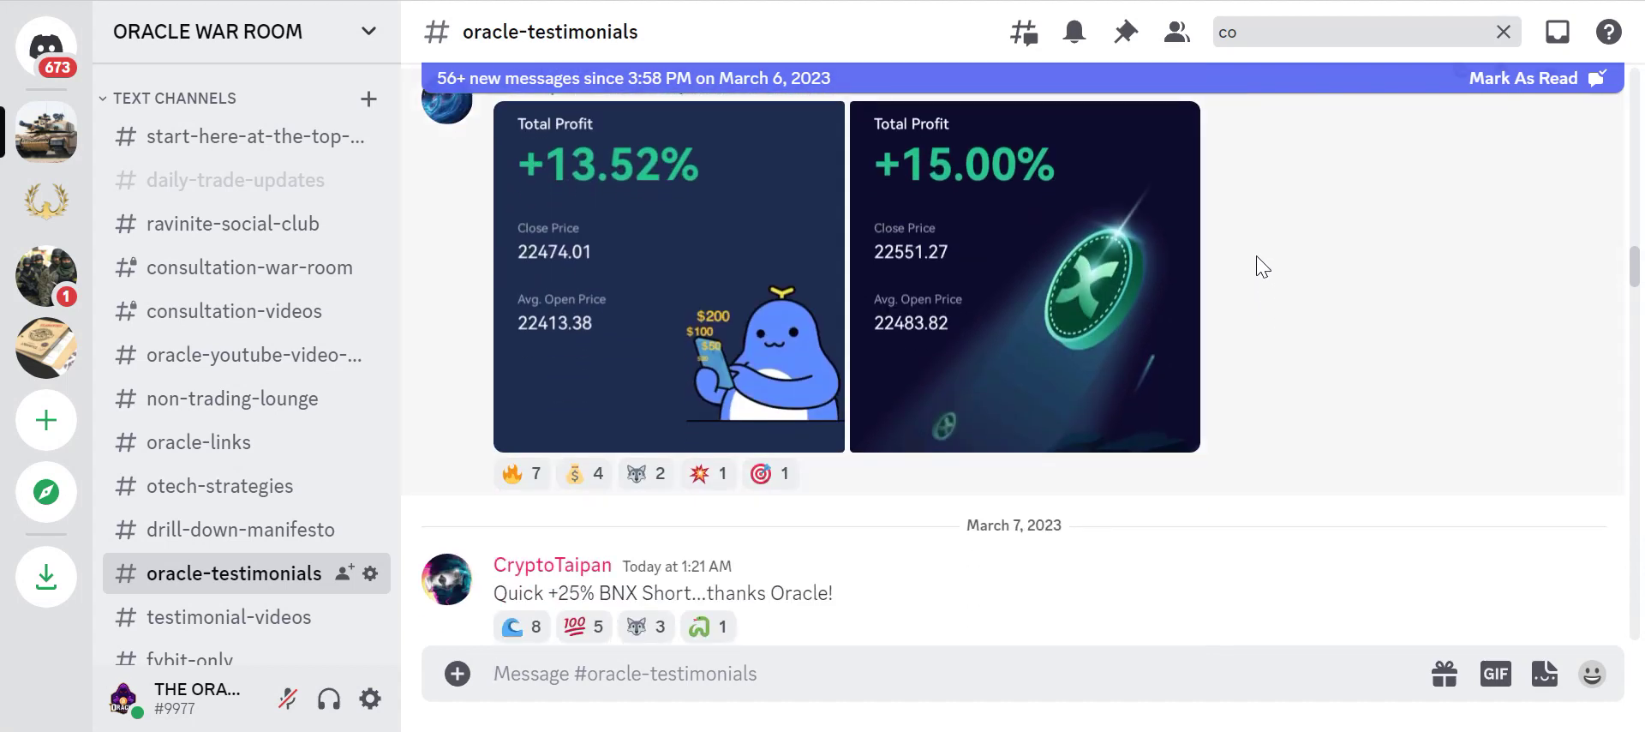
scroll(1256, 255, down, 3)
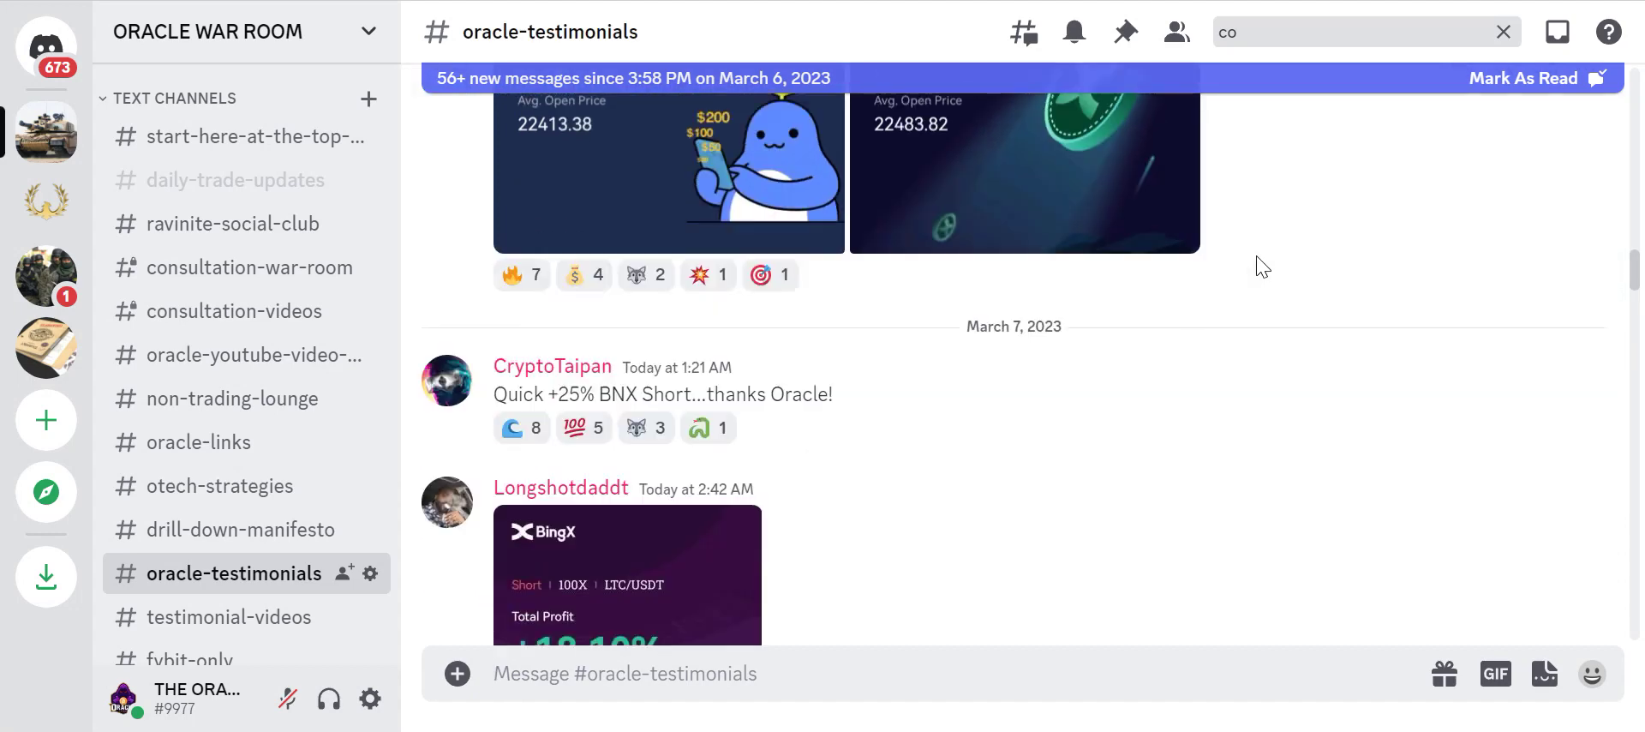
scroll(1263, 255, down, 3)
scroll(1272, 265, down, 3)
scroll(1273, 266, down, 3)
scroll(1272, 265, down, 2)
scroll(1271, 266, down, 3)
scroll(1270, 274, down, 5)
scroll(1270, 291, down, 4)
scroll(1271, 294, down, 3)
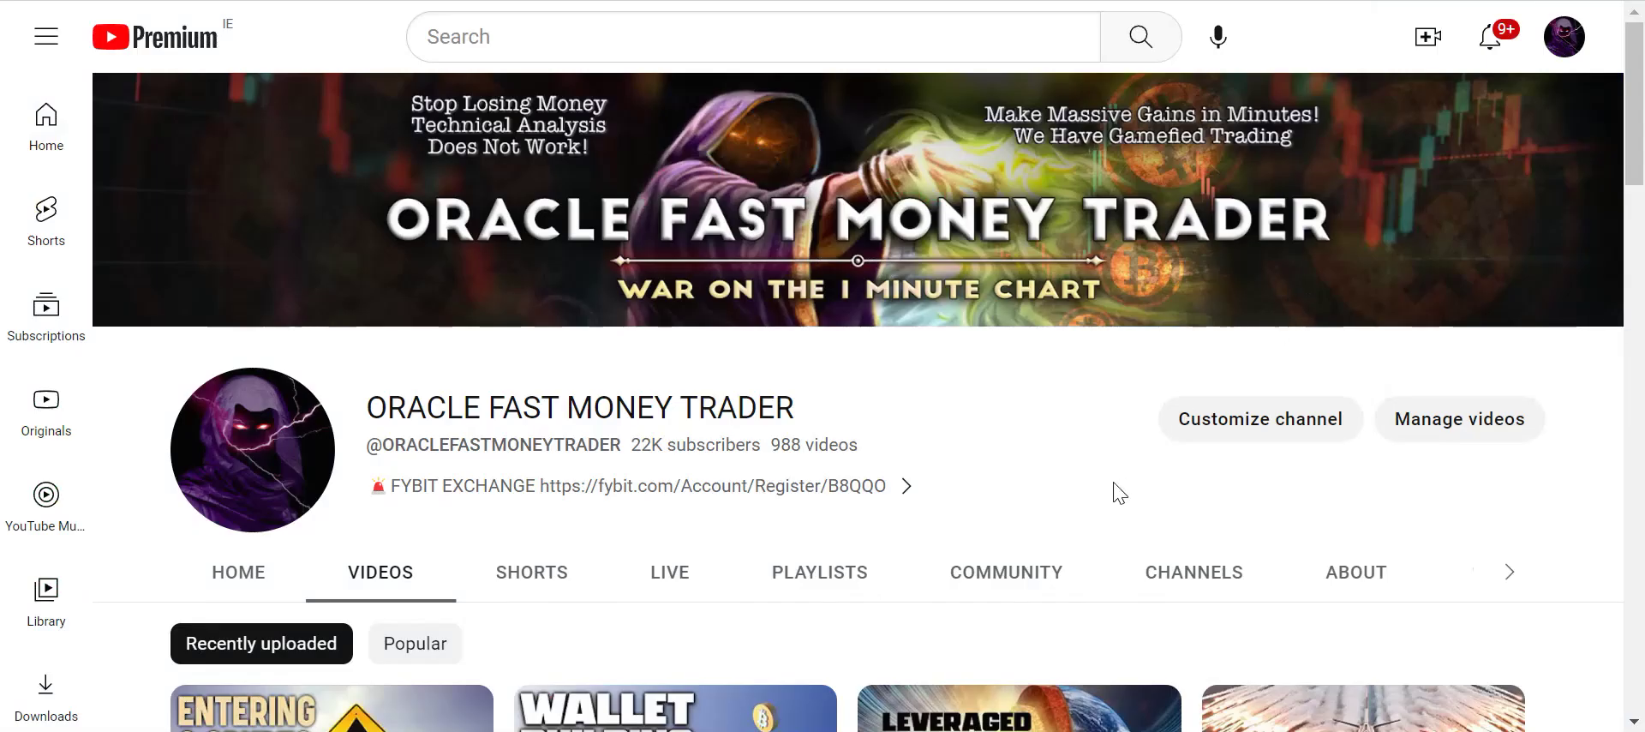
Step: Browse ORACLE FAST MONEY TRADER's playlists, then go back (Alt+Left) to ORACLE CRYPTO TRADER
scroll(1113, 490, down, 1)
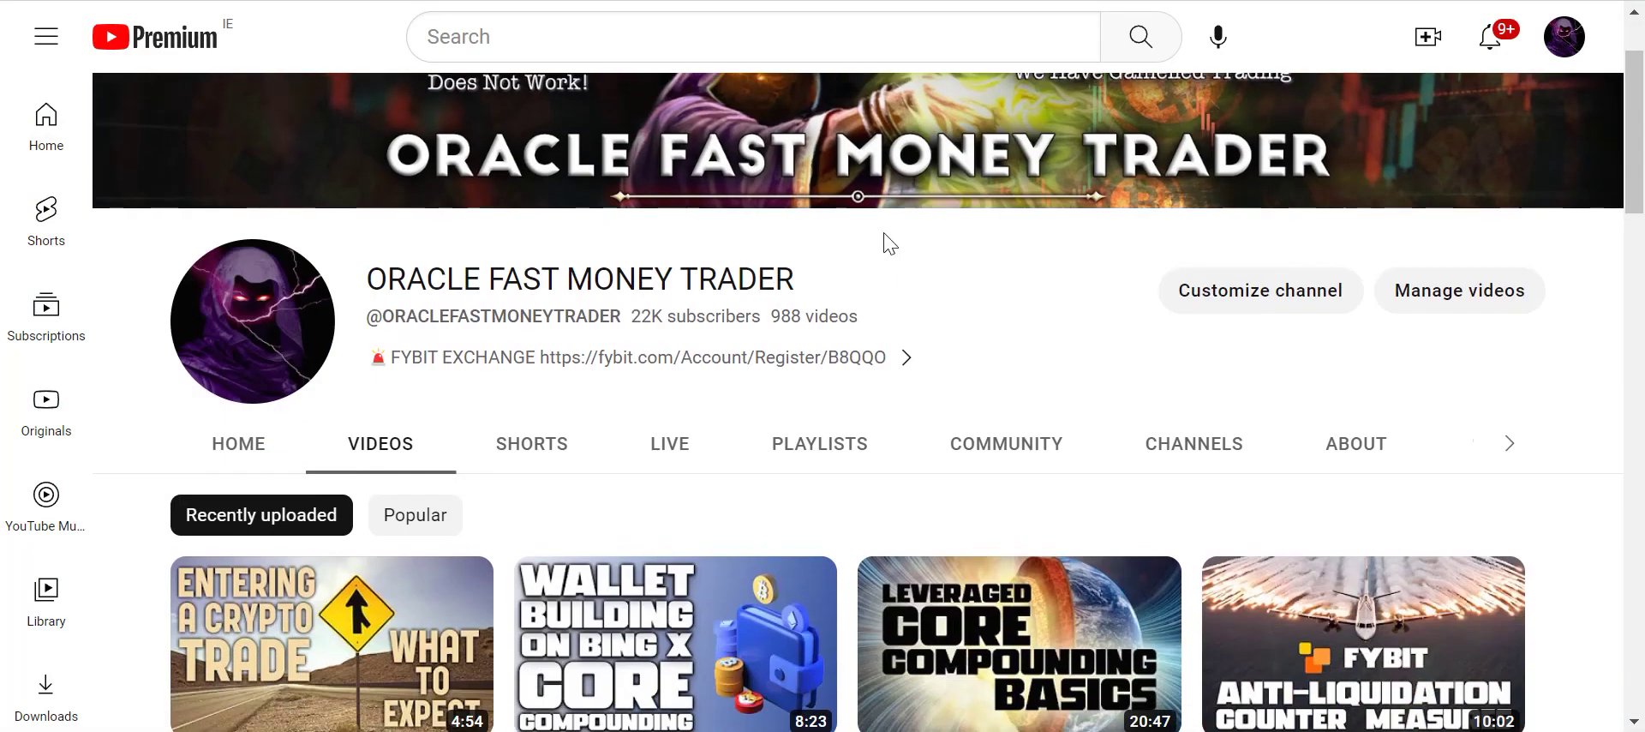
click(837, 457)
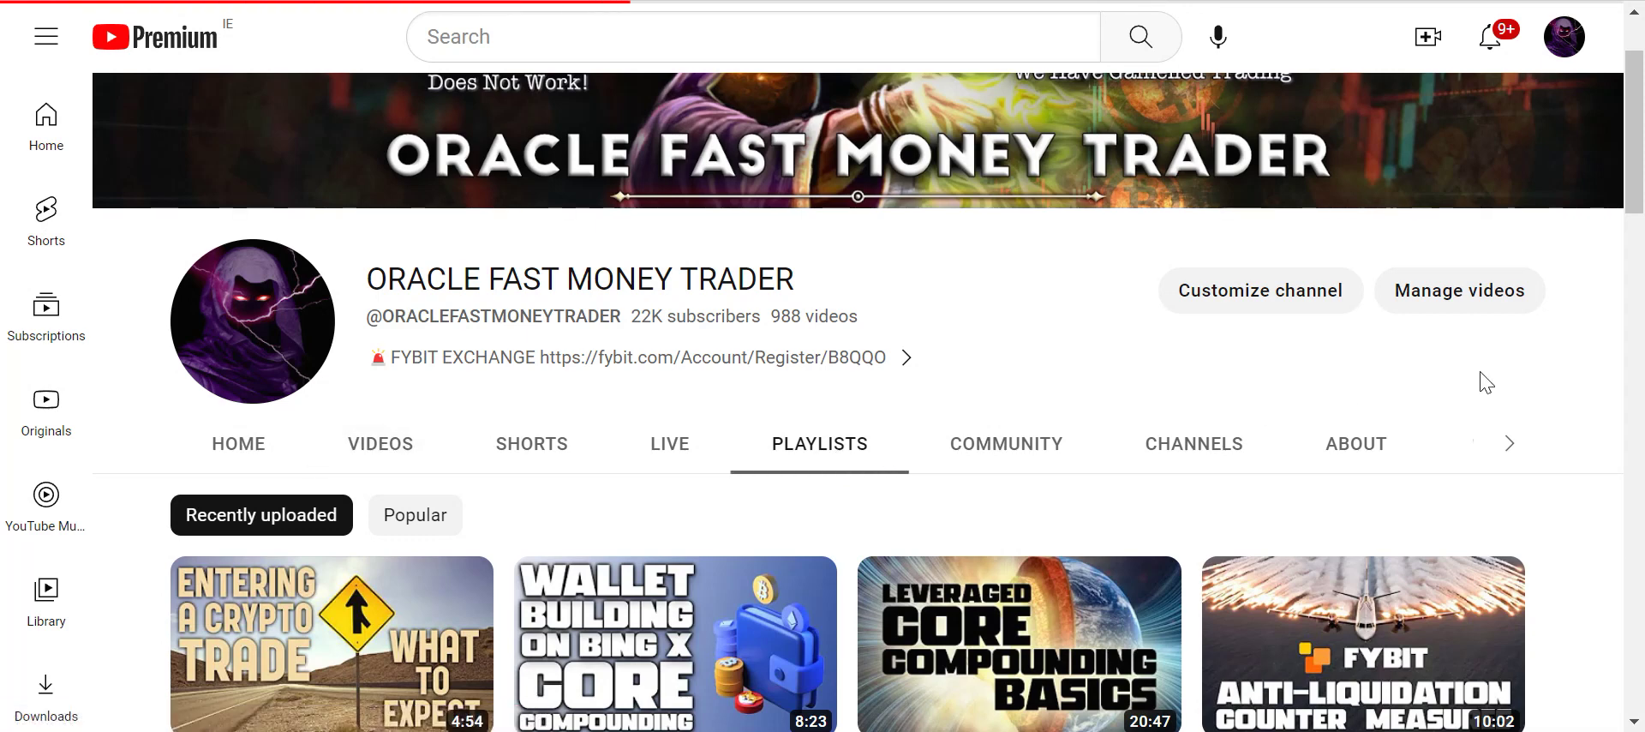
scroll(1615, 334, down, 1)
scroll(1617, 340, down, 3)
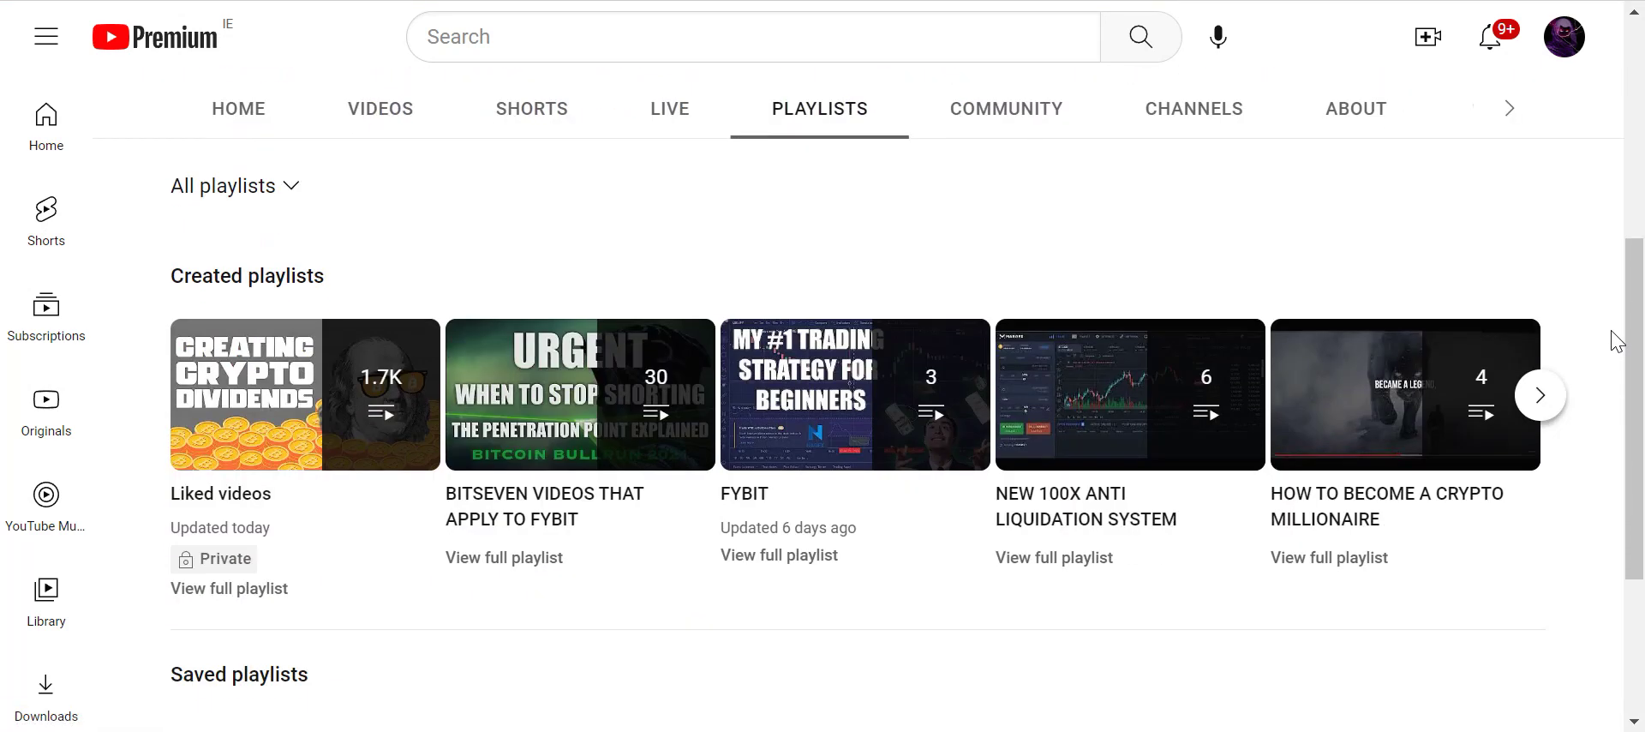
mouse_move(1129, 394)
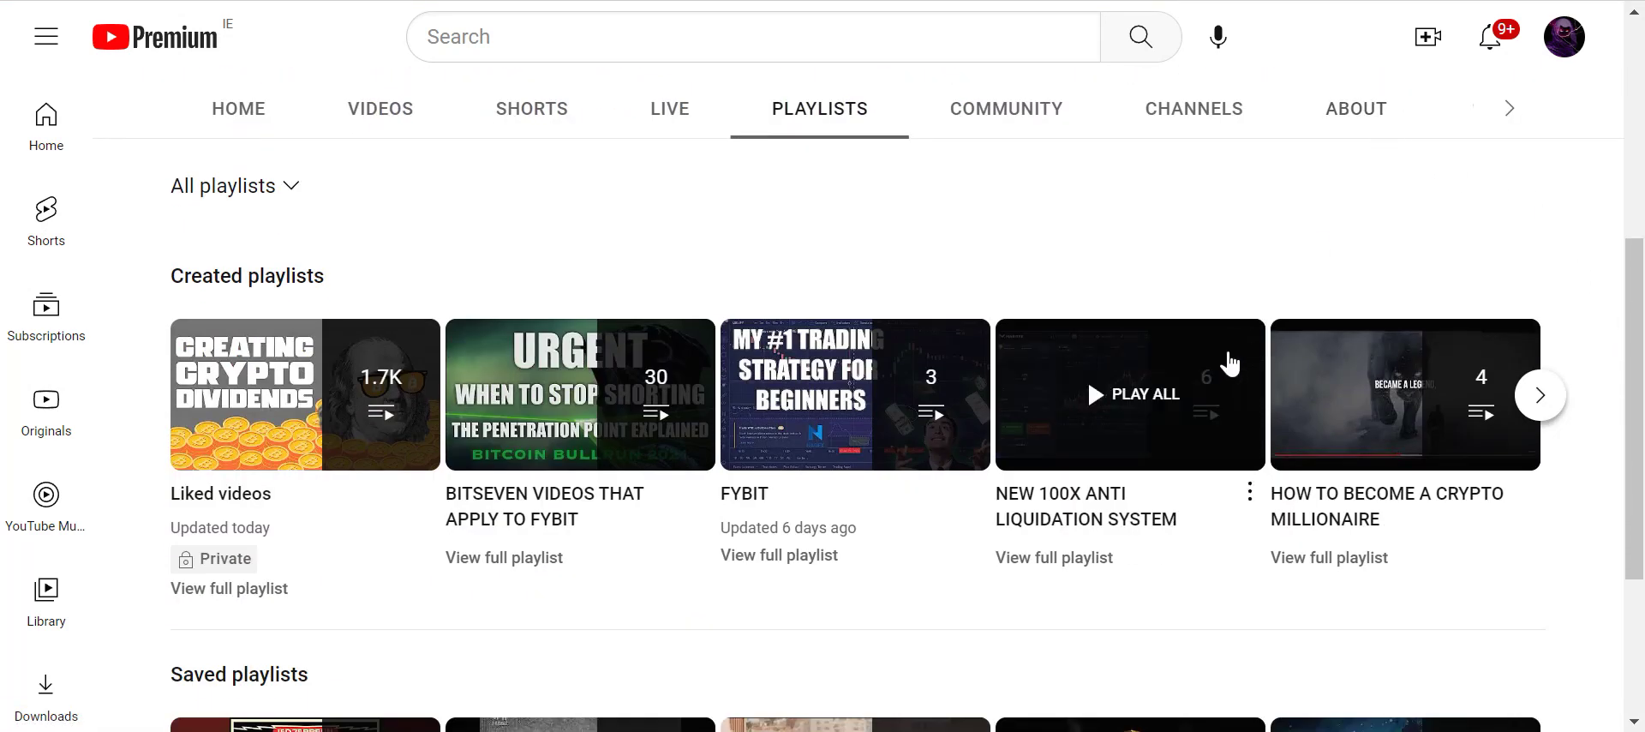
scroll(896, 323, up, 2)
scroll(943, 69, up, 1)
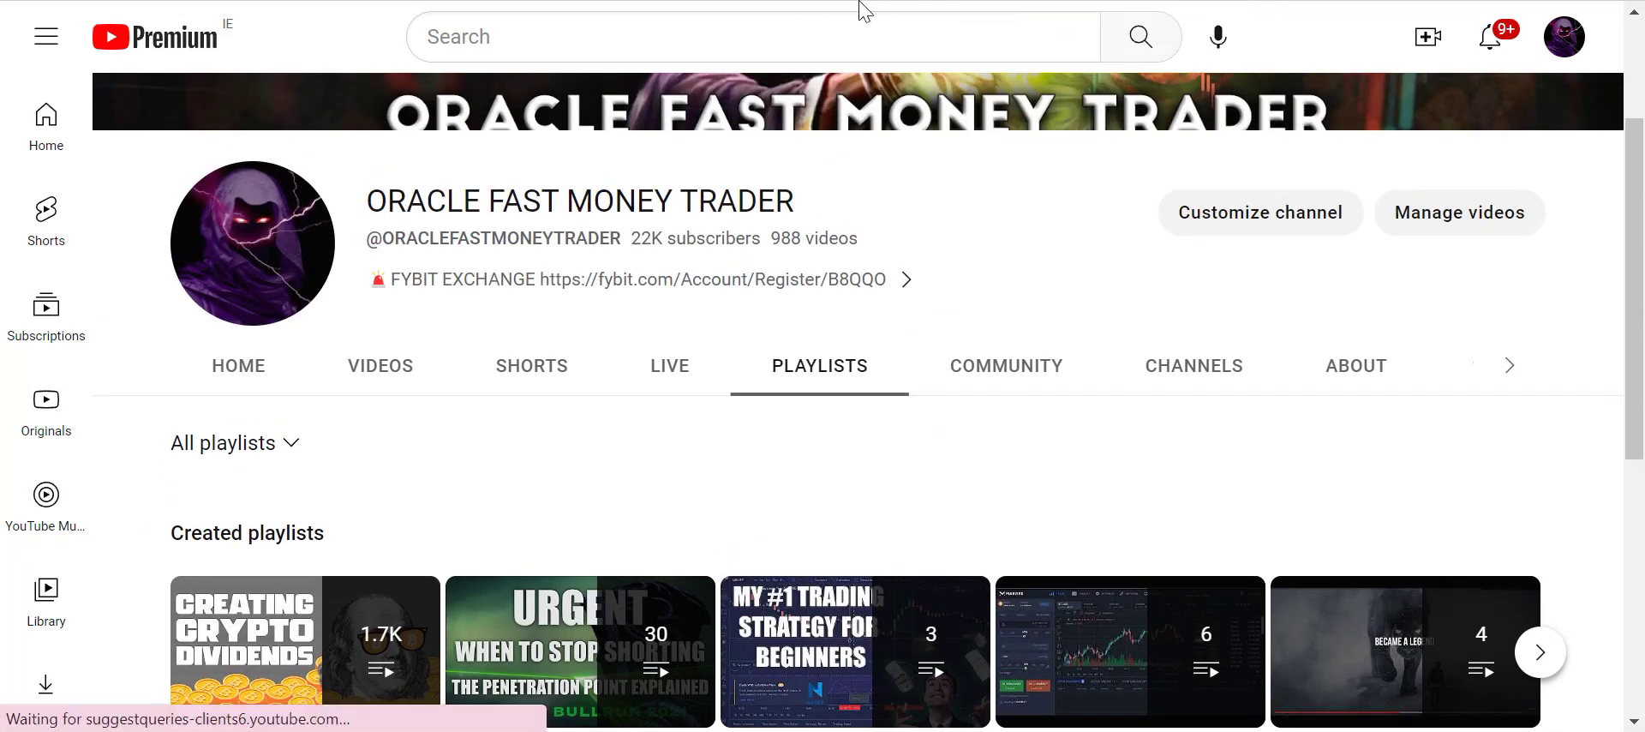
key(alt+Left)
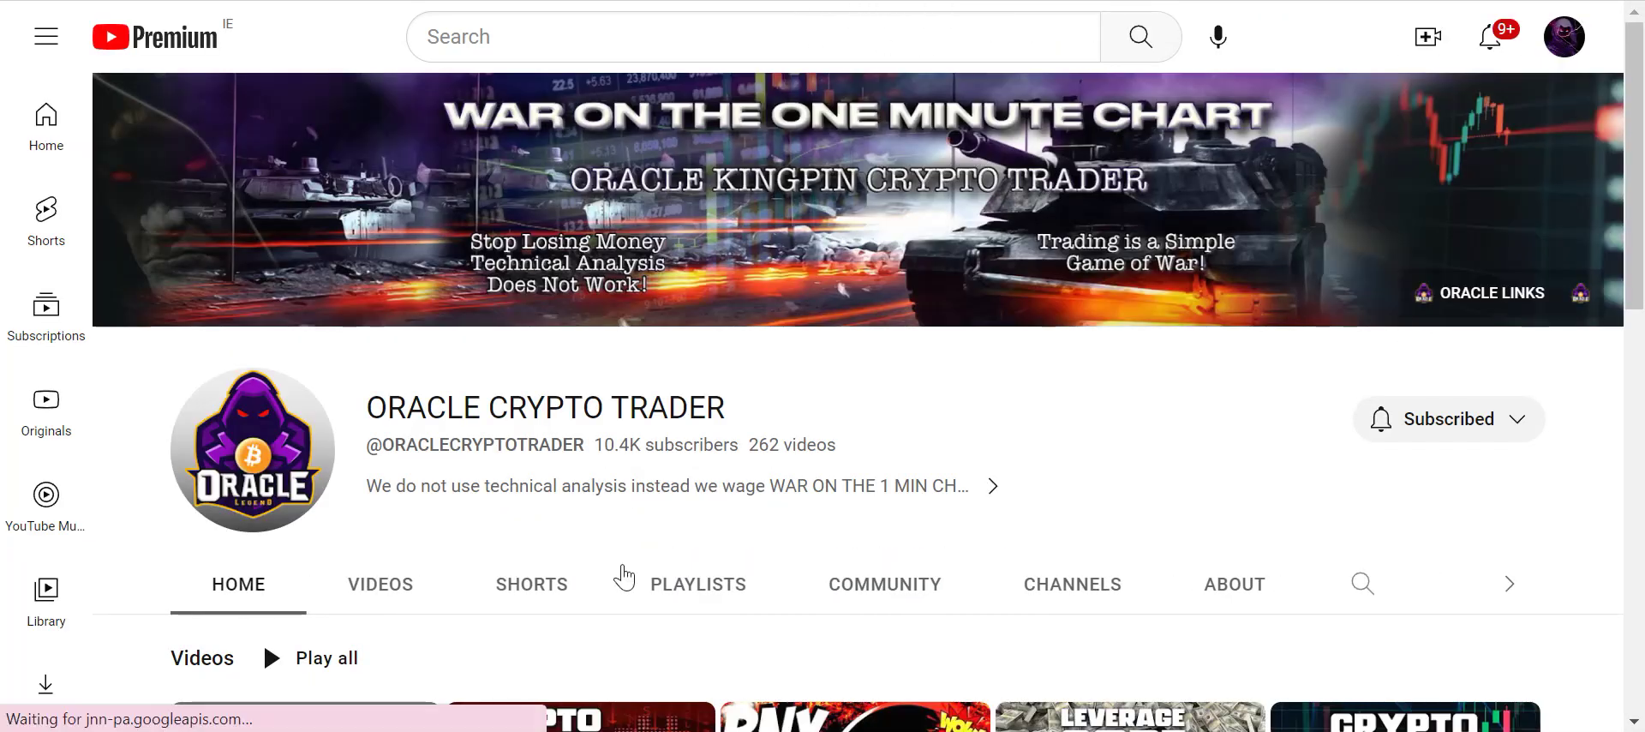
Step: Open ORACLE CRYPTO TRADER's Videos tab and scroll down through the upload grid
click(346, 591)
scroll(857, 386, down, 3)
scroll(1641, 219, down, 2)
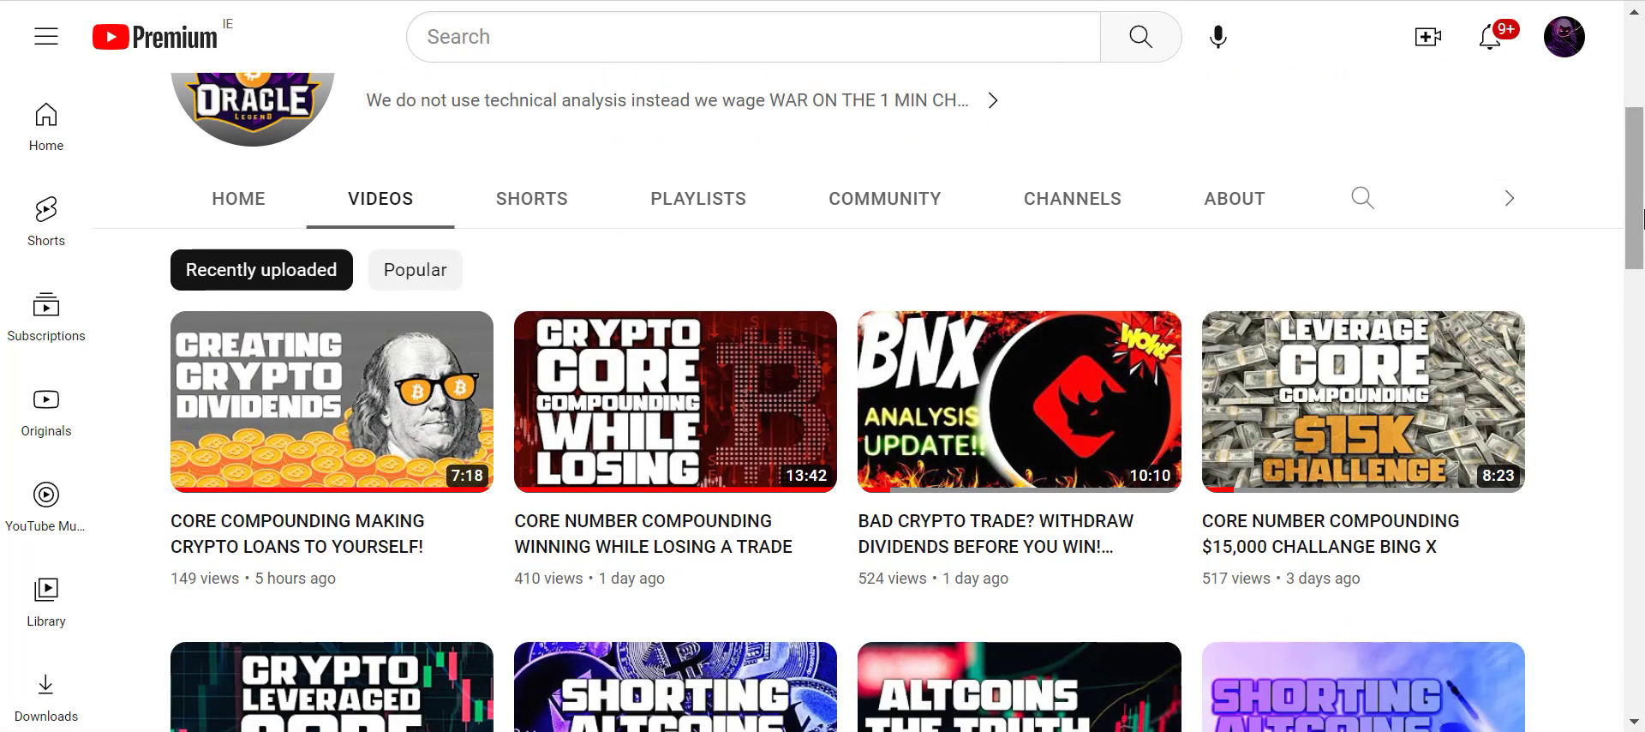
scroll(1642, 218, down, 2)
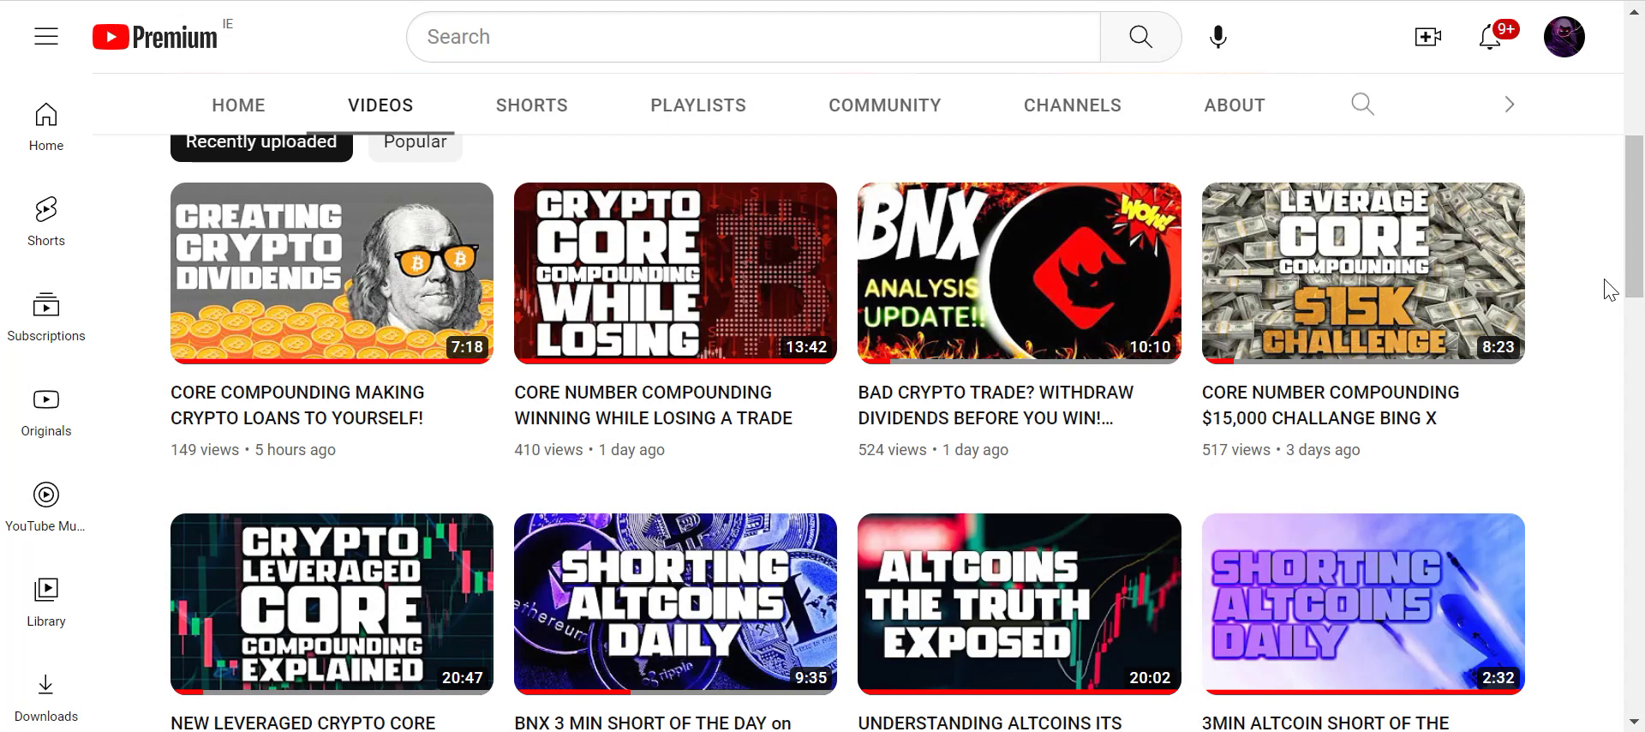
scroll(1595, 296, down, 3)
scroll(1572, 361, down, 2)
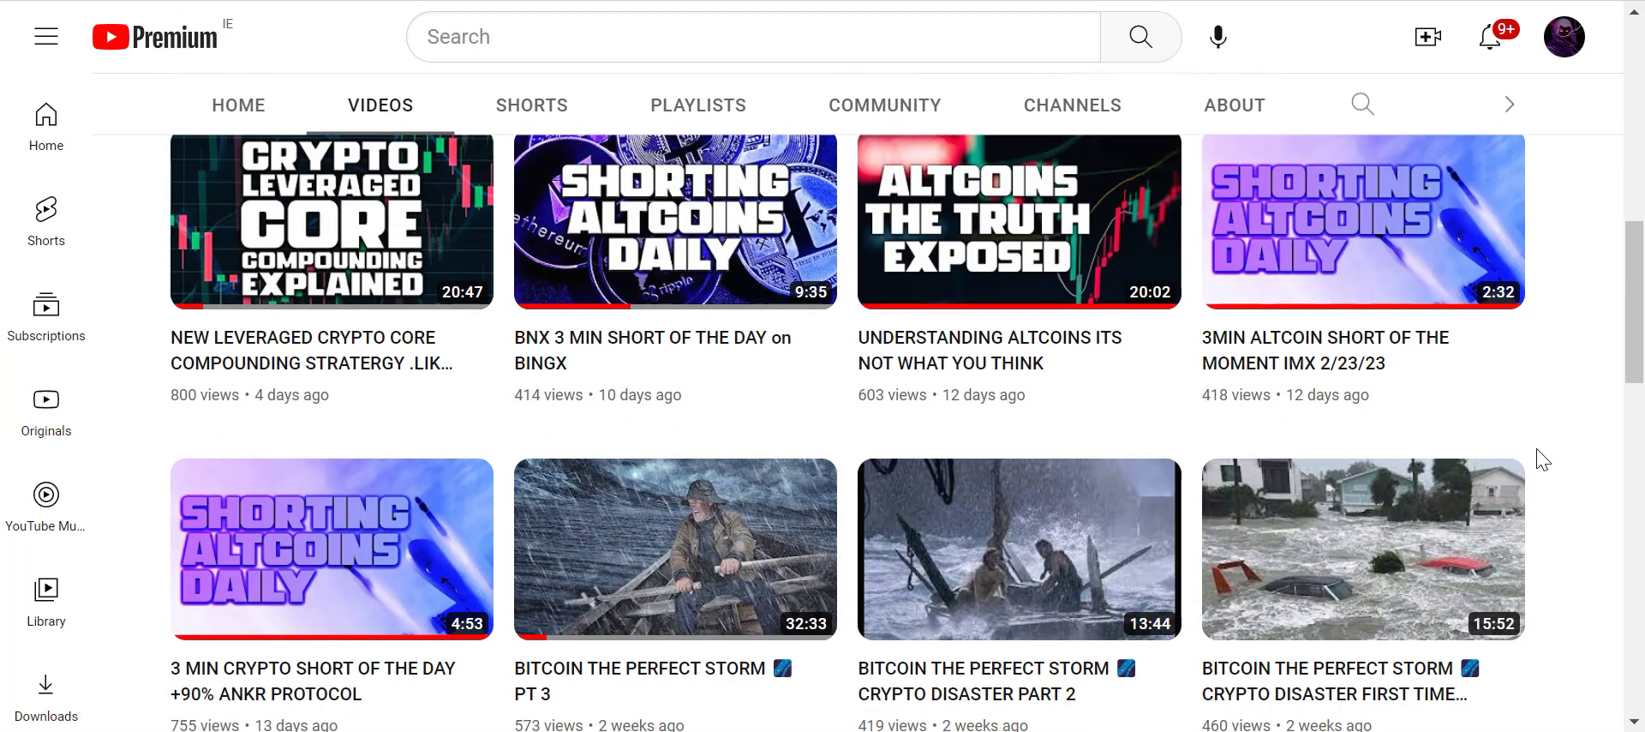
scroll(1534, 433, down, 2)
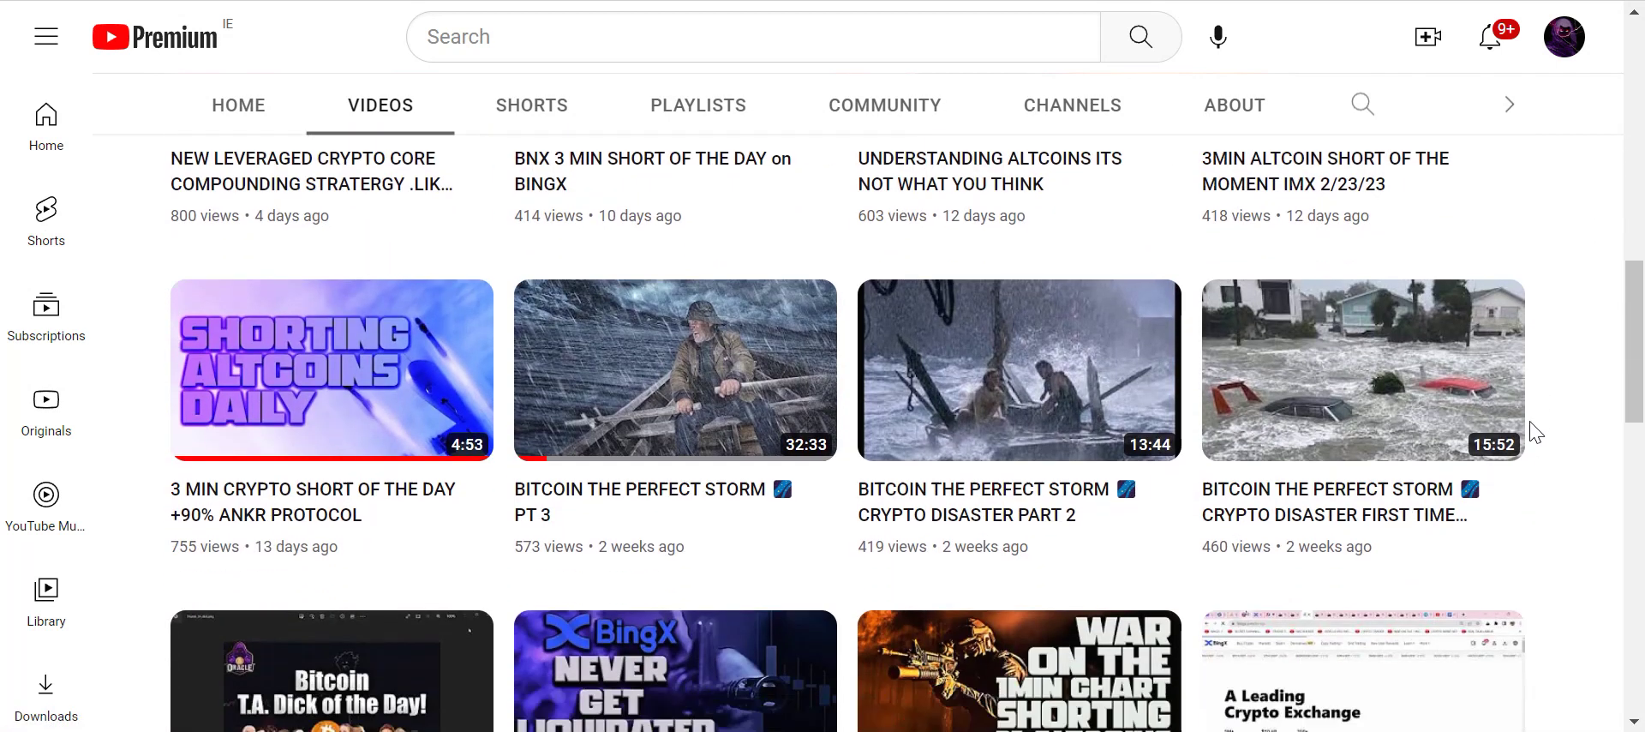
scroll(1534, 433, down, 2)
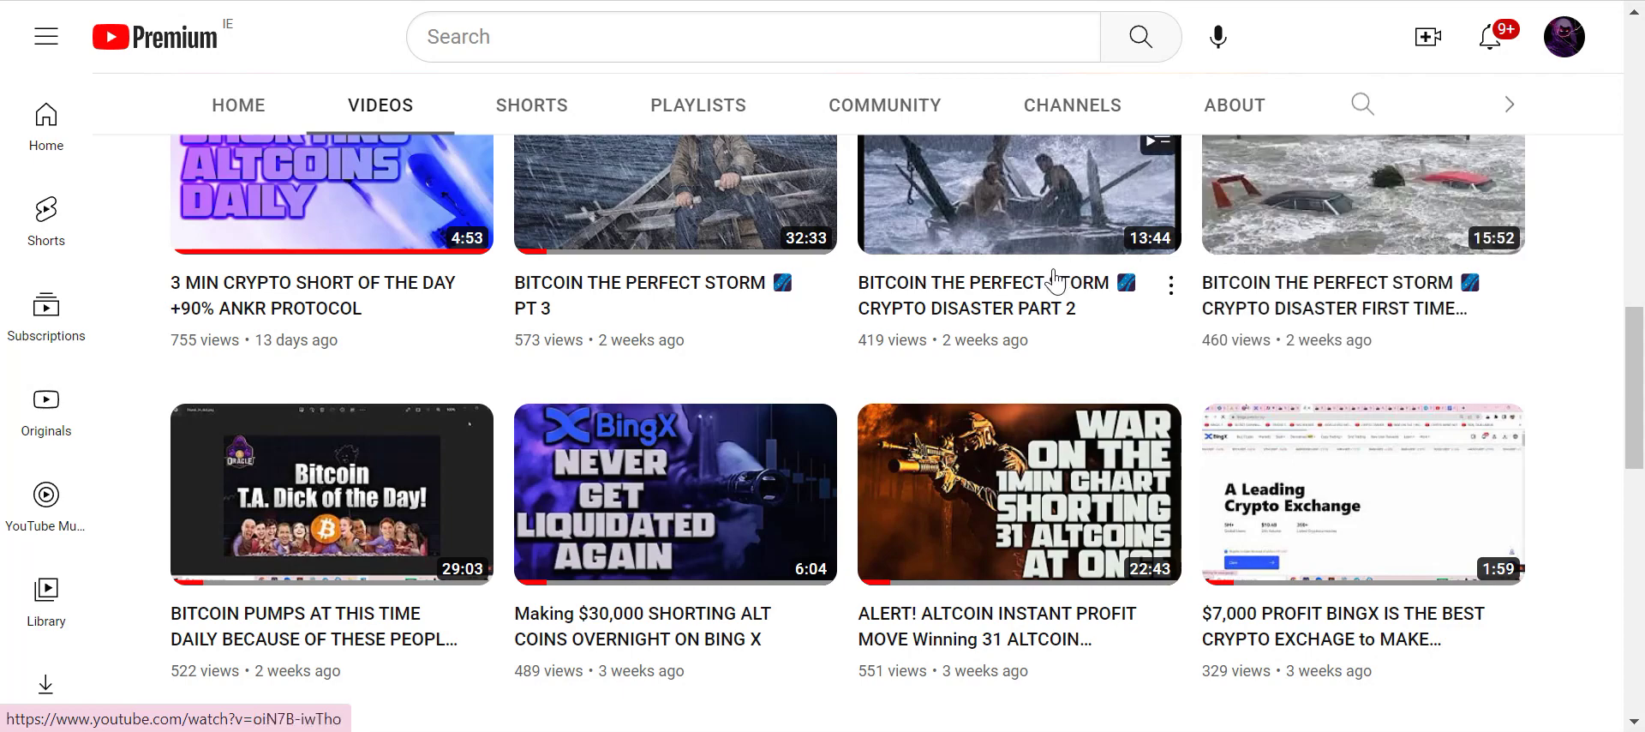
scroll(1611, 411, up, 3)
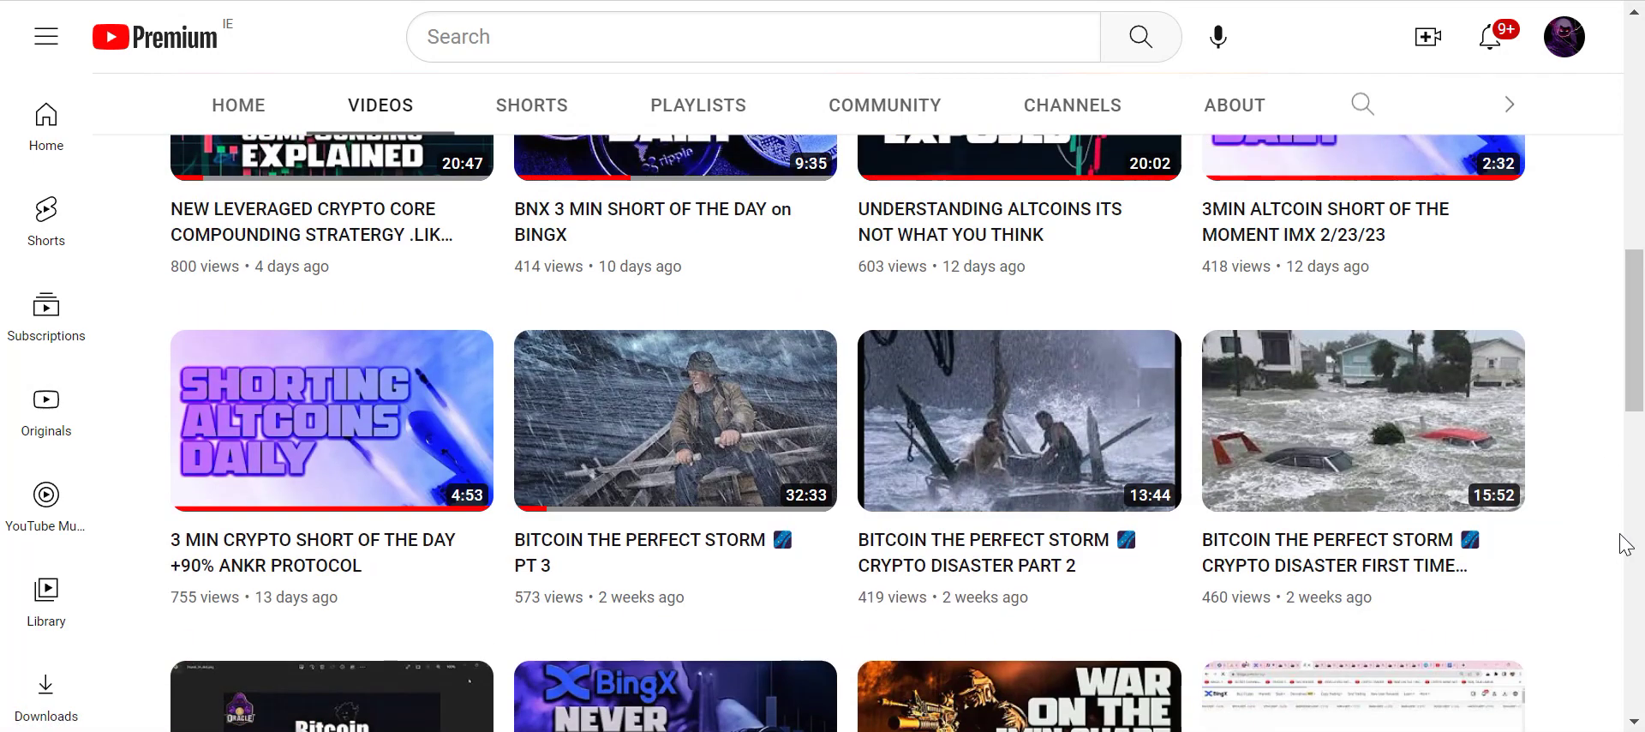
scroll(1622, 543, down, 3)
scroll(1376, 430, down, 2)
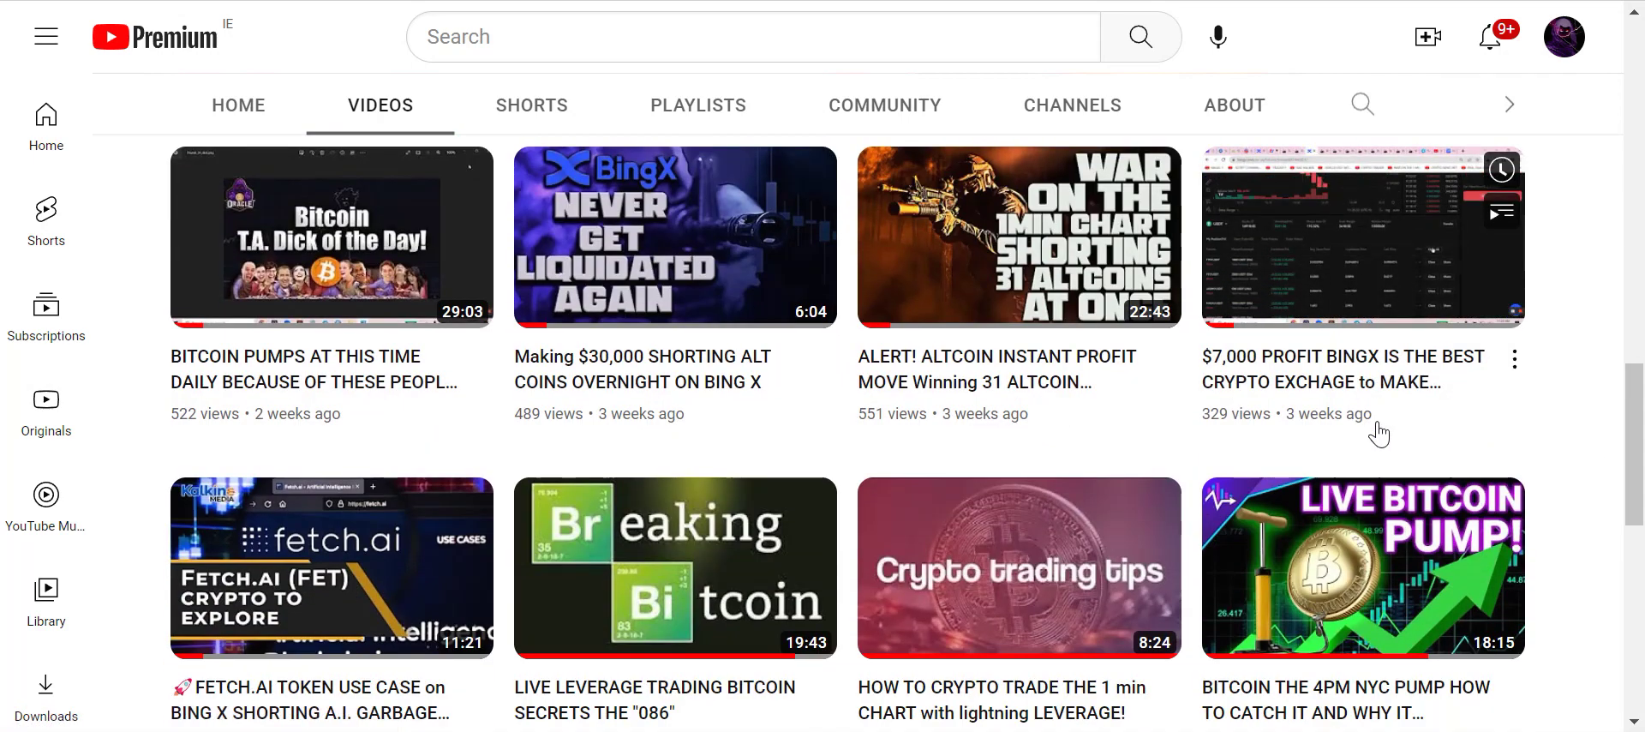
scroll(1377, 434, down, 1)
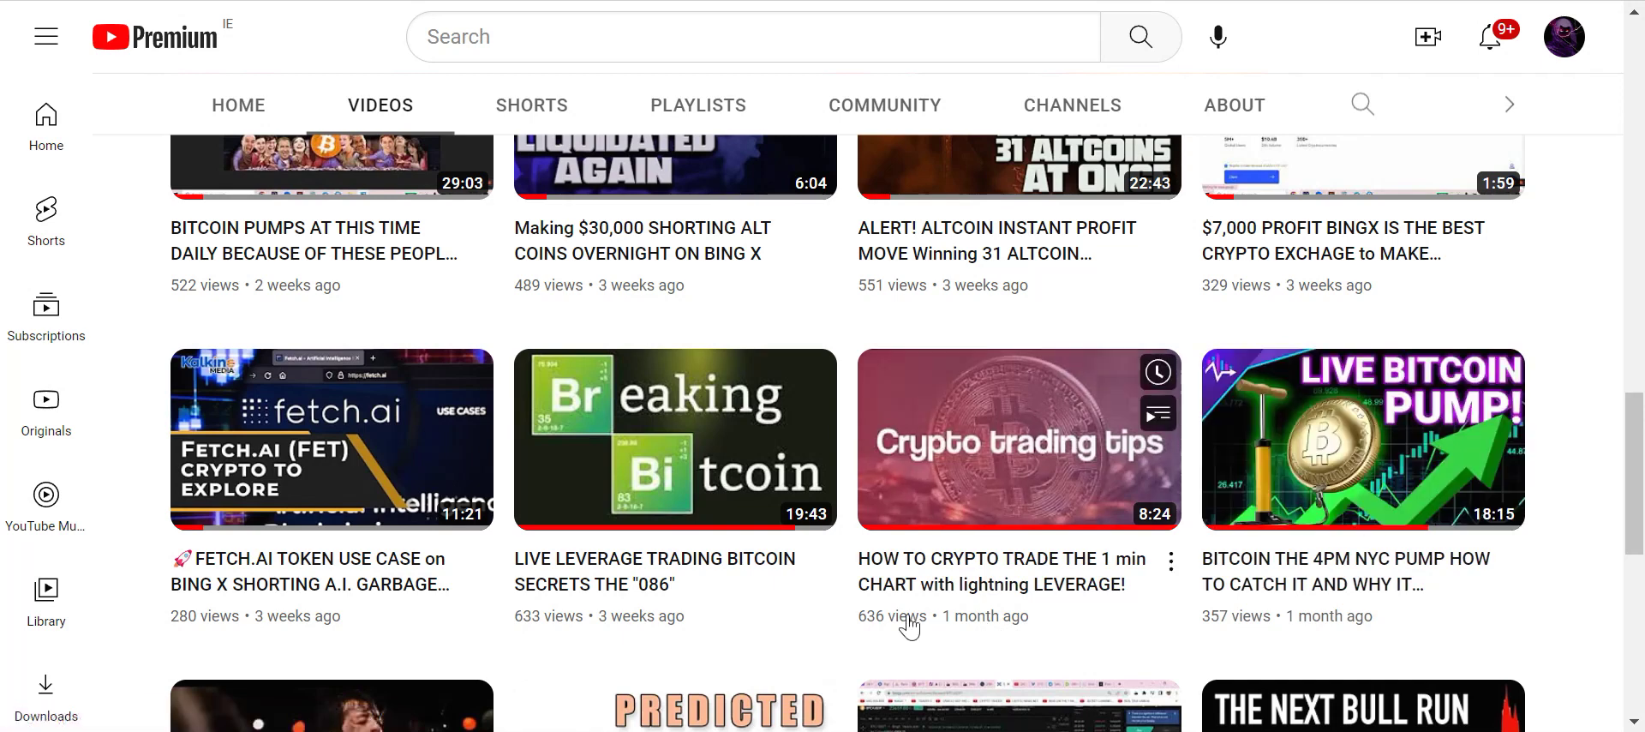
mouse_move(332, 598)
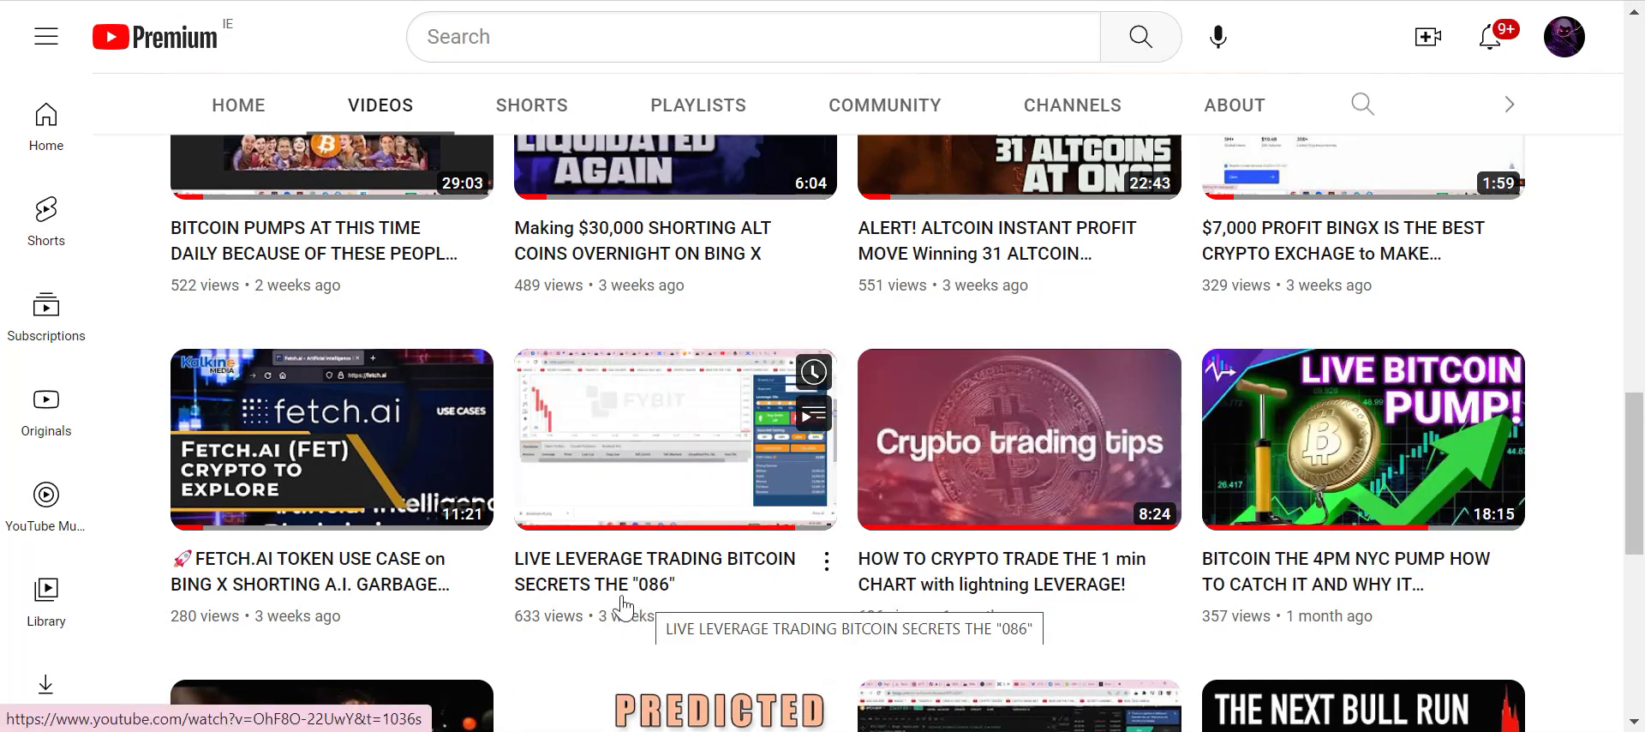
Step: Scroll back up to the channel's most recent uploads
mouse_move(331, 439)
mouse_move(331, 567)
scroll(1515, 649, up, 3)
scroll(1465, 660, up, 4)
scroll(1448, 617, up, 5)
scroll(1443, 605, up, 1)
scroll(1442, 605, up, 2)
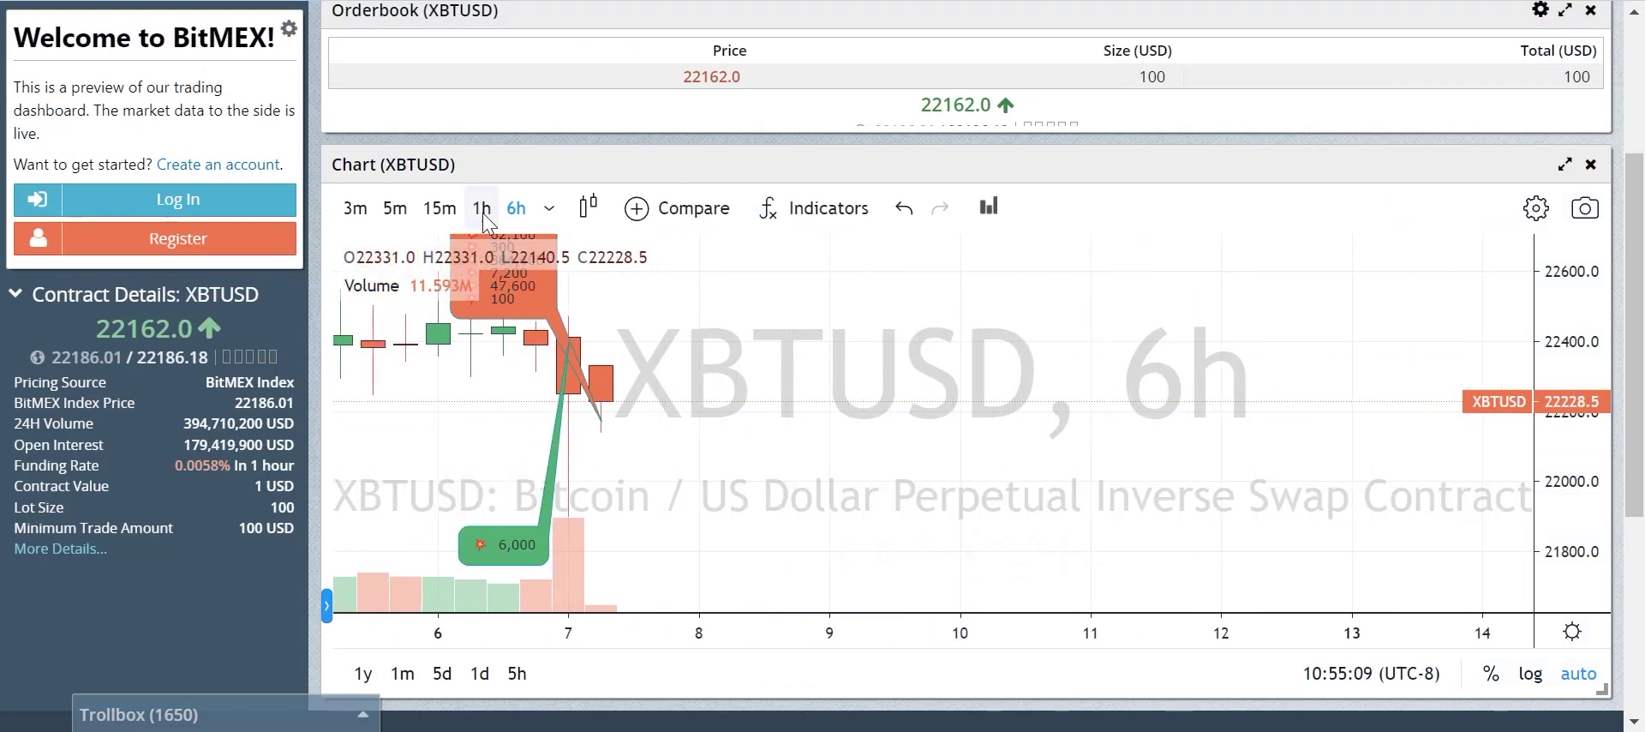
Step: Move the red and green 6,000 order-size callouts right and switch XBTUSD to 1-hour candles
mouse_move(514, 272)
mouse_down()
mouse_move(736, 428)
mouse_move(900, 495)
mouse_up()
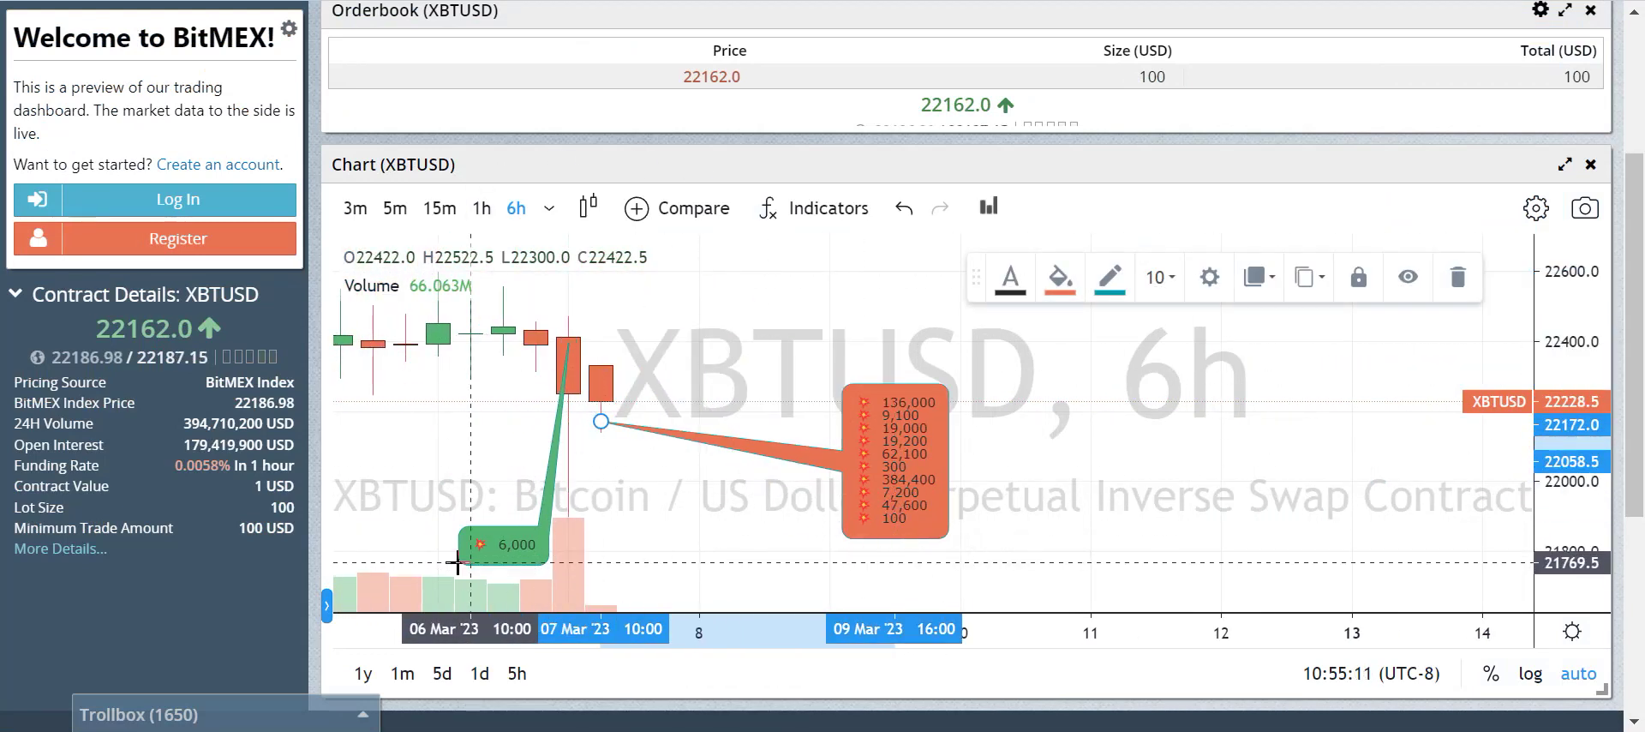
mouse_move(530, 545)
mouse_down()
mouse_move(790, 505)
mouse_move(953, 376)
mouse_up()
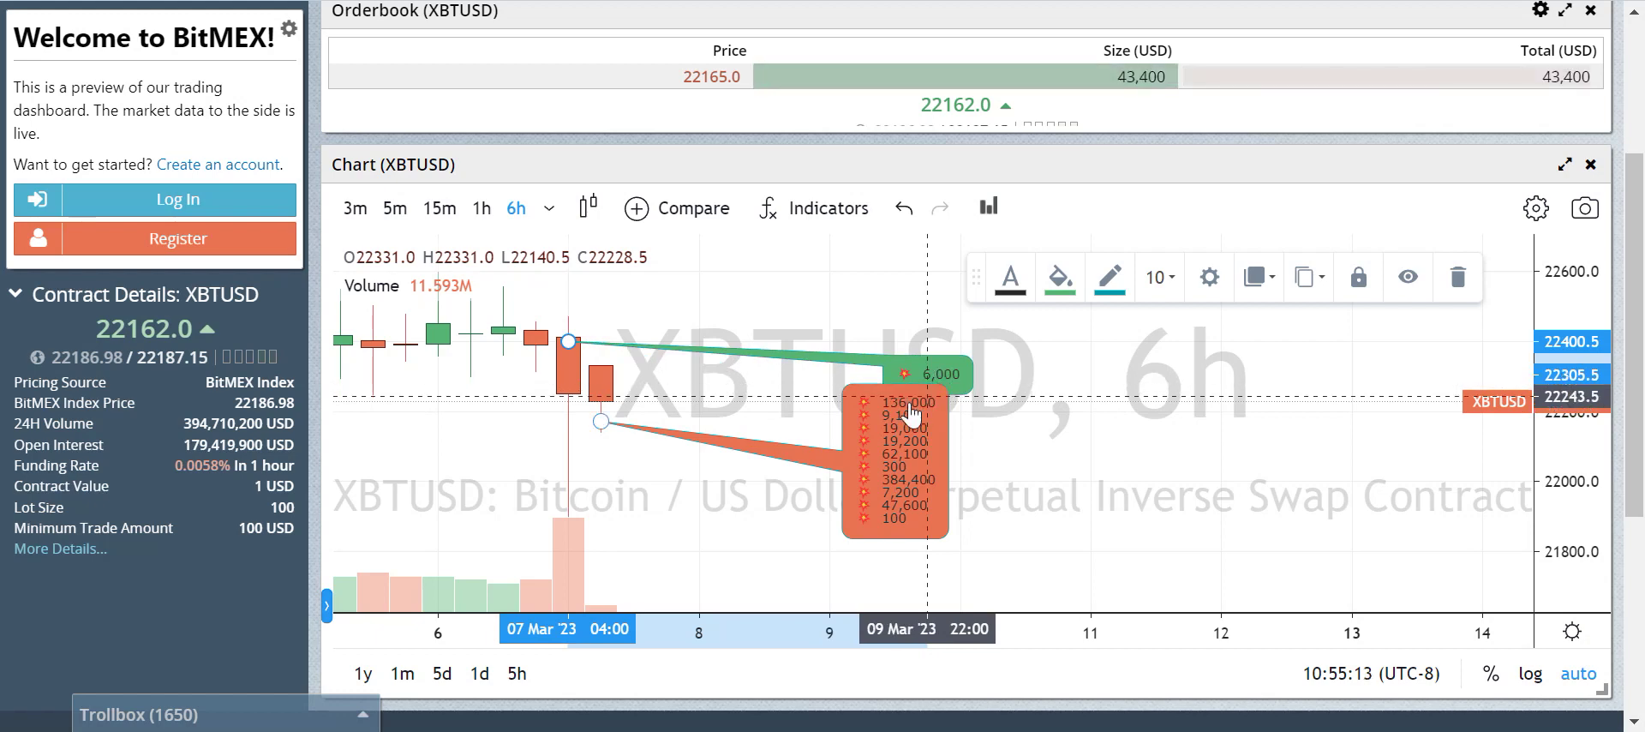
drag(720, 389, 670, 391)
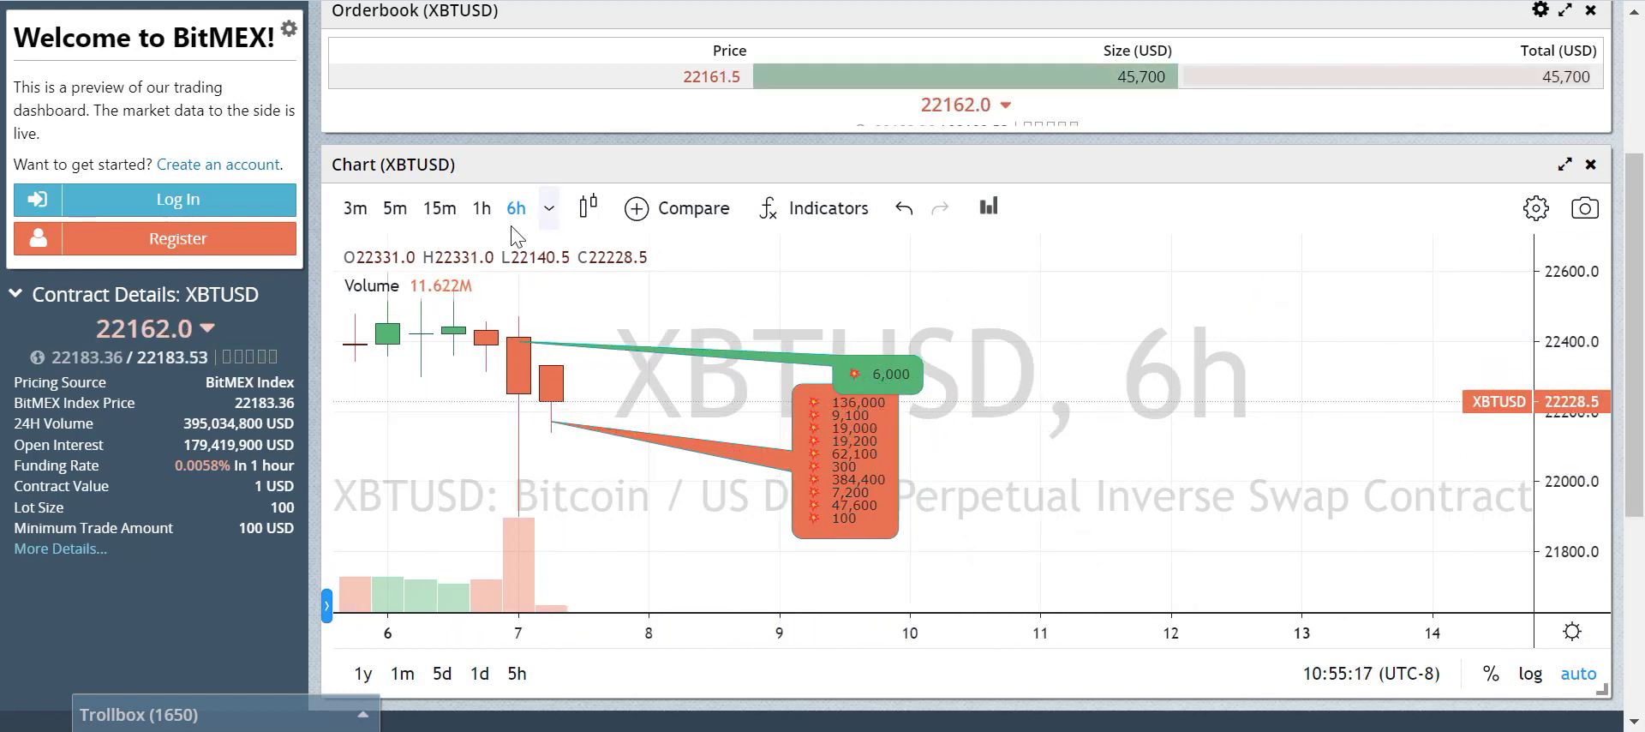
click(482, 209)
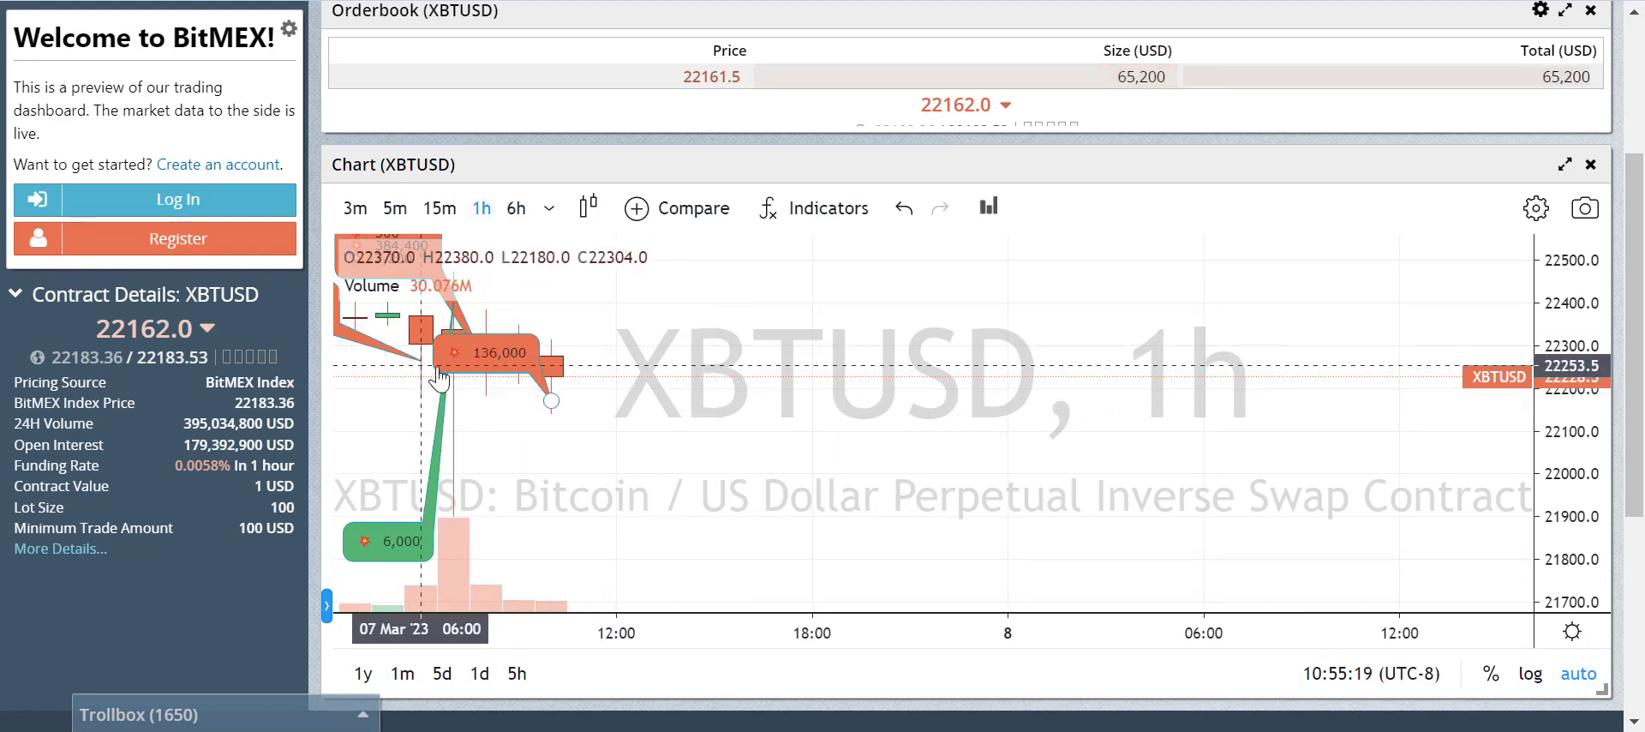
drag(709, 433, 777, 439)
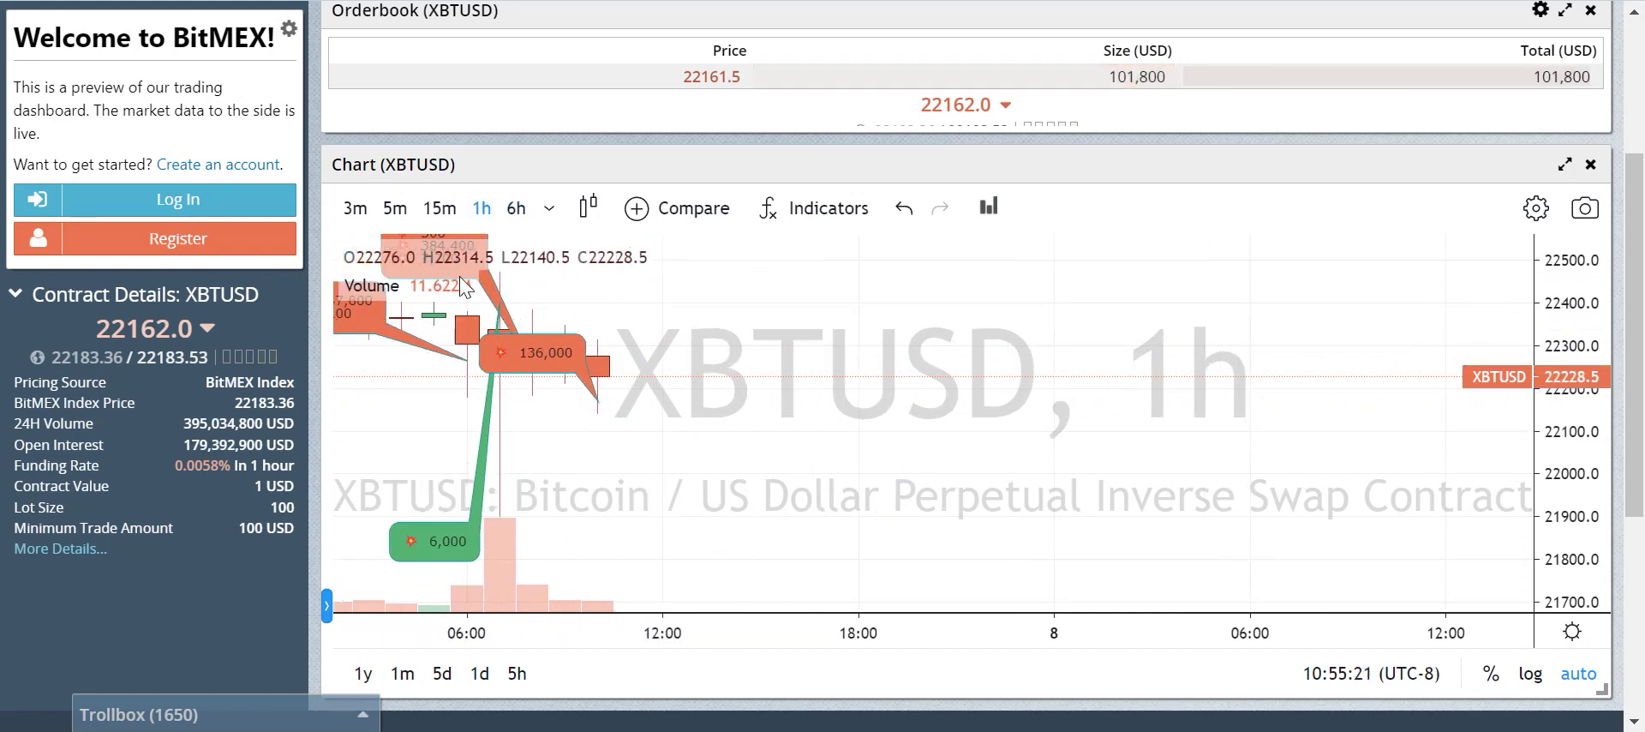
drag(437, 423, 400, 424)
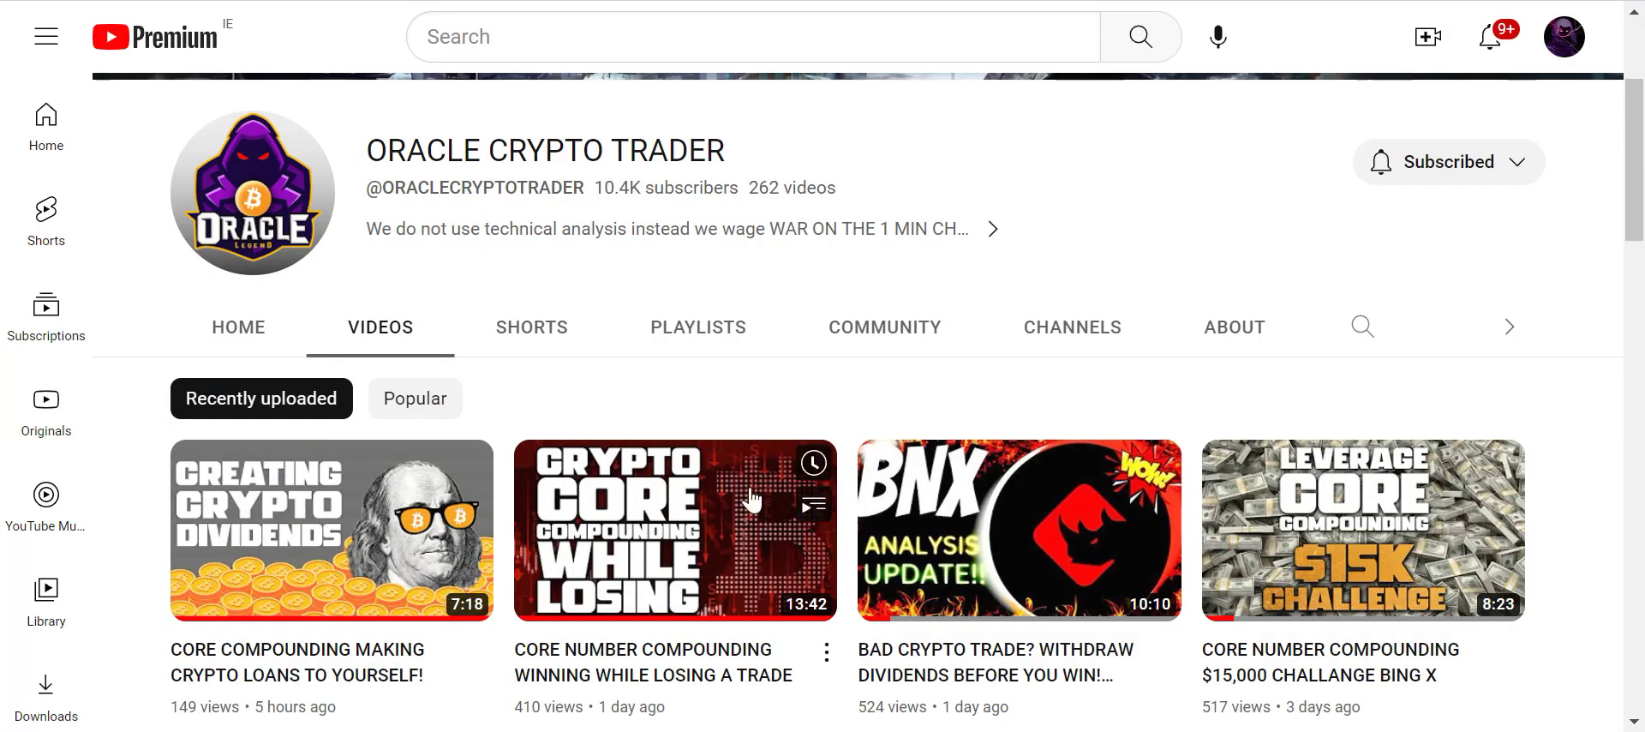
Step: Scroll further through the ORACLE CRYPTO TRADER channel's videos on YouTube
scroll(752, 500, down, 6)
scroll(751, 500, down, 3)
scroll(726, 497, down, 4)
scroll(727, 497, down, 3)
mouse_move(681, 595)
mouse_down()
mouse_move(636, 594)
mouse_move(616, 668)
mouse_up()
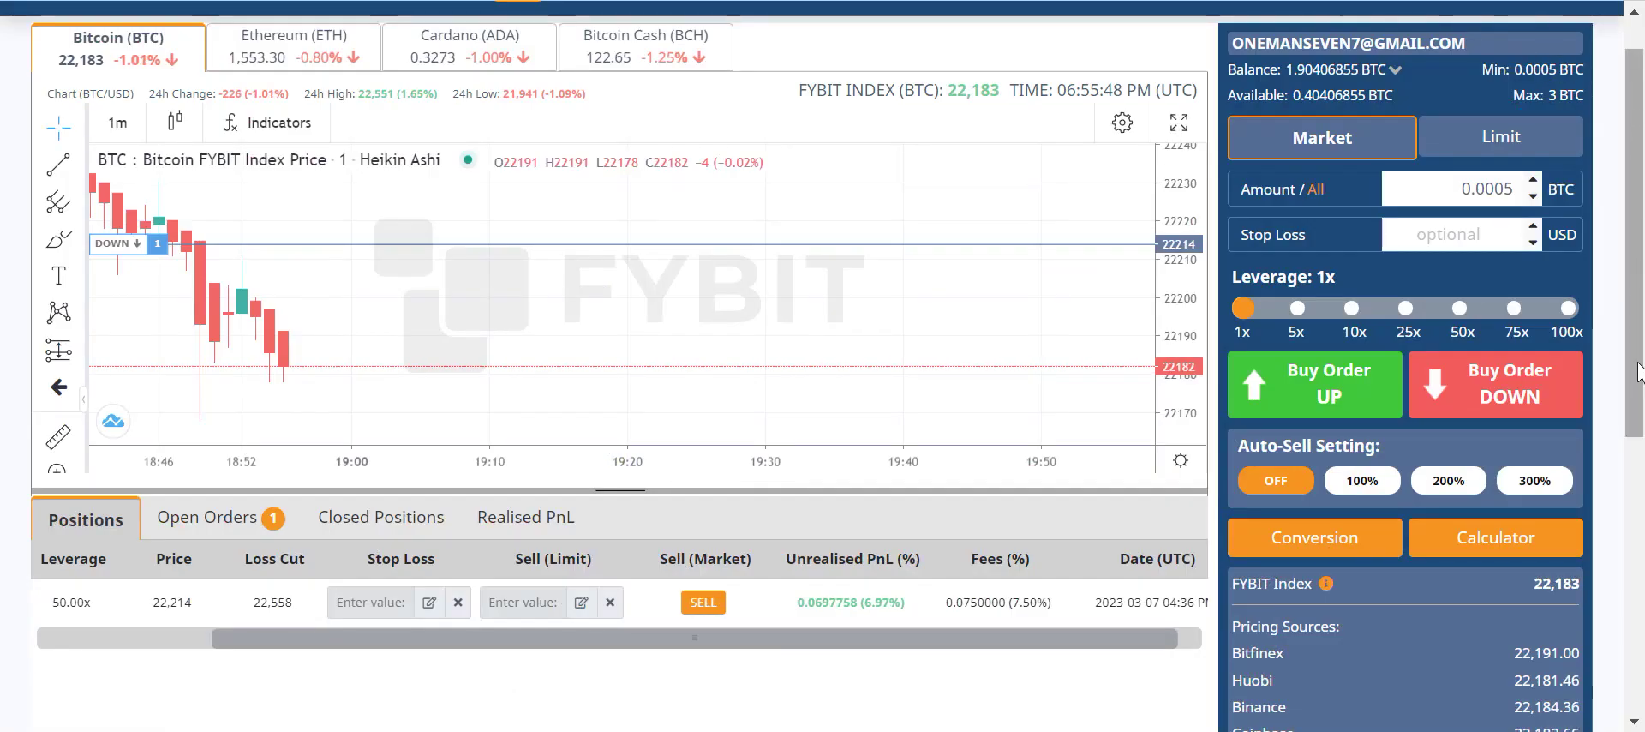
Step: Scroll FYBIT down to the Positions panel showing the 50x position's 6.97% gain
scroll(1638, 371, down, 2)
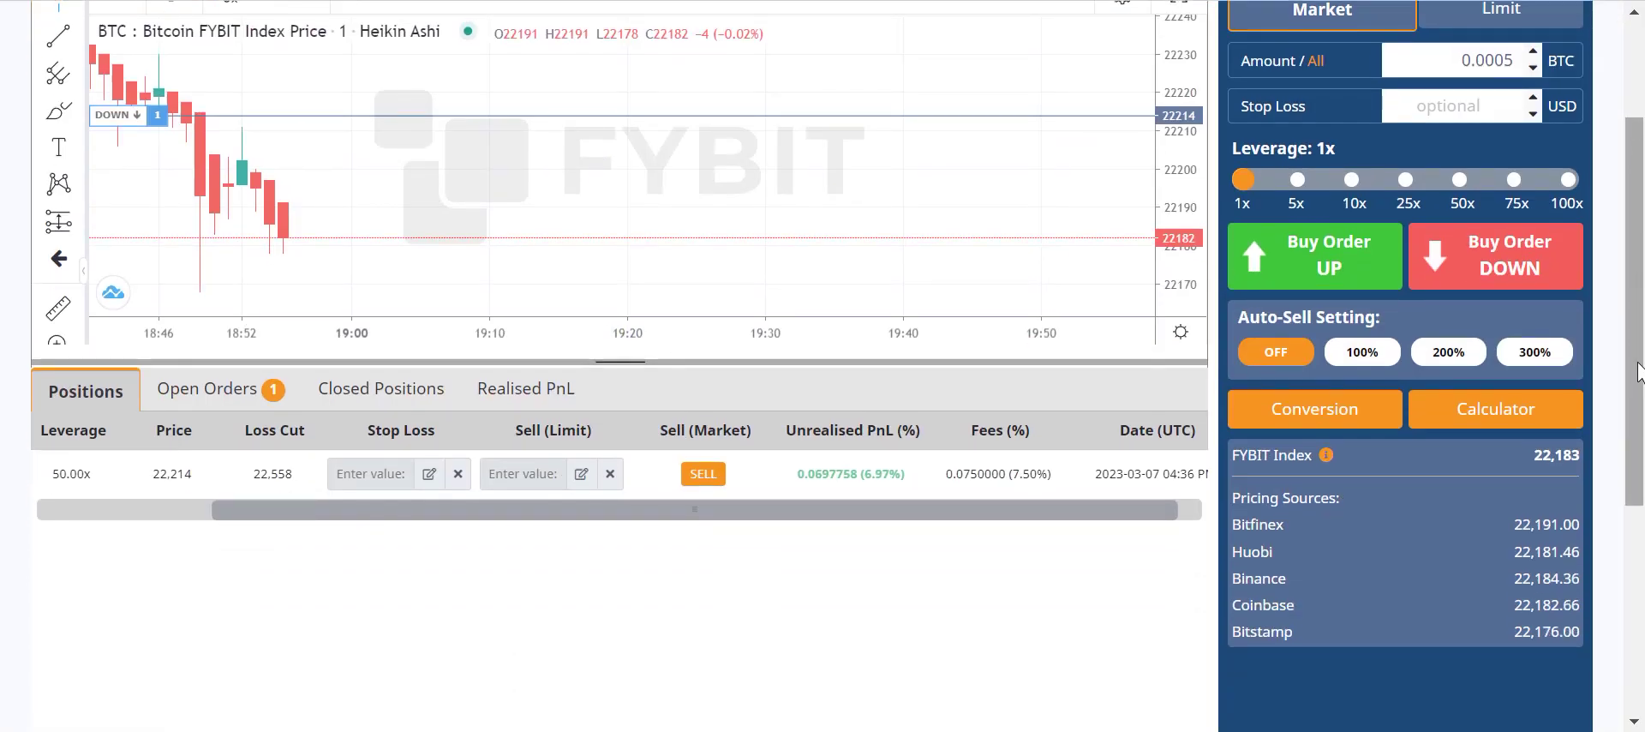